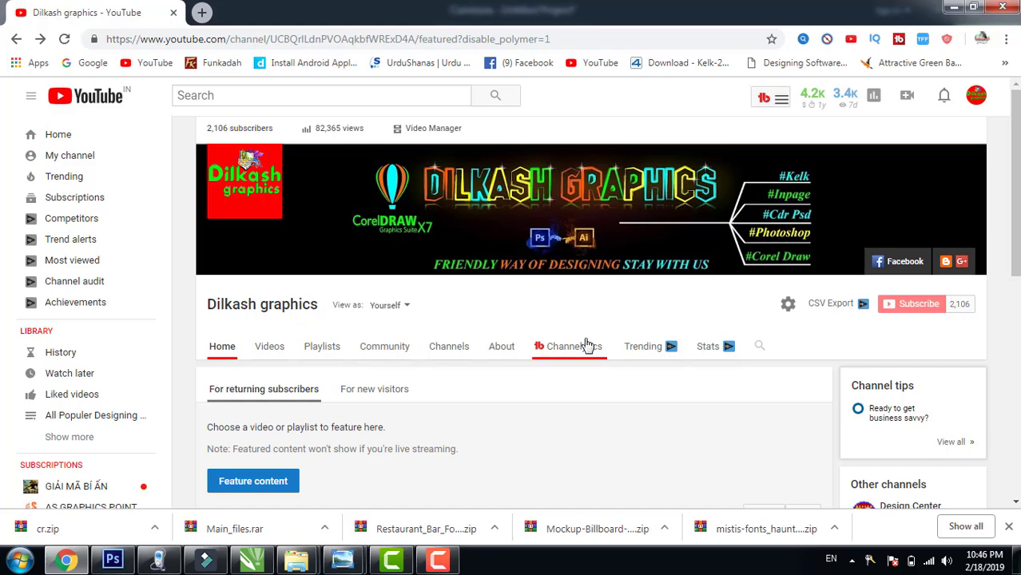
# Look over the Dilkash graphics channel page and the home page of the related Dilkash Poetry channel.
pyautogui.scroll(-1, 564, 318)
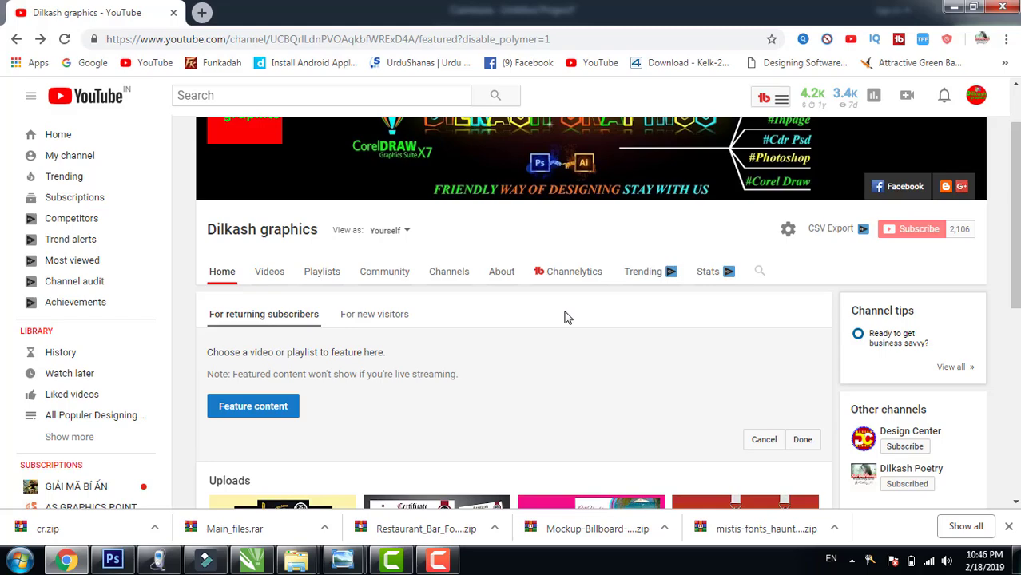
pyautogui.scroll(-2, 564, 318)
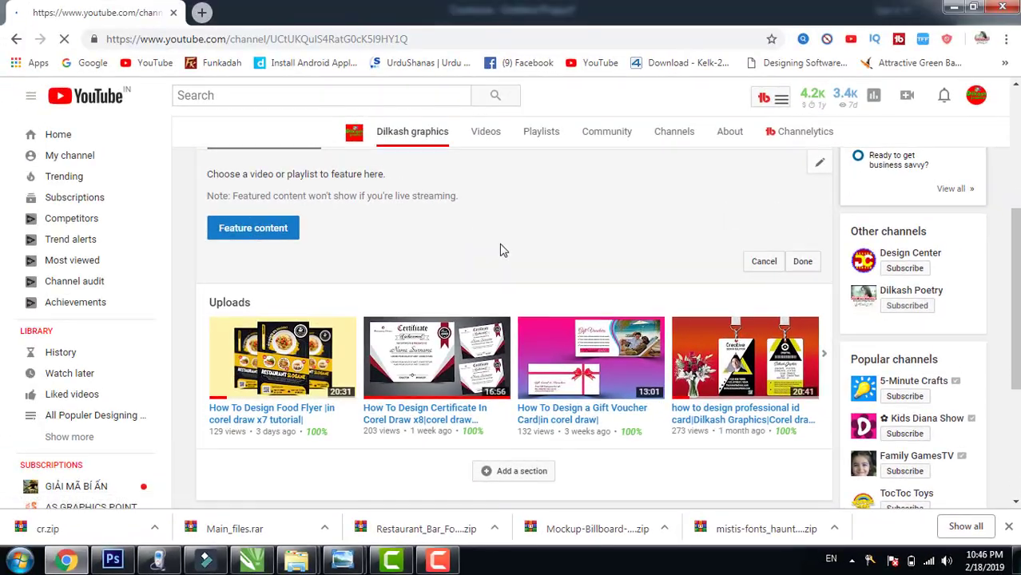
pyautogui.press('F5')
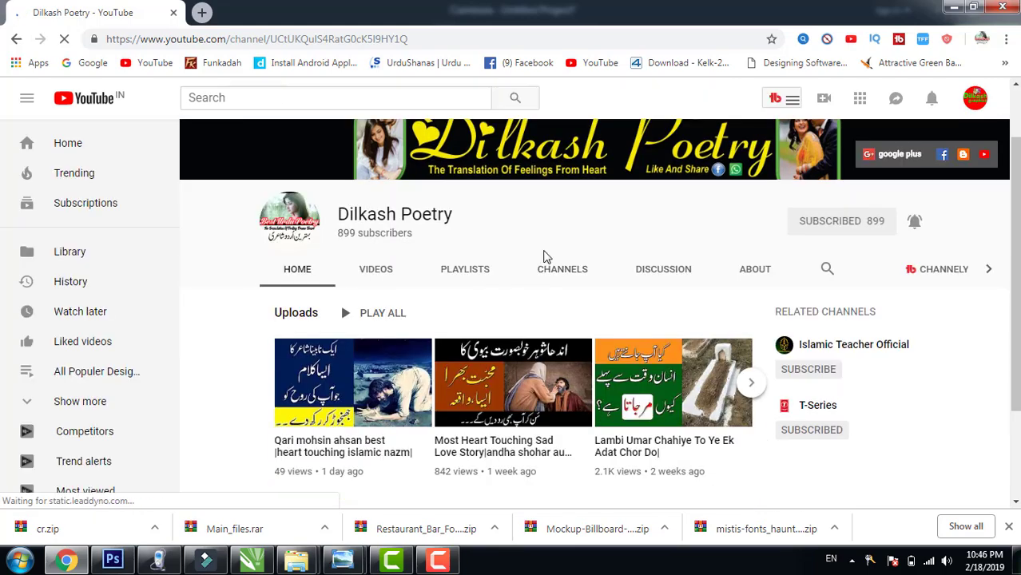
pyautogui.scroll(-2, 577, 292)
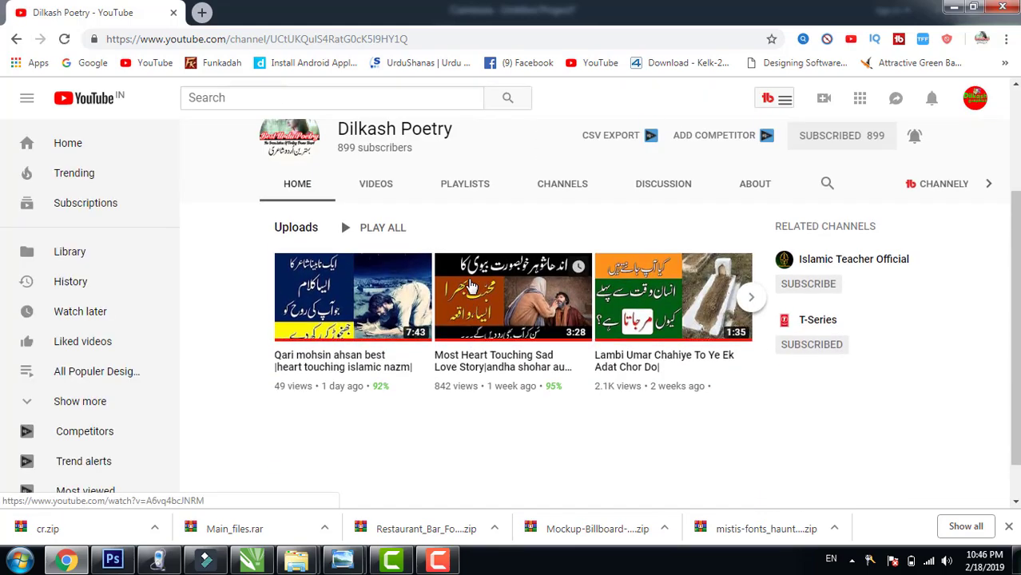
pyautogui.scroll(2, 511, 296)
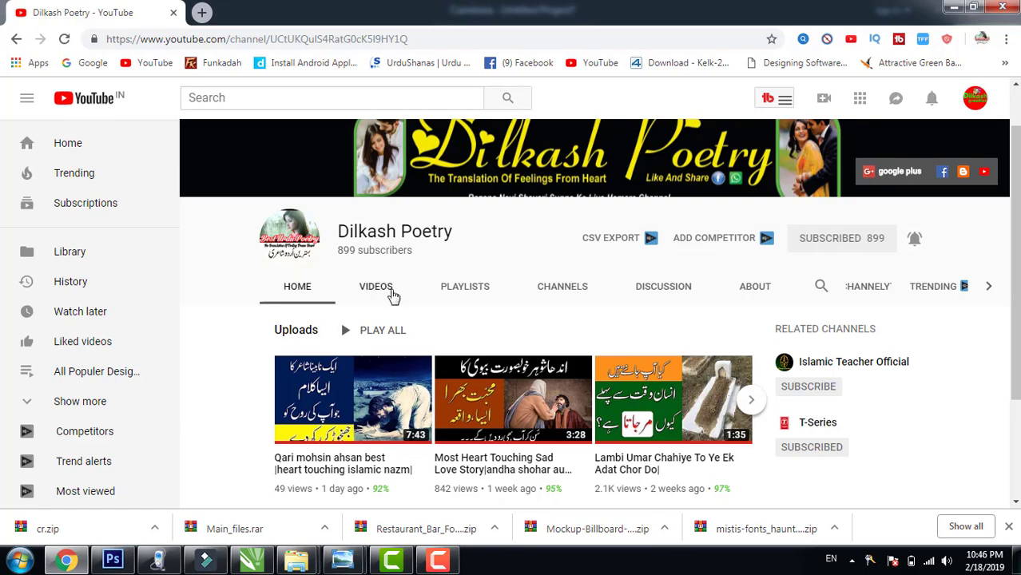
# Browse the uploaded videos of the Dilkash Poetry channel and return to its home page.
pyautogui.click(391, 293)
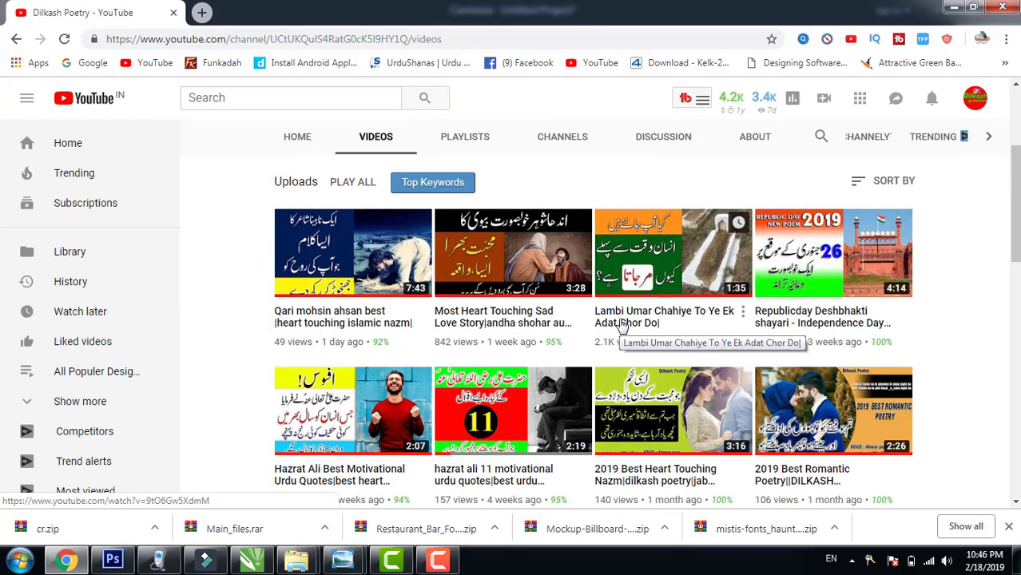
pyautogui.scroll(-3, 727, 332)
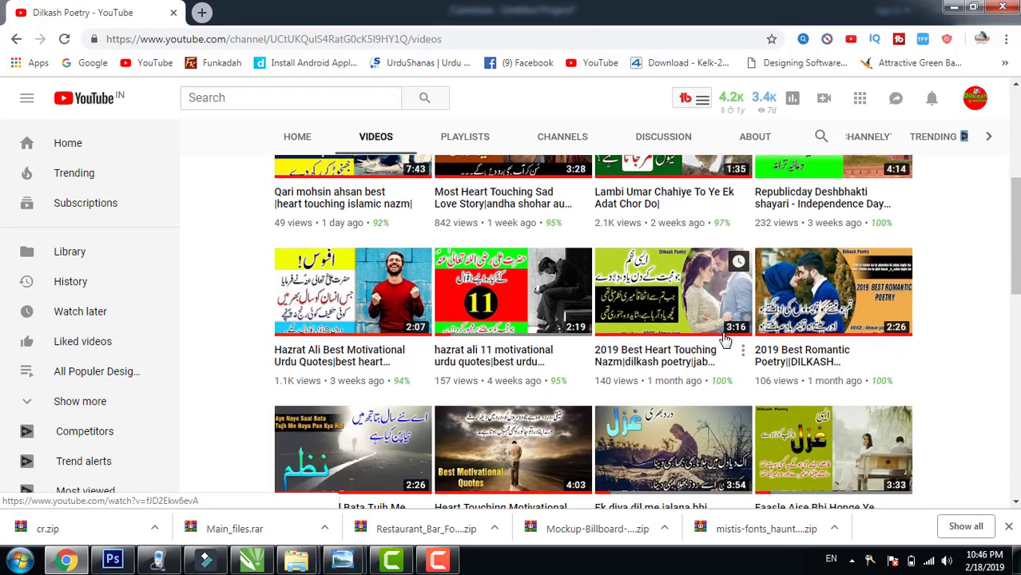
pyautogui.scroll(-2, 725, 339)
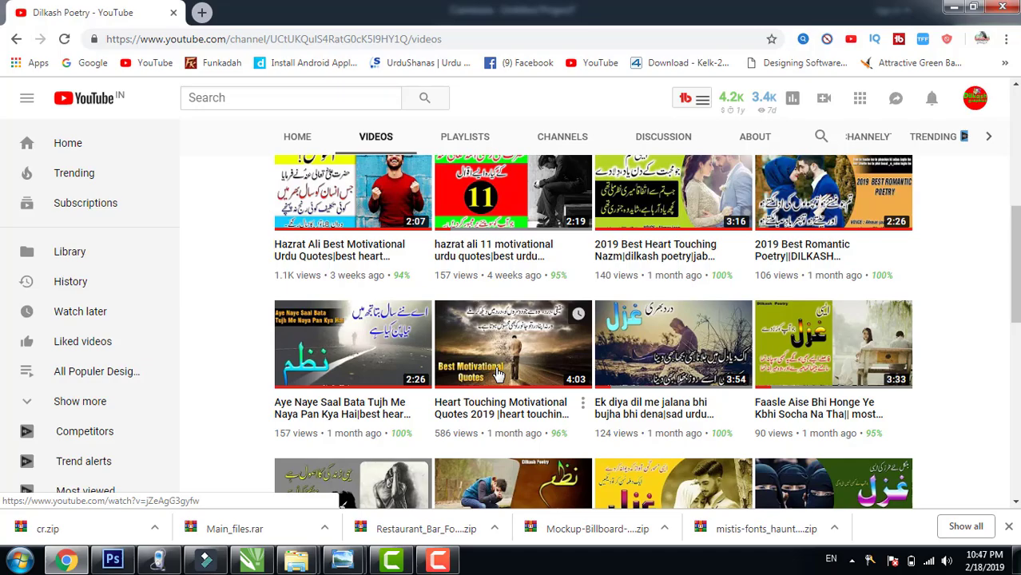
pyautogui.scroll(-3, 497, 374)
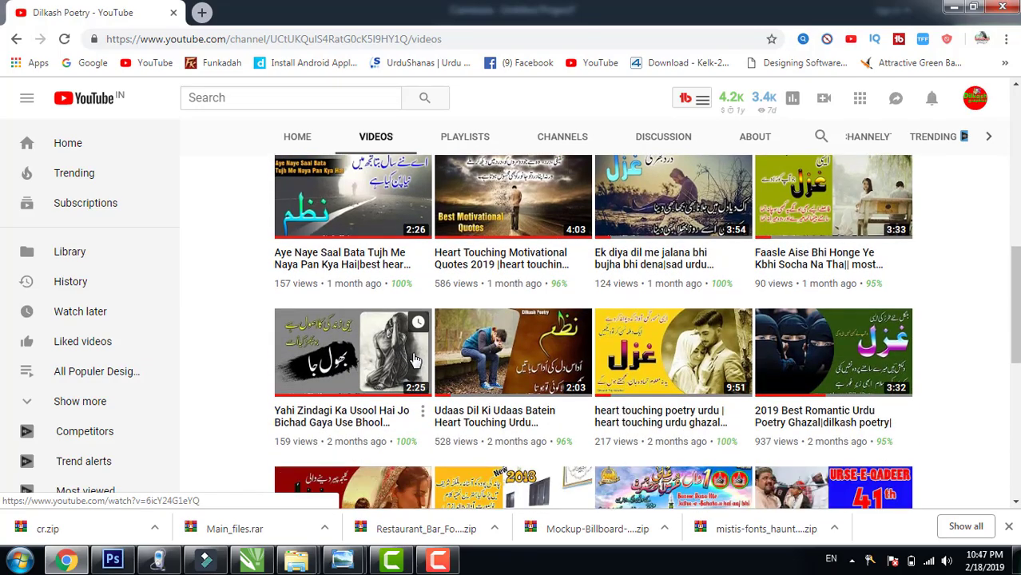
pyautogui.scroll(5, 414, 360)
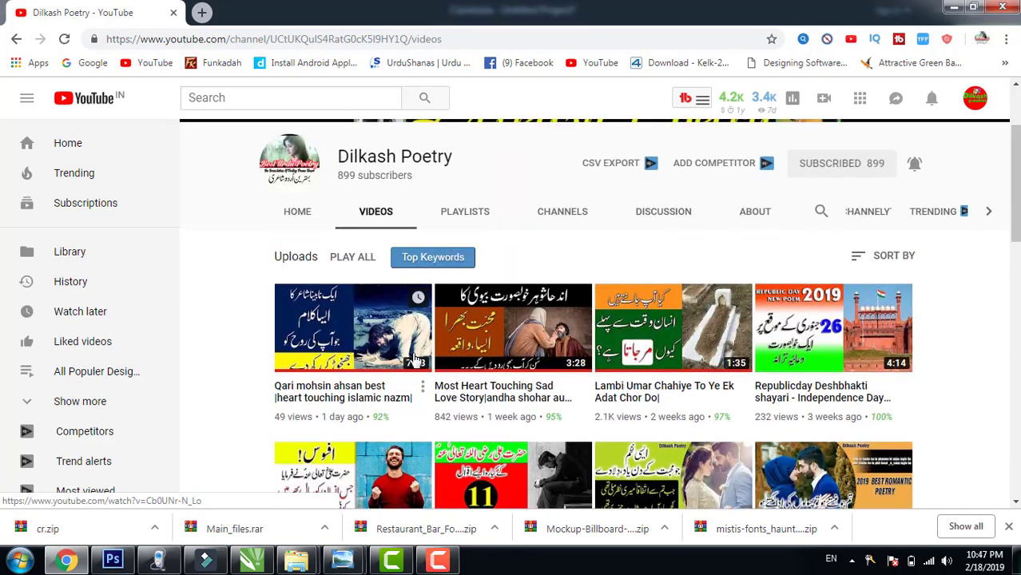
pyautogui.scroll(2, 402, 320)
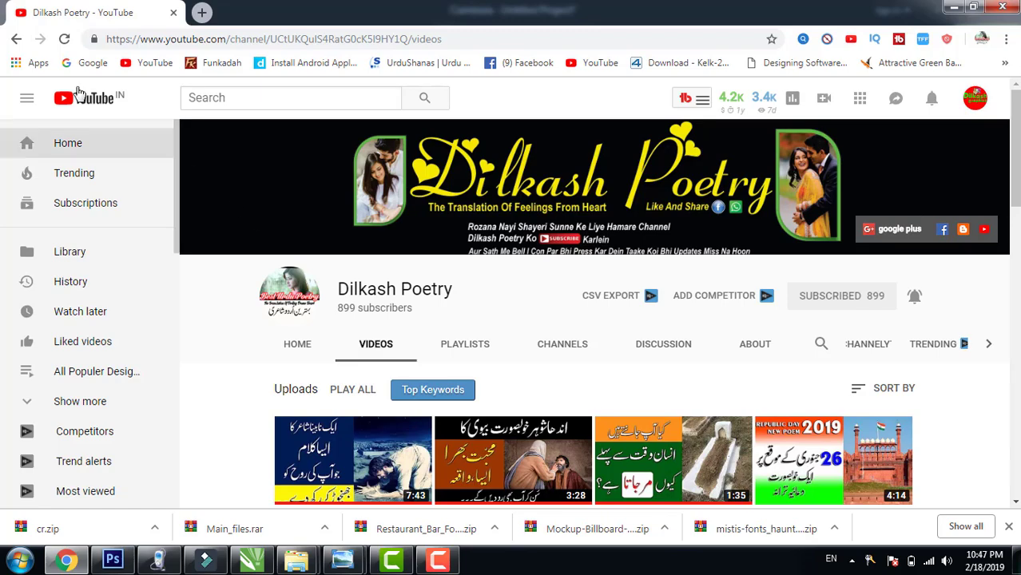
pyautogui.click(14, 39)
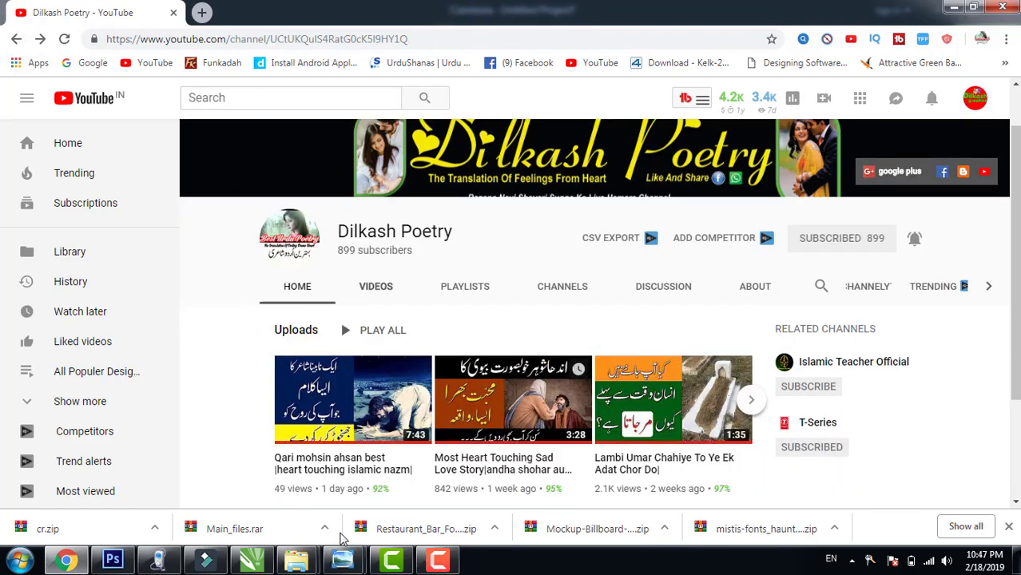
# Switch to CorelDRAW and draw a rectangle about 5.65 by 3.35 inches on the blank page.
pyautogui.click(251, 559)
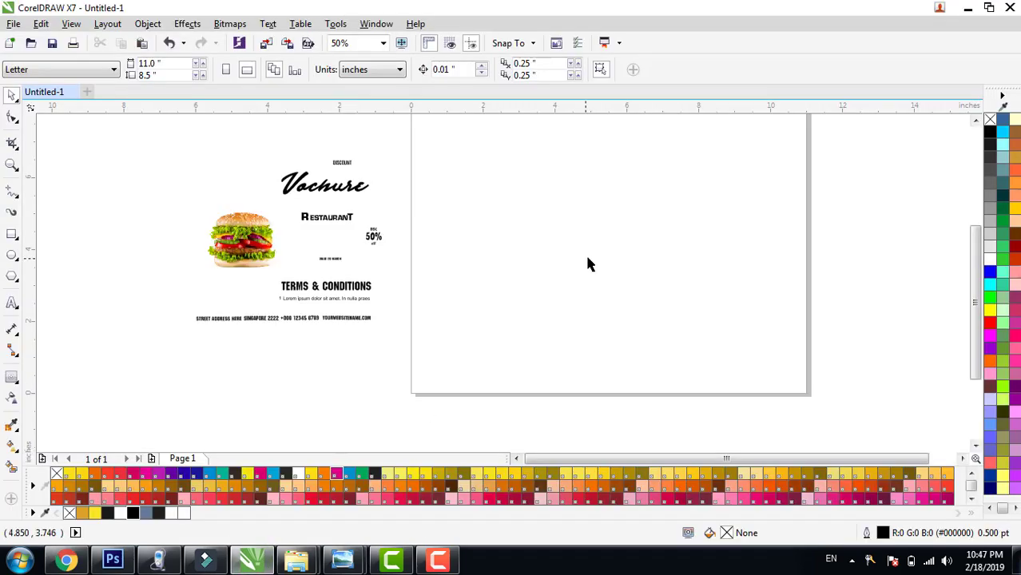
pyautogui.click(975, 120)
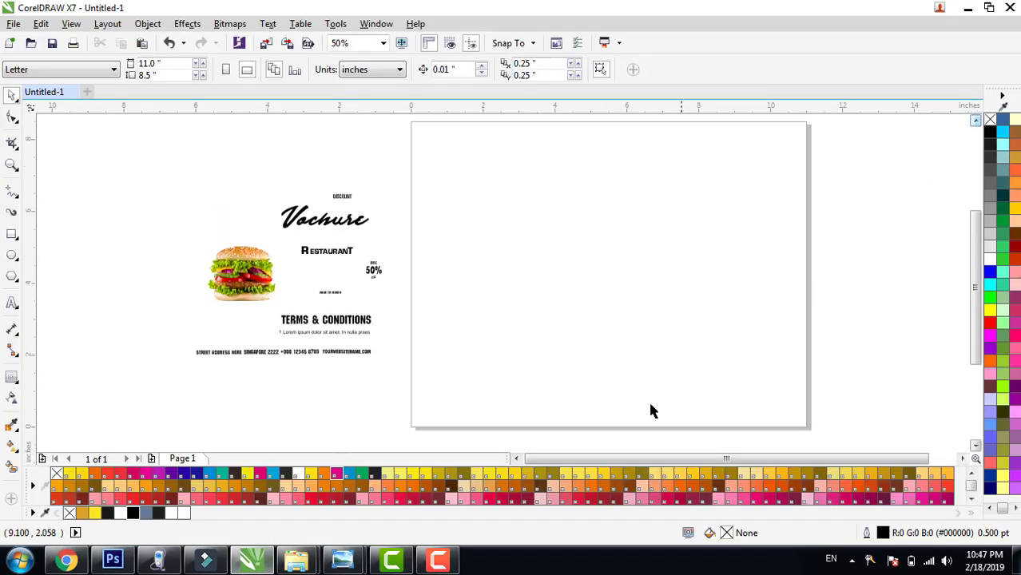
pyautogui.moveTo(584, 458); pyautogui.dragTo(609, 458)
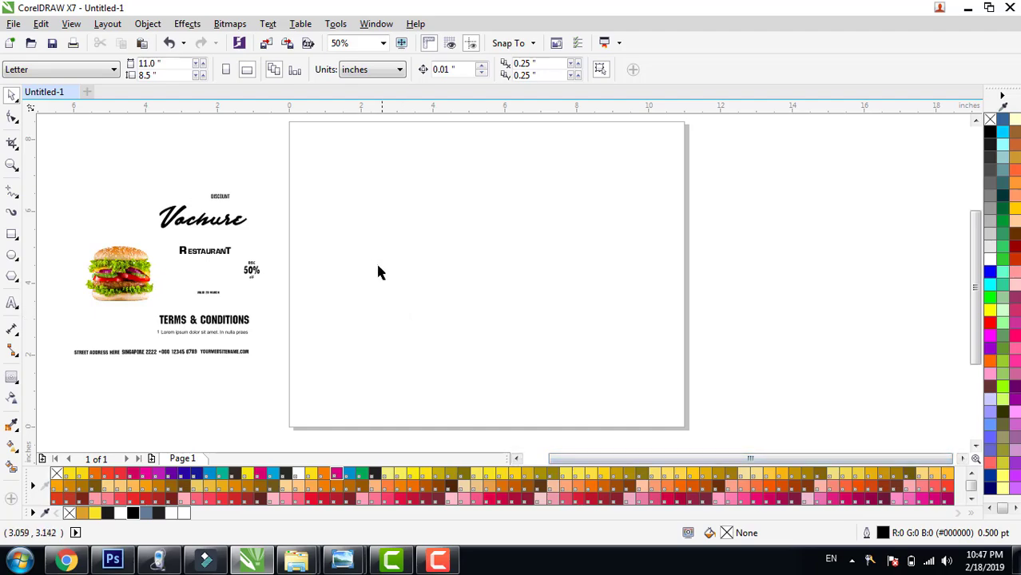
pyautogui.click(12, 235)
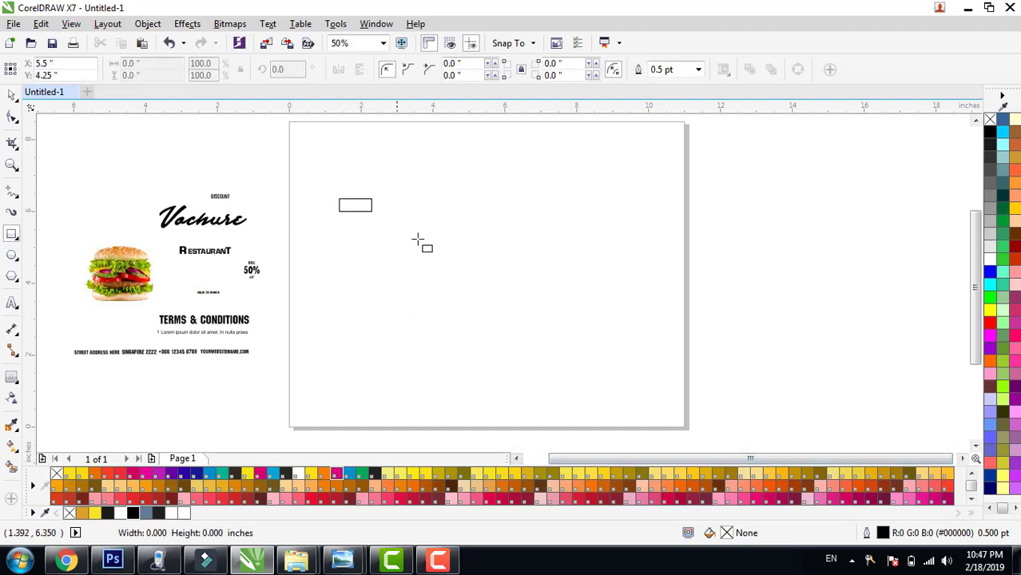
pyautogui.moveTo(417, 239); pyautogui.dragTo(543, 319)
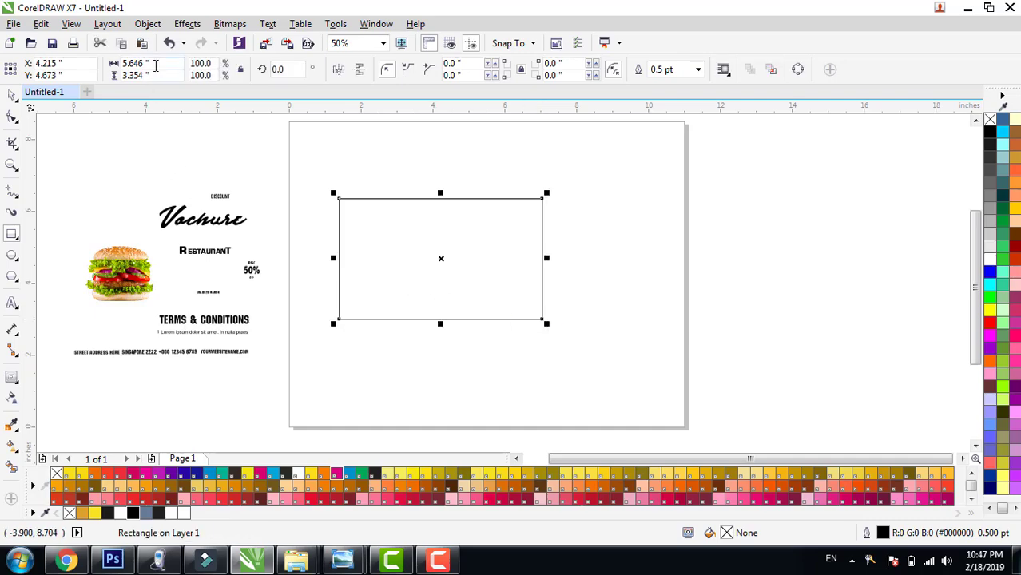
# Set the rectangle's width to 3.5 inches and its height to 2 inches.
pyautogui.doubleClick(156, 66)
pyautogui.write('3.5')
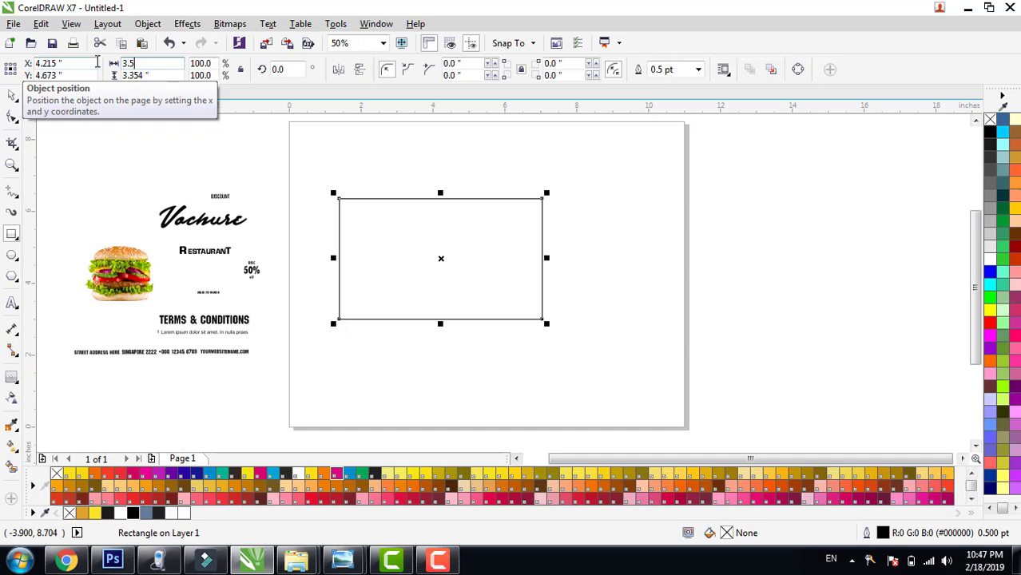
pyautogui.press('Tab')
pyautogui.write('2')
pyautogui.press('Return')
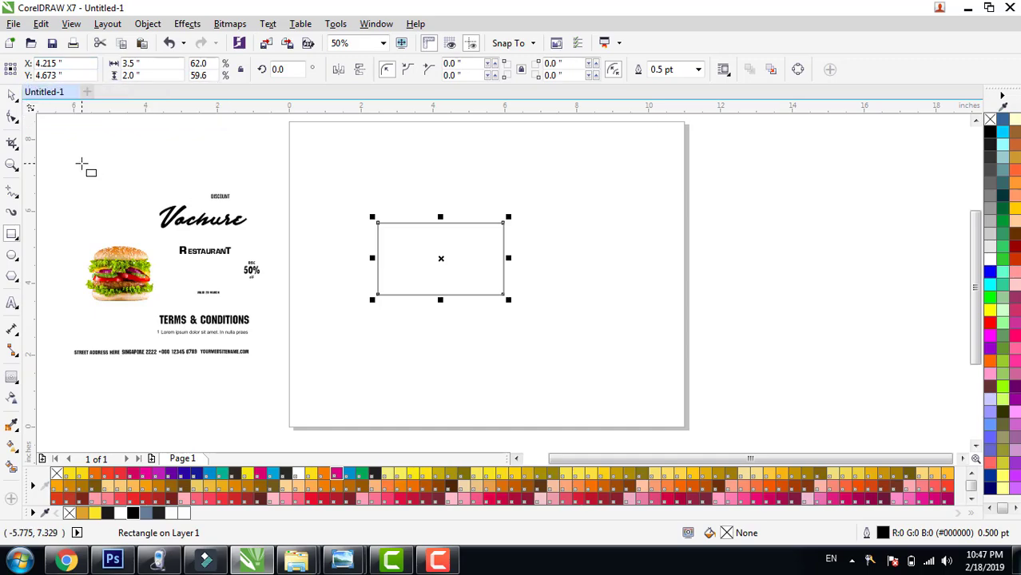
pyautogui.press('space')
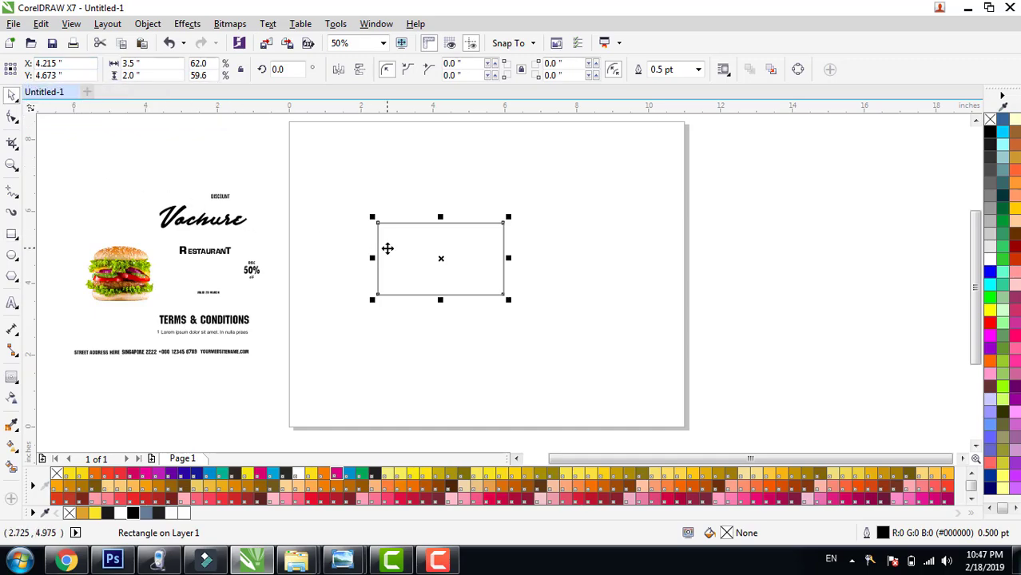
# Copy the 3.5 by 2 inch rectangle and paste the duplicate directly over the original.
pyautogui.scroll(1, 387, 249)
pyautogui.scroll(1, 494, 252)
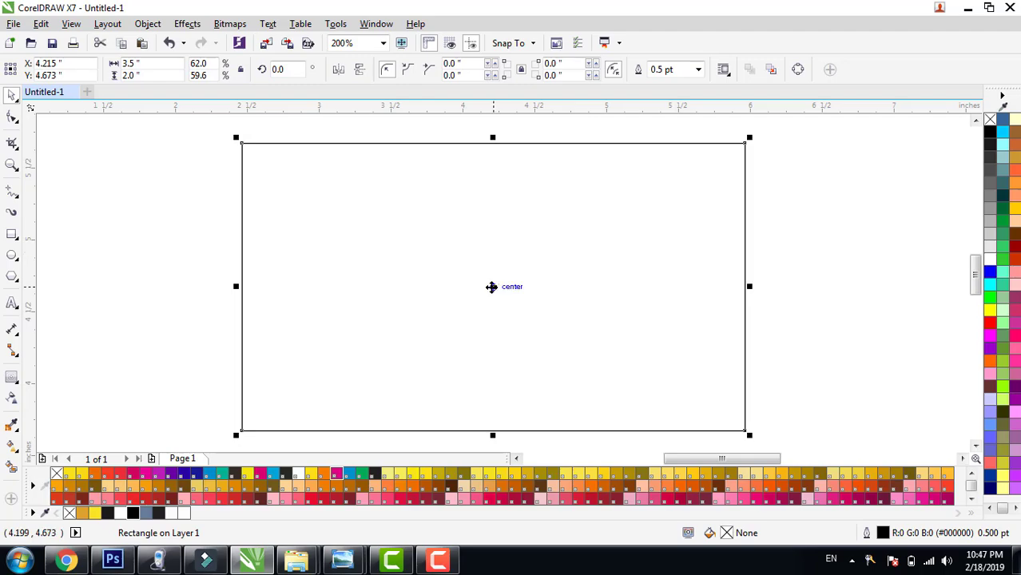
pyautogui.rightClick(491, 287)
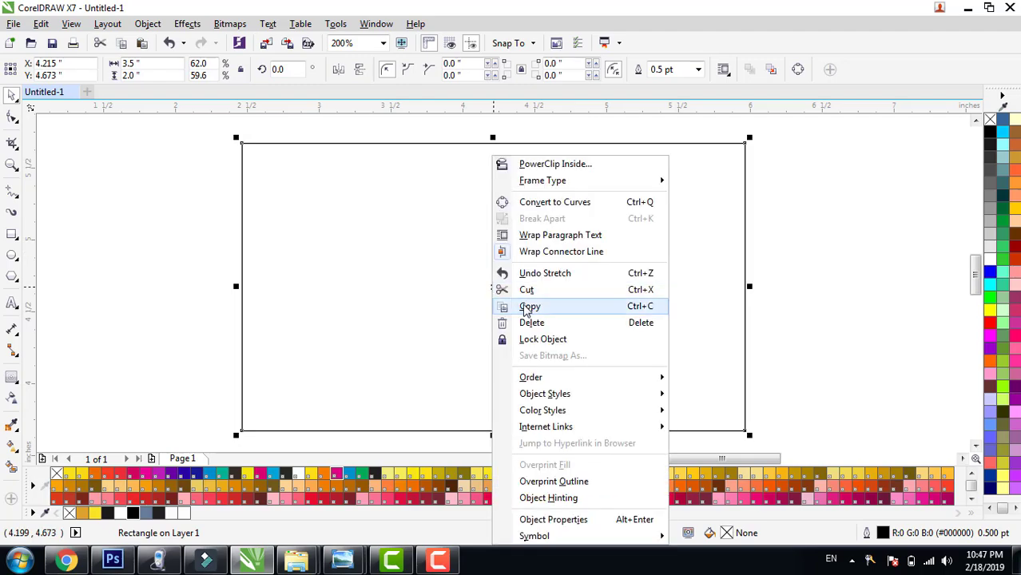
pyautogui.click(527, 307)
pyautogui.rightClick(160, 194)
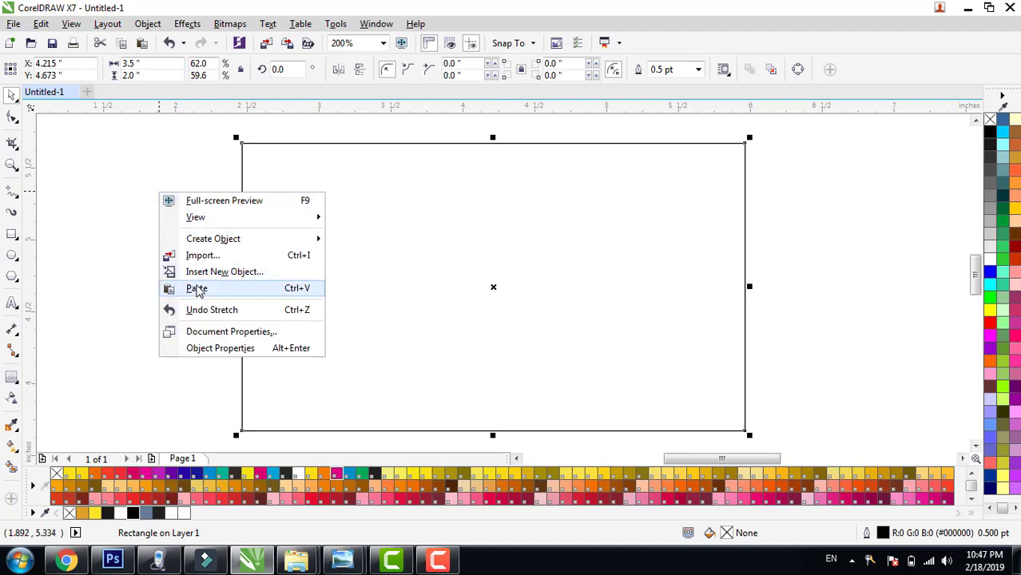
pyautogui.click(196, 289)
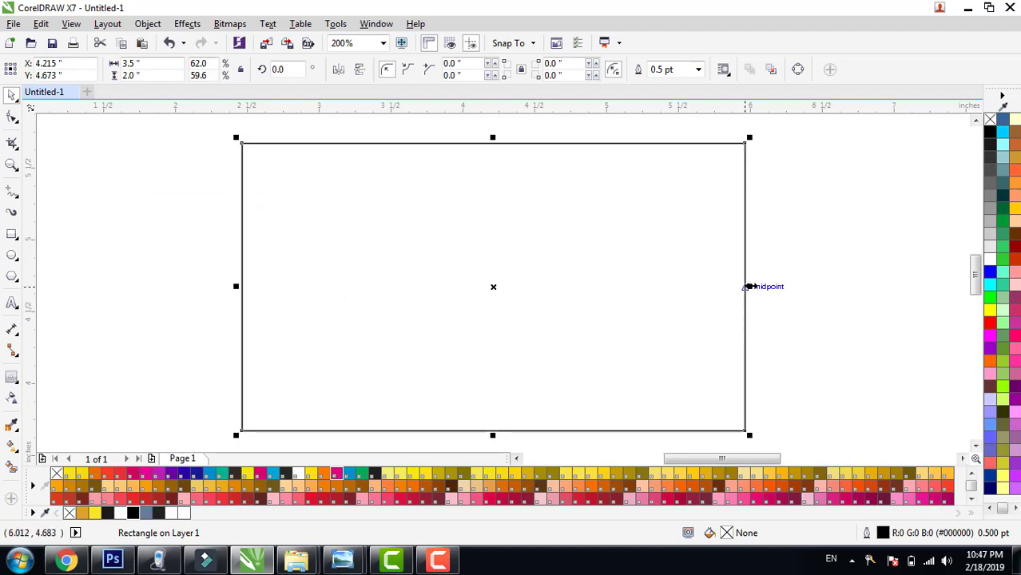
# Shrink the pasted rectangle to about 1.46 by 1.43 inches, vertically centred in the right half of the card outline.
pyautogui.moveTo(749, 286); pyautogui.dragTo(719, 286)
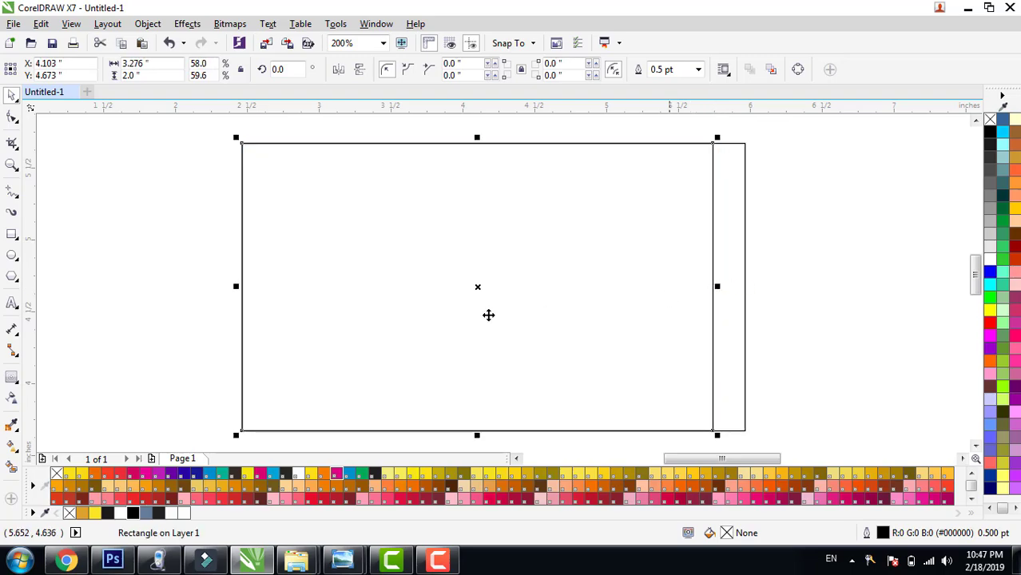
pyautogui.moveTo(236, 286); pyautogui.dragTo(496, 311)
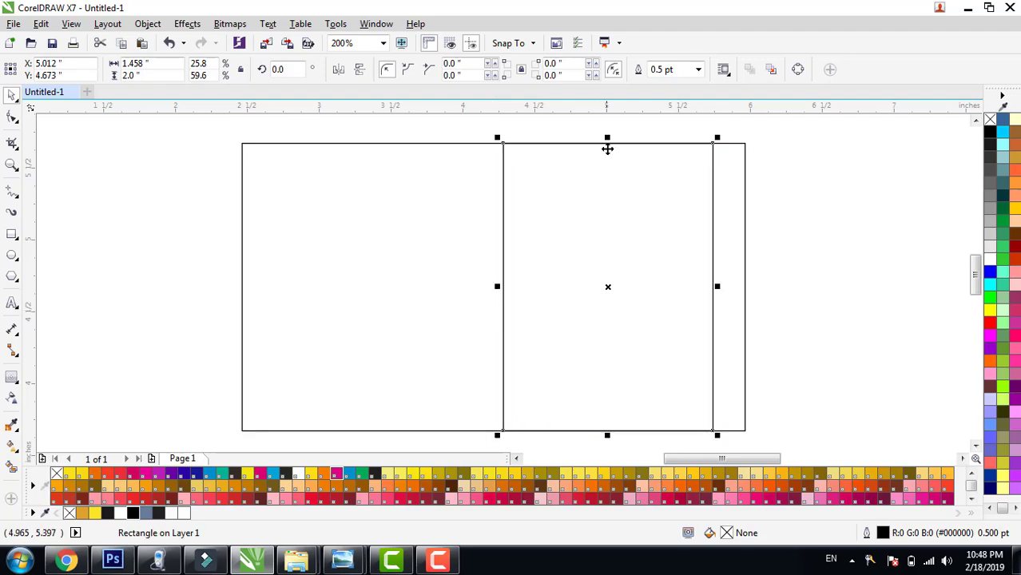
pyautogui.moveTo(607, 138); pyautogui.dragTo(608, 179)
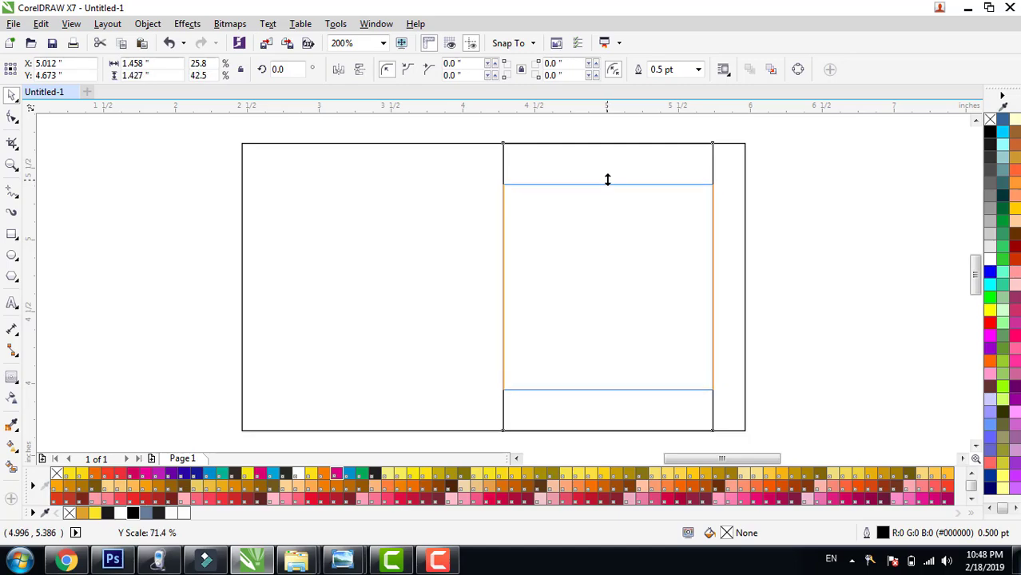
pyautogui.moveTo(607, 180); pyautogui.dragTo(607, 179)
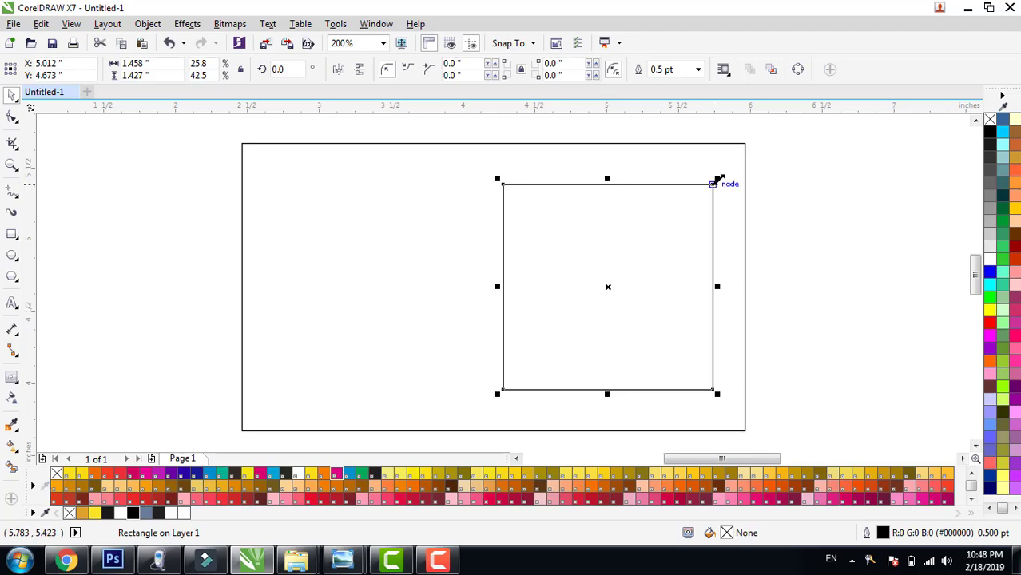
# Make a concentric inner copy of the near-square about 1.38 by 1.35 inches and Smart Fill the frame between the two outlines in blue-grey.
pyautogui.moveTo(720, 180); pyautogui.dragTo(712, 183)
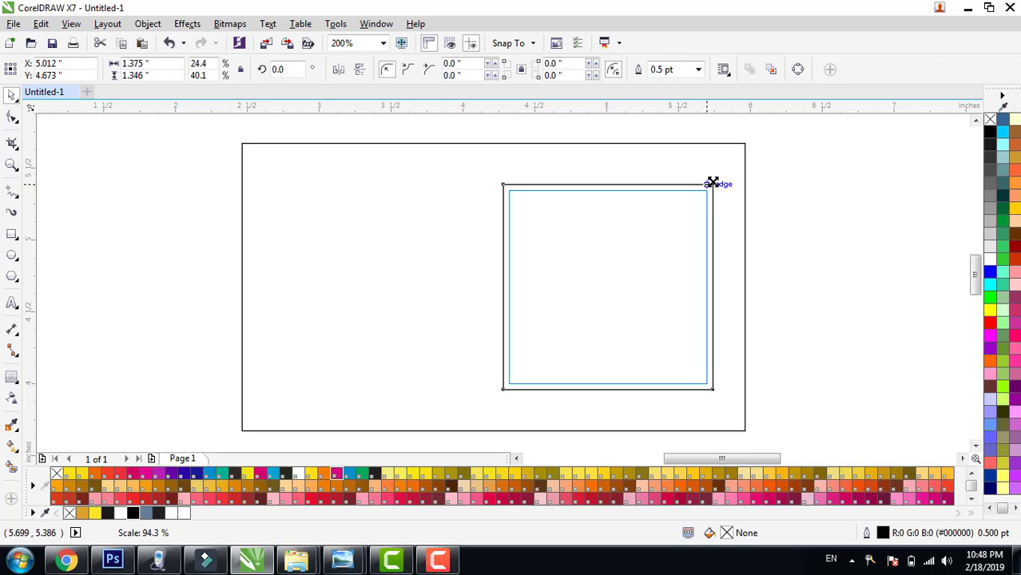
pyautogui.moveTo(712, 183); pyautogui.dragTo(712, 184)
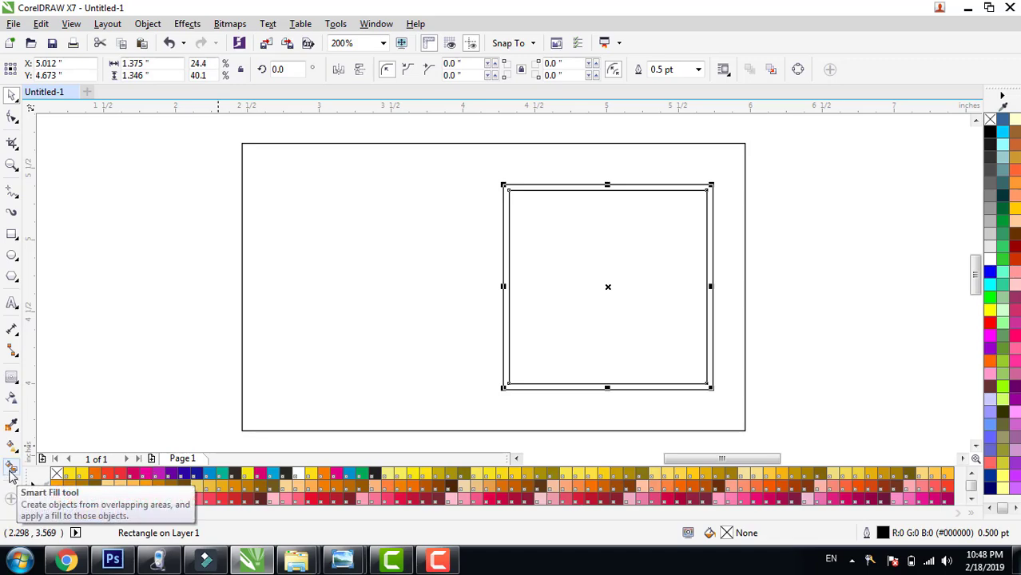
pyautogui.click(10, 470)
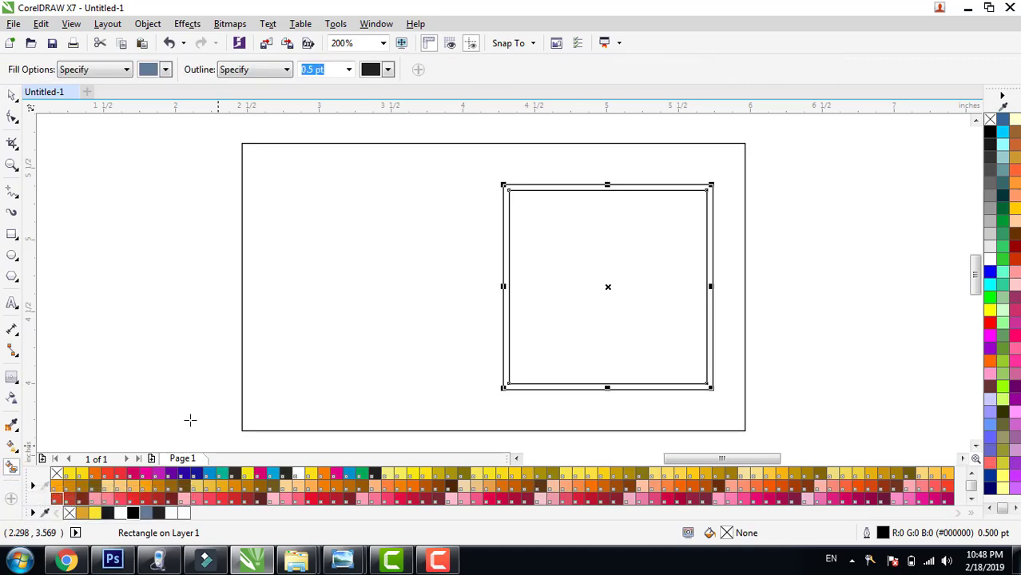
pyautogui.click(505, 210)
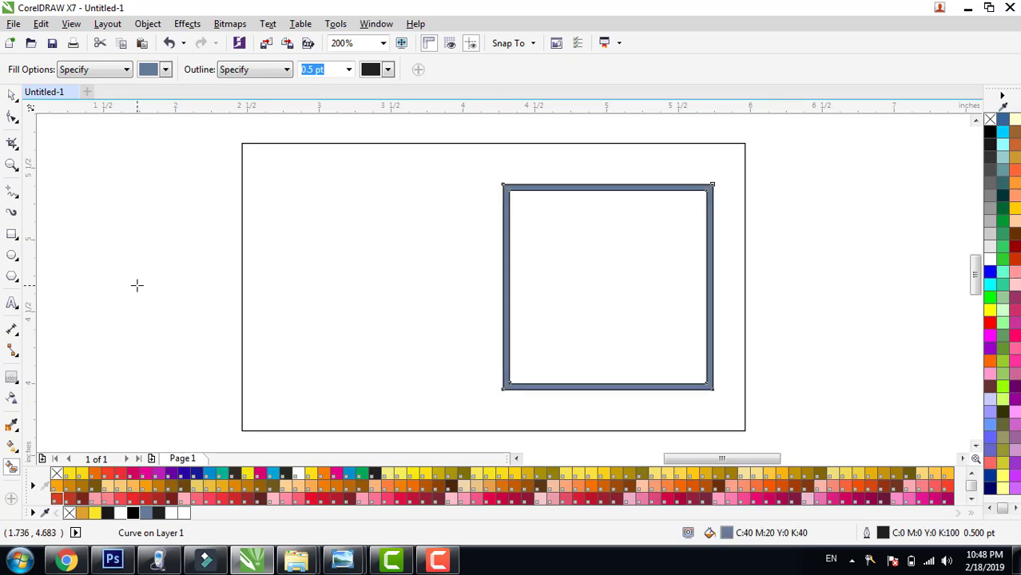
# Apply a linear fountain fill from blue-grey to white to the frame, running diagonally from its upper-right to its lower-left corner.
pyautogui.press('space')
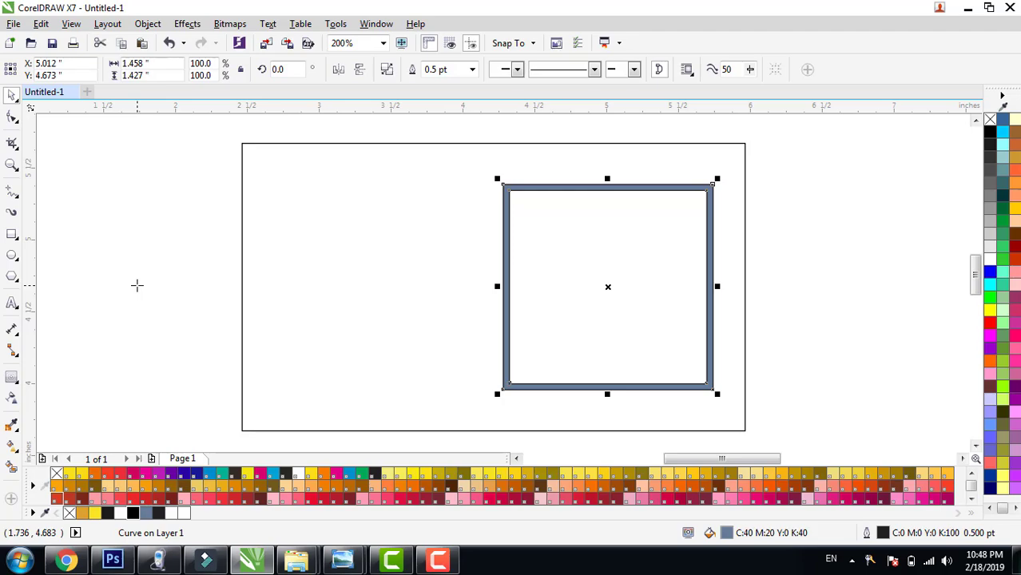
pyautogui.press('space')
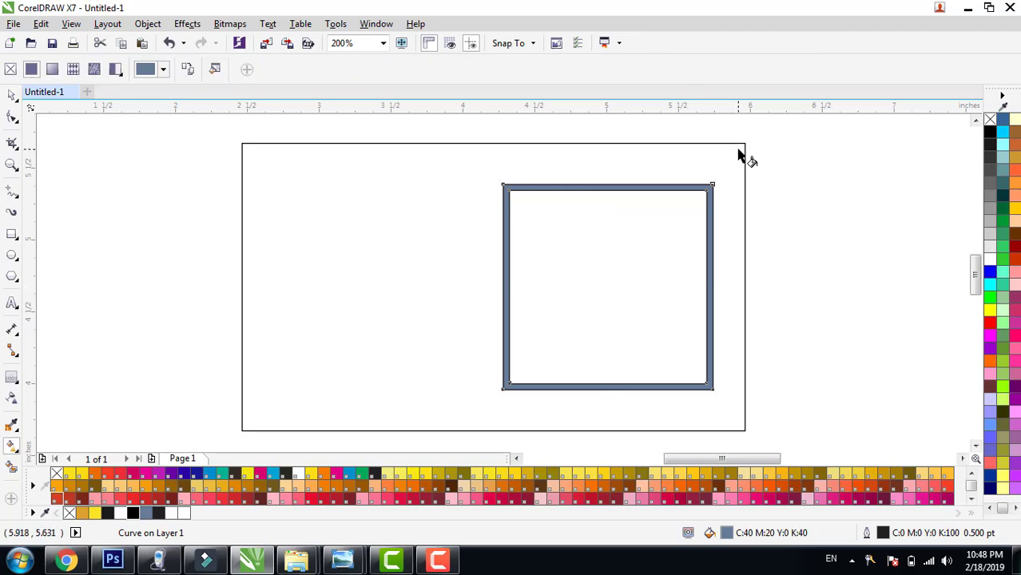
pyautogui.moveTo(738, 152); pyautogui.dragTo(474, 420)
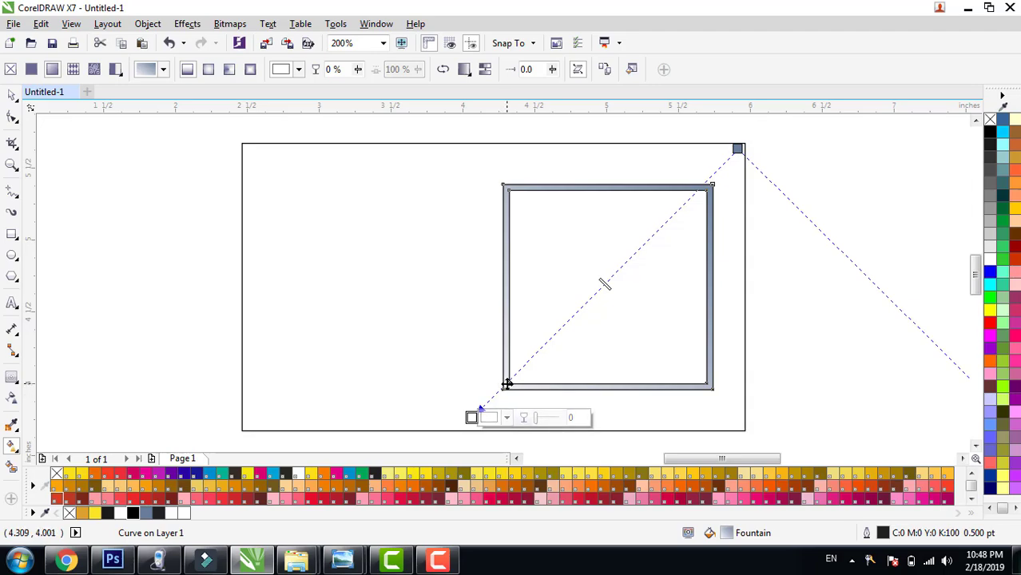
# Add three colour stops to the frame's fountain fill: gold #DCA12C at 87%, yellow at 52% and gold #DCA12C at 15%.
pyautogui.doubleClick(507, 384)
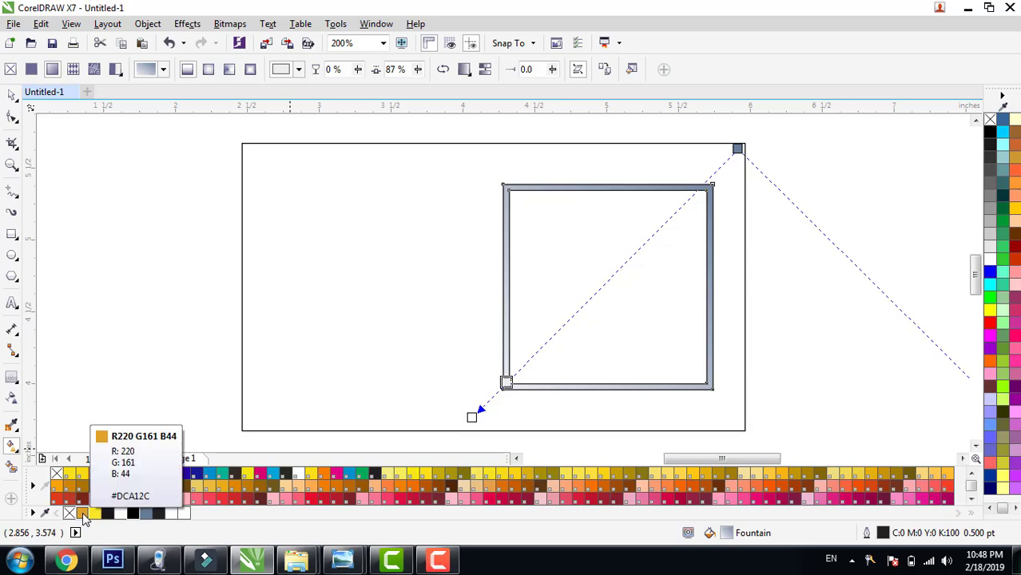
pyautogui.click(83, 513)
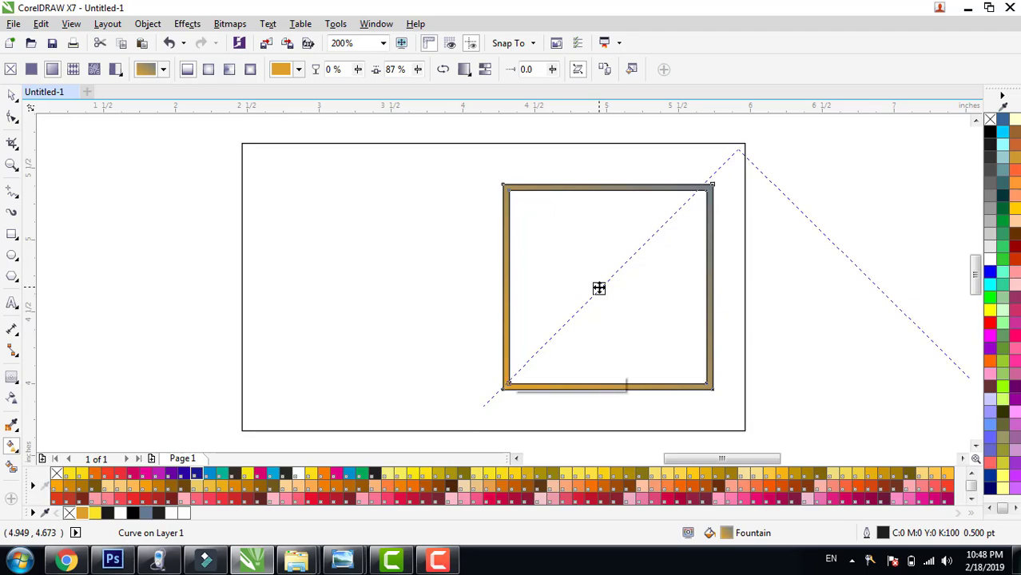
pyautogui.doubleClick(600, 287)
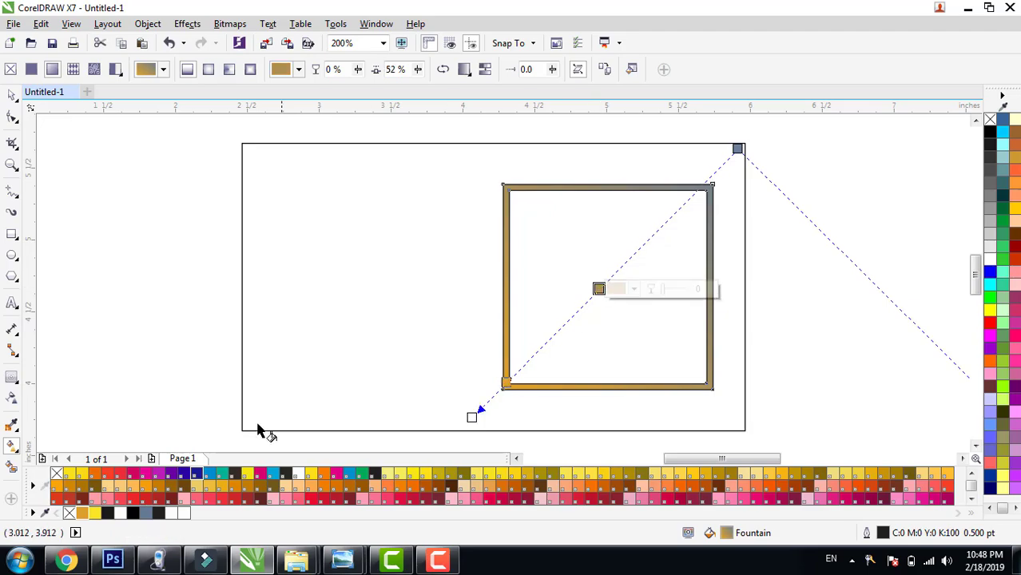
pyautogui.click(95, 514)
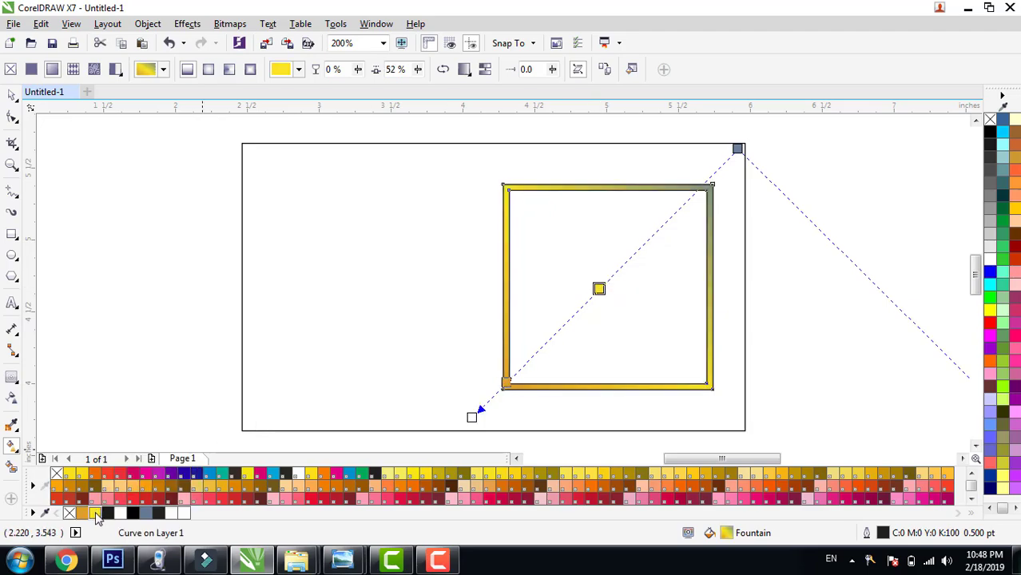
pyautogui.doubleClick(699, 189)
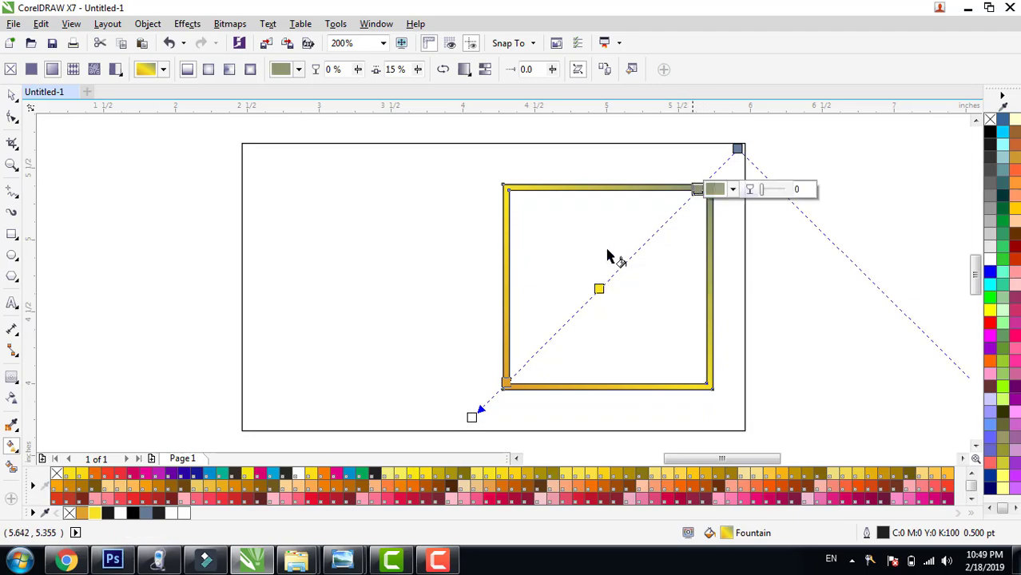
pyautogui.click(83, 515)
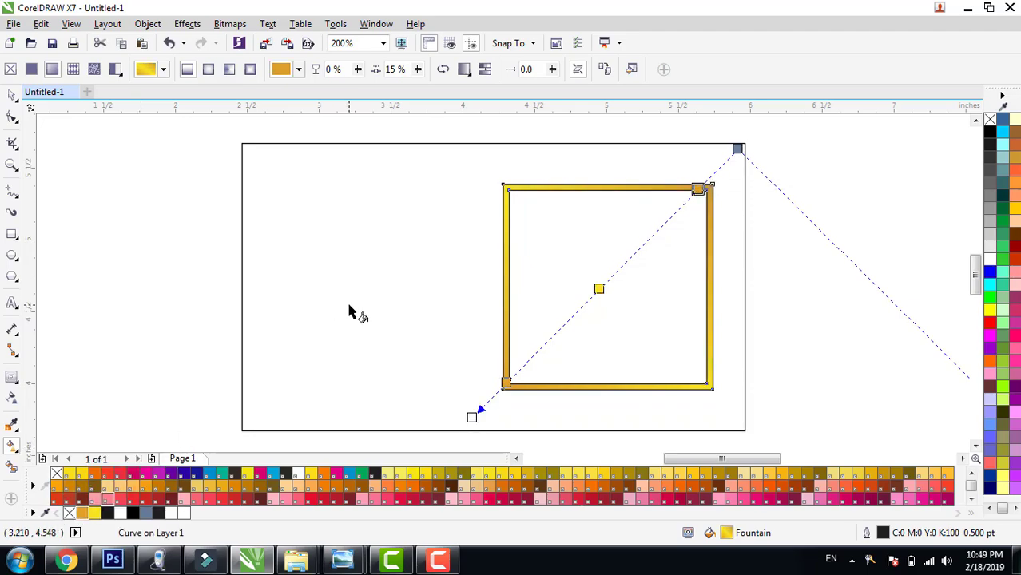
# Fill the 3.5 by 2 inch card rectangle with solid black.
pyautogui.press('space')
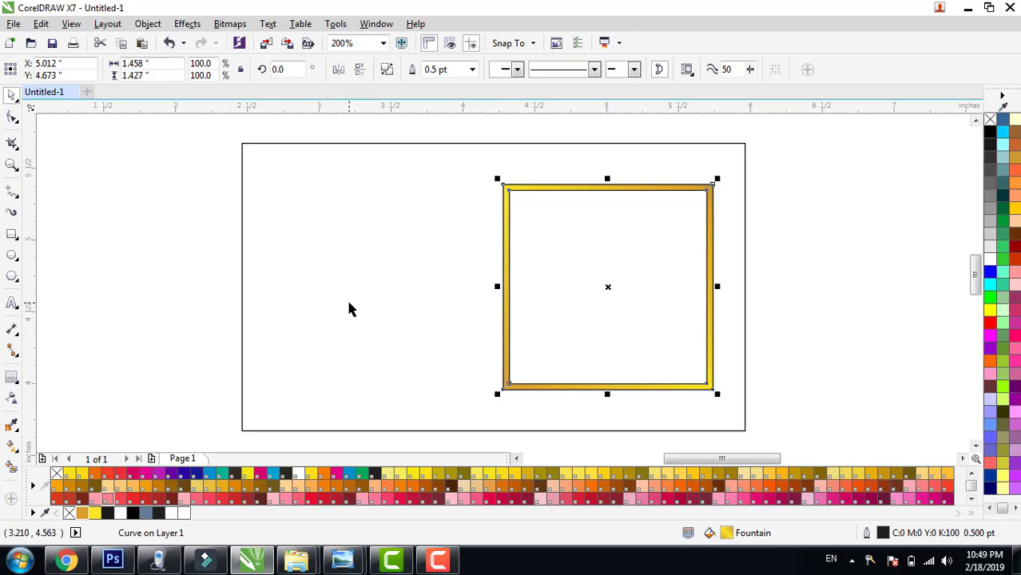
pyautogui.click(317, 302)
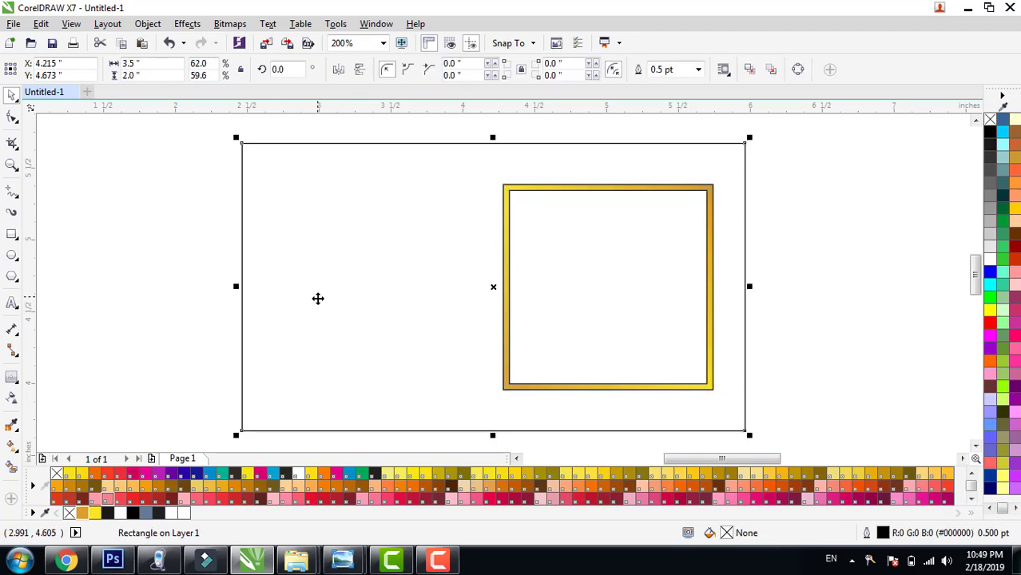
pyautogui.click(133, 514)
# Place a copy of the script title "Vachure" across the upper part of the gold frame, leaving the original beside the page.
pyautogui.press('F3')
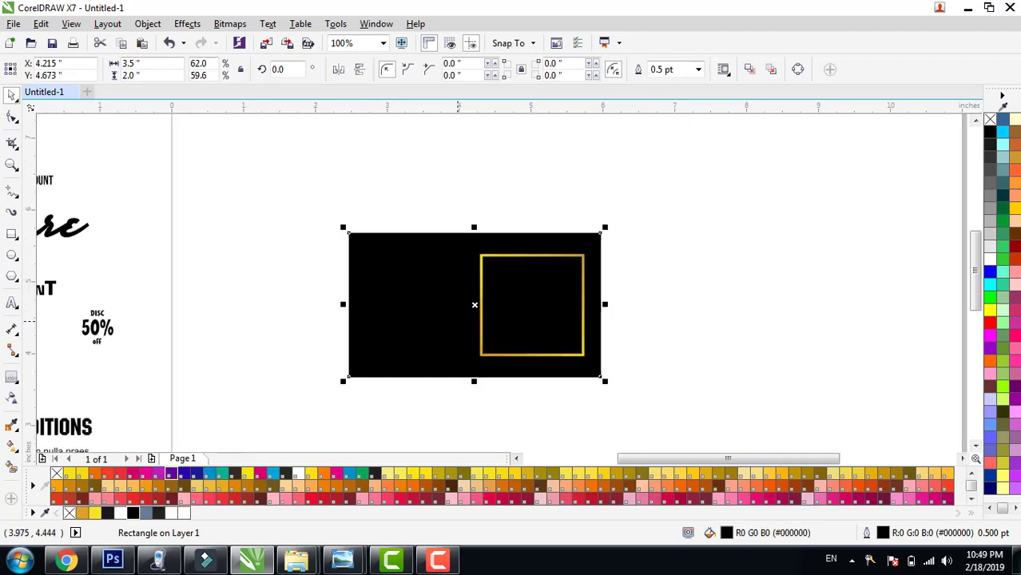
pyautogui.moveTo(684, 465); pyautogui.dragTo(645, 465)
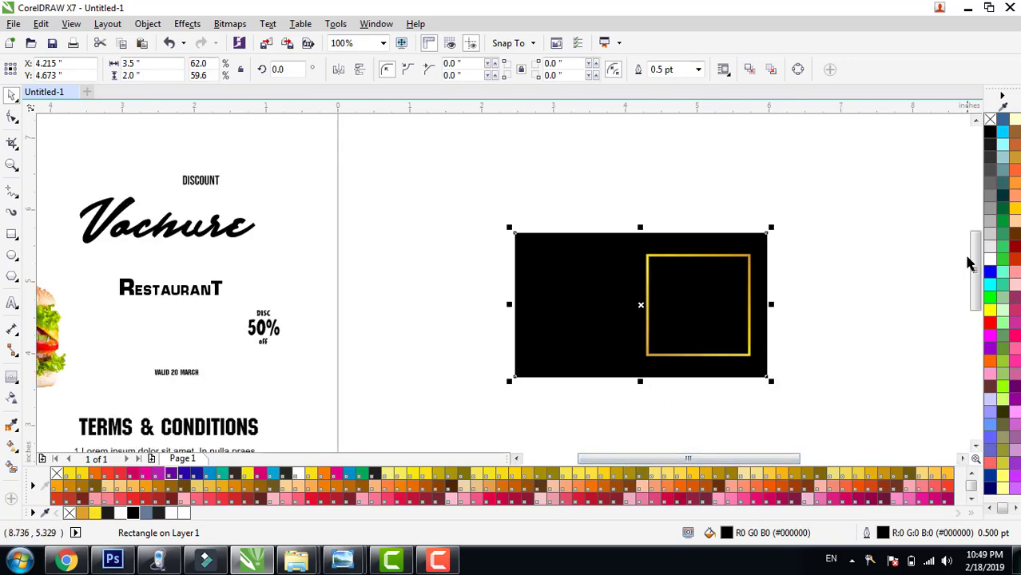
pyautogui.moveTo(975, 268); pyautogui.dragTo(974, 274)
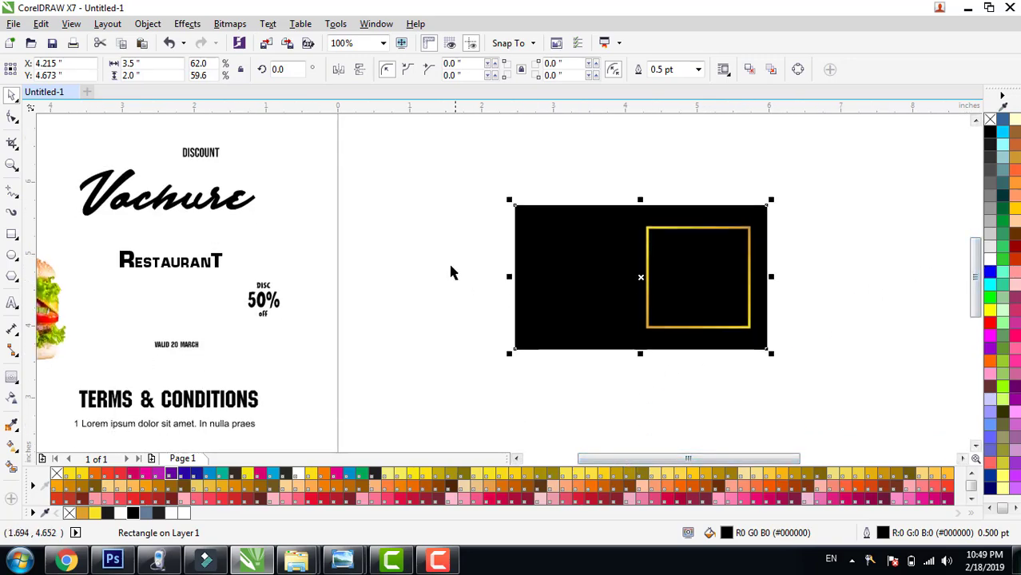
pyautogui.click(161, 206)
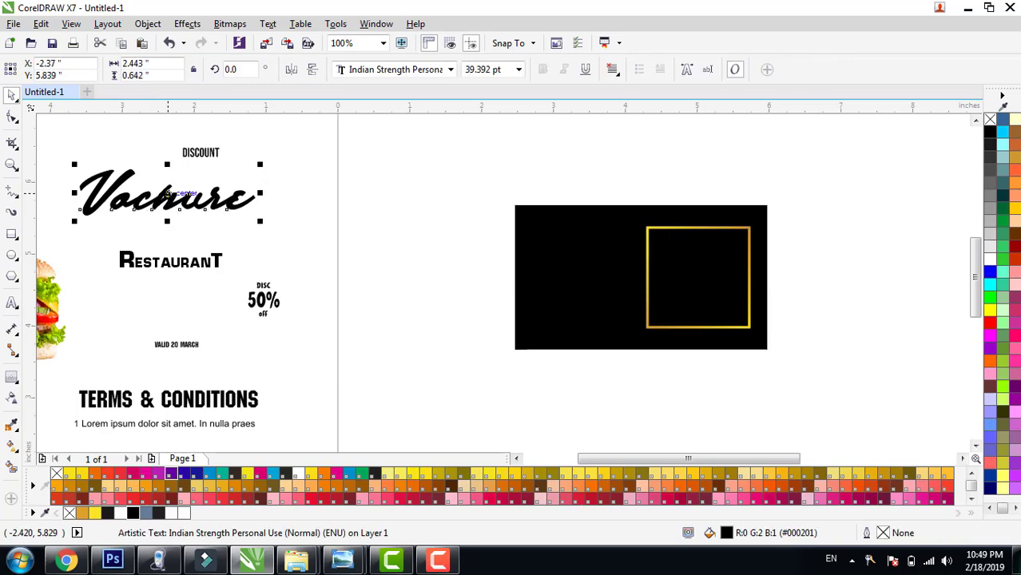
pyautogui.moveTo(166, 194); pyautogui.dragTo(771, 249)
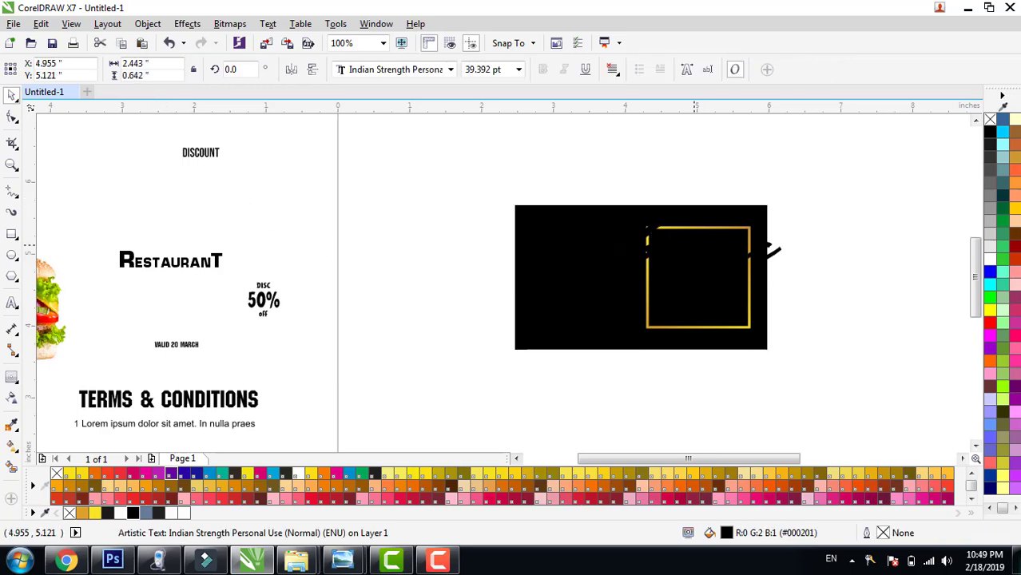
pyautogui.moveTo(695, 248); pyautogui.dragTo(672, 242)
pyautogui.rightClick(672, 242)
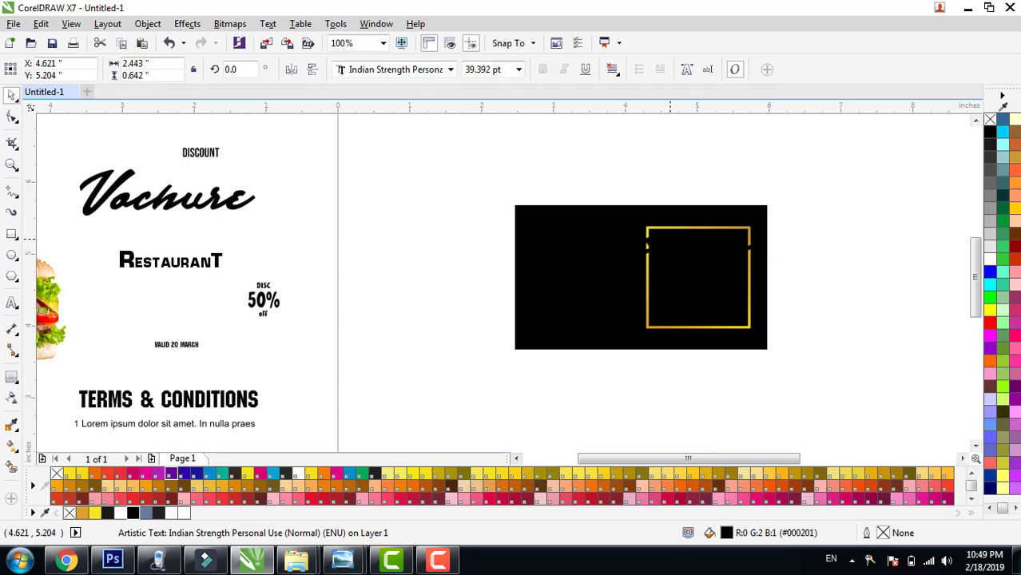
# Colour the copied title white, scale it to about 1.39 by 0.37 inches and let it straddle the frame's left edge.
pyautogui.scroll(1, 745, 230)
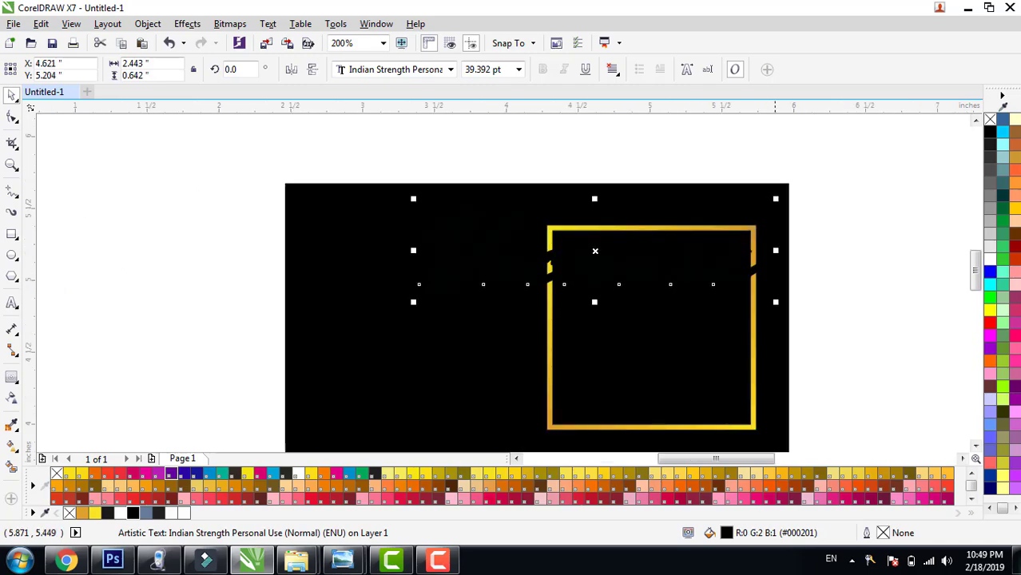
pyautogui.moveTo(775, 198); pyautogui.dragTo(550, 270)
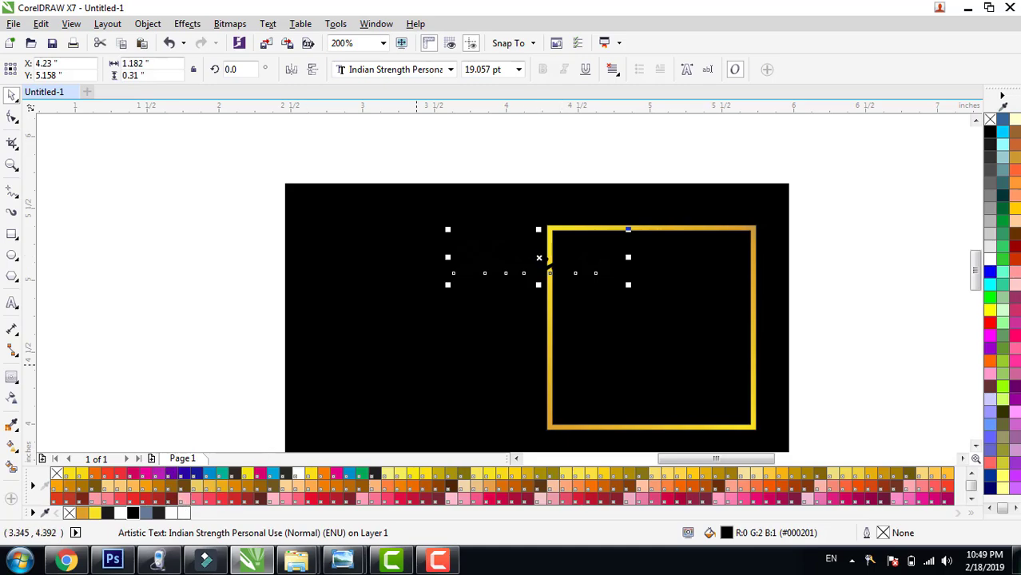
pyautogui.click(171, 514)
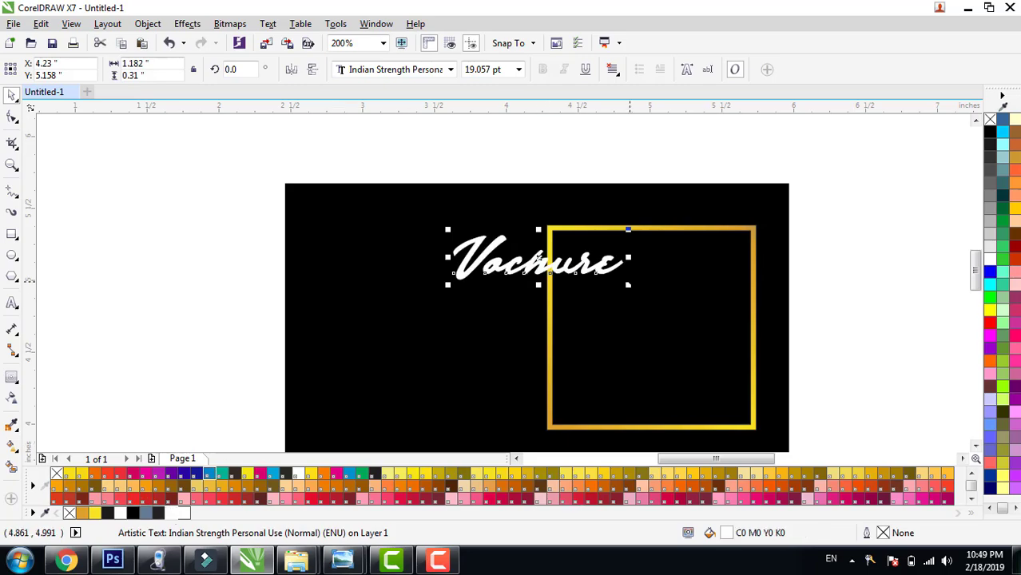
pyautogui.moveTo(628, 283); pyautogui.dragTo(653, 300)
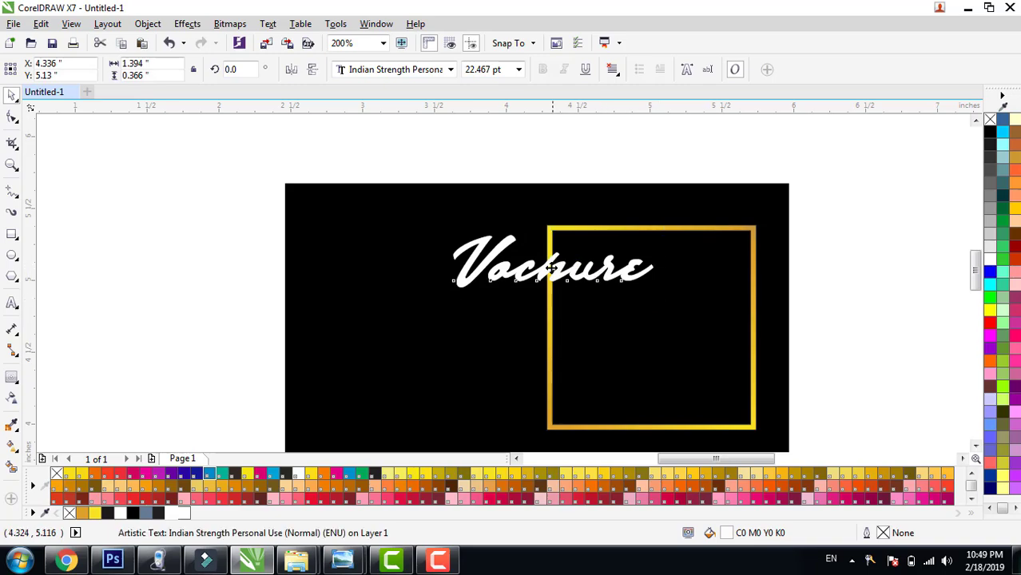
pyautogui.moveTo(551, 268); pyautogui.dragTo(546, 266)
# Place a white copy of the DISCOUNT text just above the middle of the script title, shrunk to about 8.8 pt.
pyautogui.scroll(-2, 546, 266)
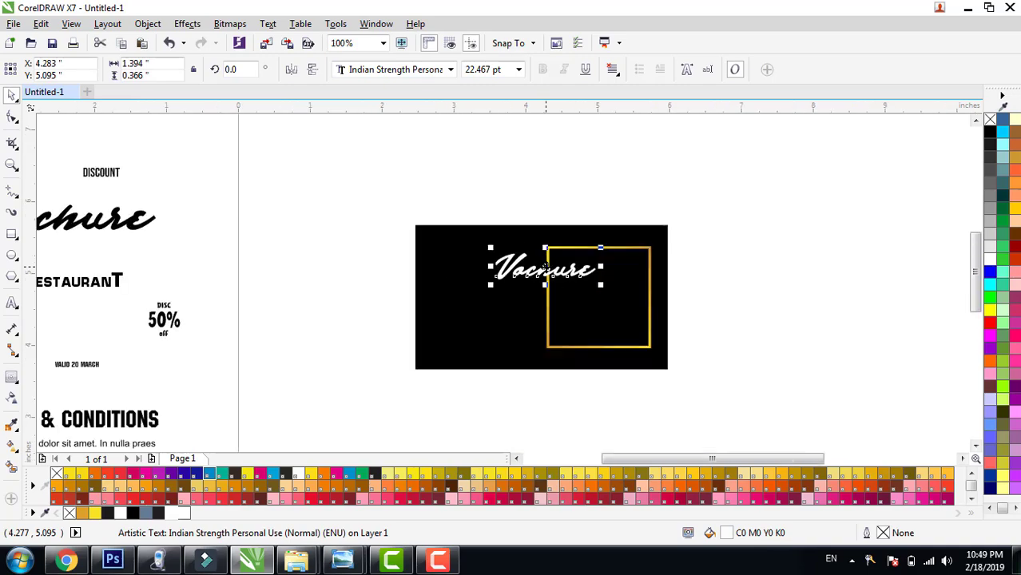
pyautogui.click(101, 172)
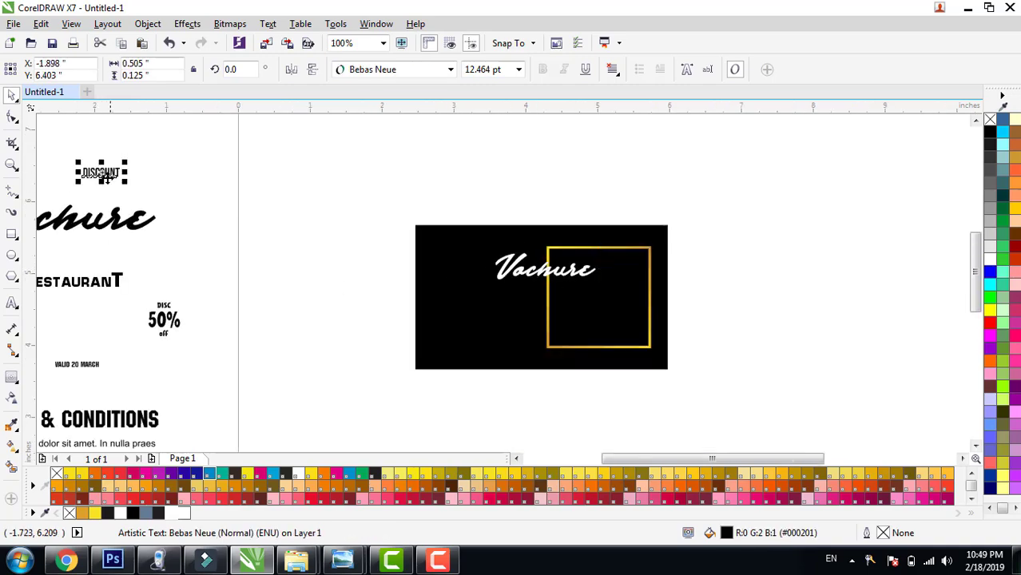
pyautogui.moveTo(100, 173); pyautogui.dragTo(549, 257)
pyautogui.press('Escape')
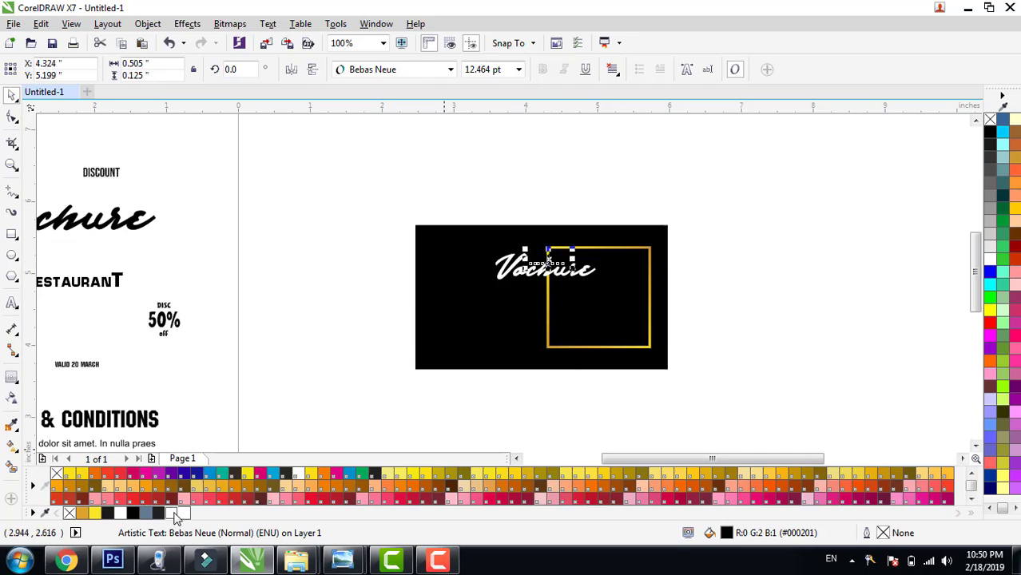
pyautogui.click(177, 513)
pyautogui.scroll(1, 512, 263)
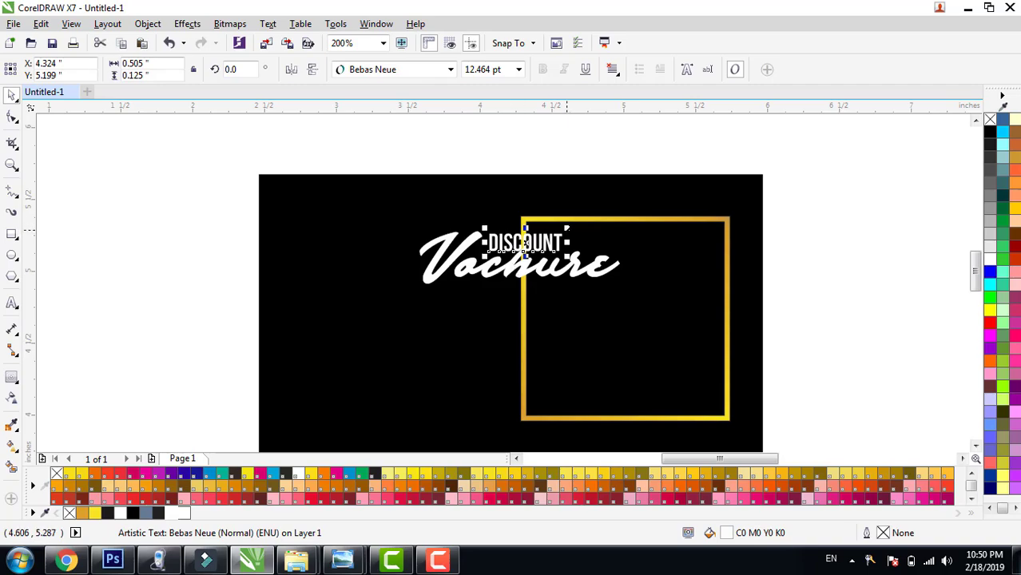
pyautogui.moveTo(567, 228); pyautogui.dragTo(530, 239)
pyautogui.scroll(1, 530, 244)
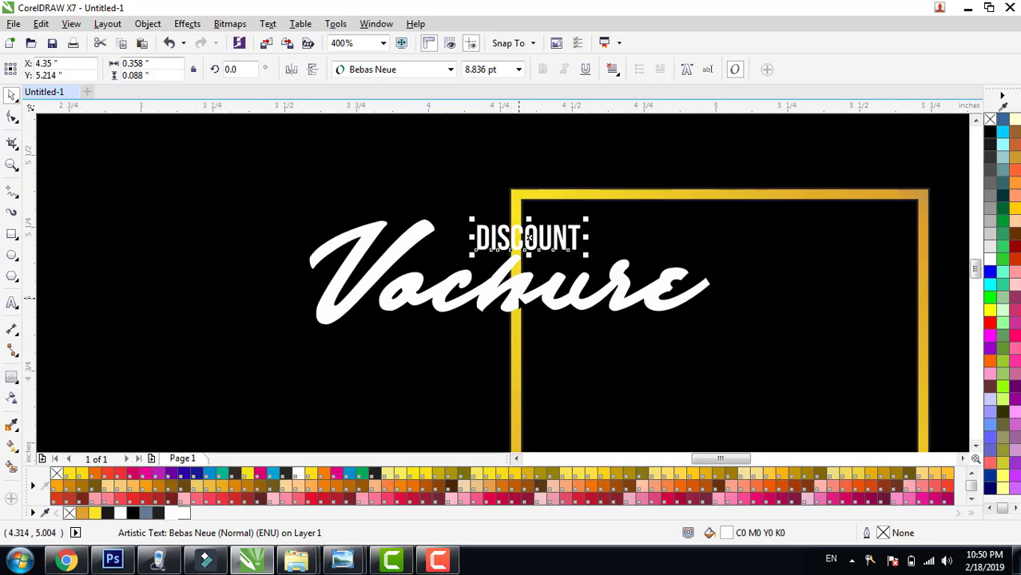
# Place the burger image below the title over the frame's left edge, scaled to about 1.20 by 1.10 inches.
pyautogui.scroll(-2, 518, 297)
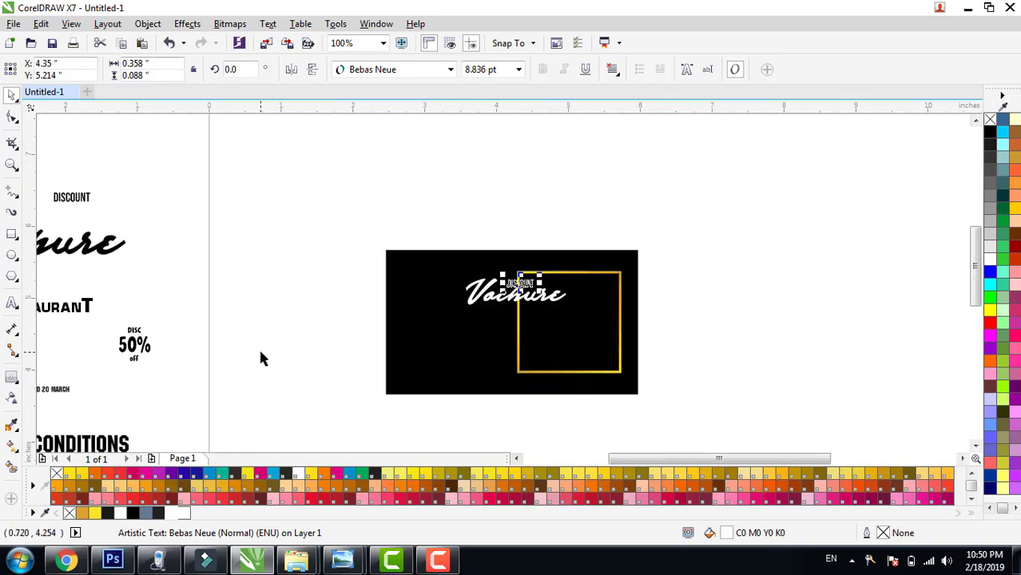
pyautogui.moveTo(625, 459); pyautogui.dragTo(588, 463)
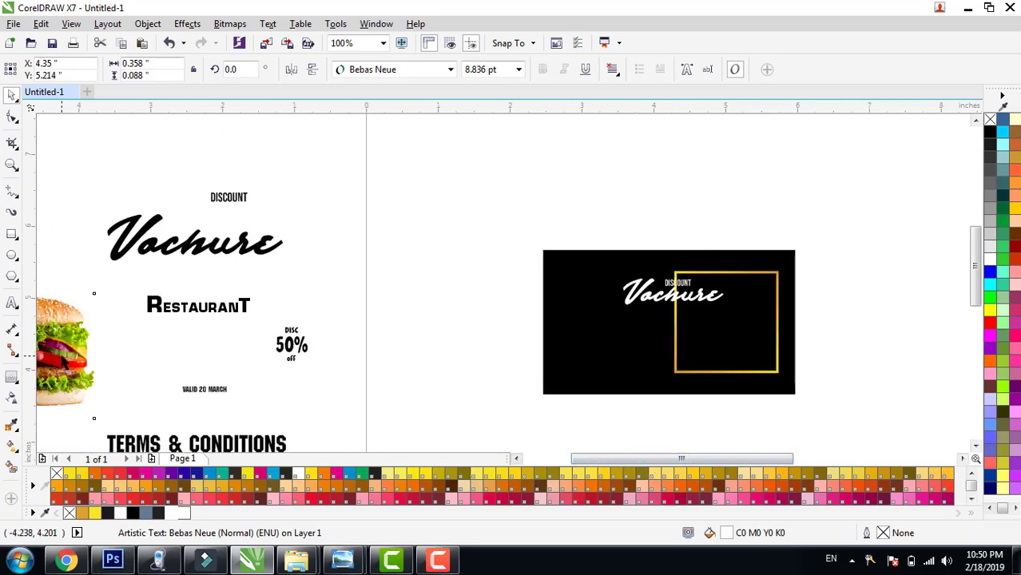
pyautogui.moveTo(63, 360); pyautogui.dragTo(696, 341)
pyautogui.scroll(1, 696, 340)
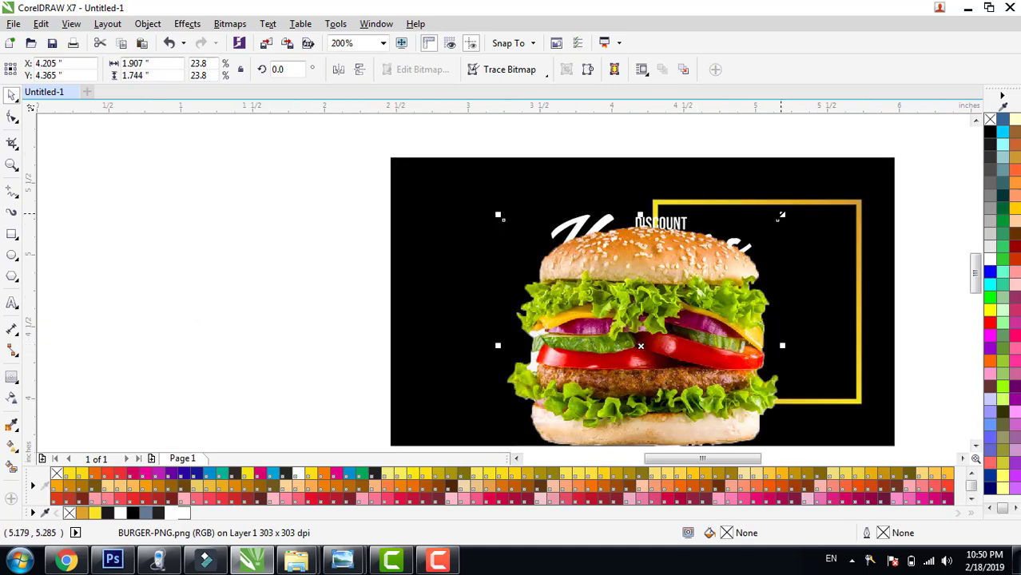
pyautogui.moveTo(782, 215); pyautogui.dragTo(736, 261)
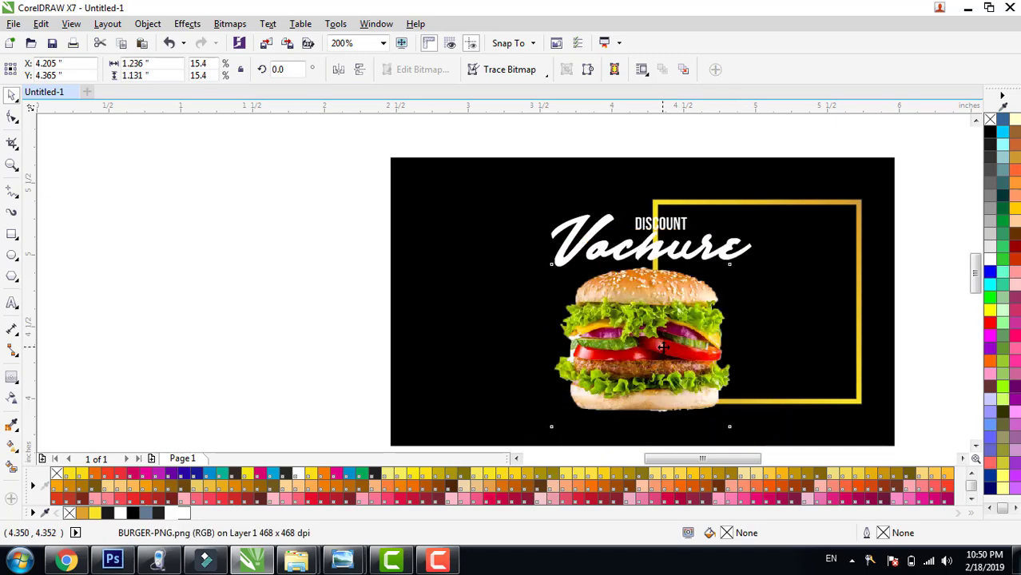
pyautogui.moveTo(662, 348); pyautogui.dragTo(676, 350)
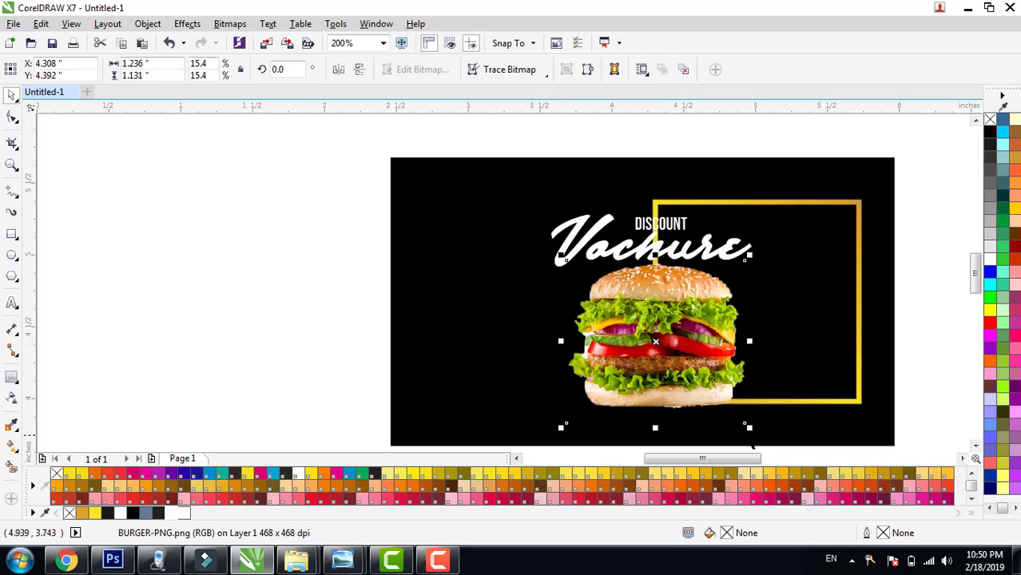
pyautogui.moveTo(748, 428); pyautogui.dragTo(739, 419)
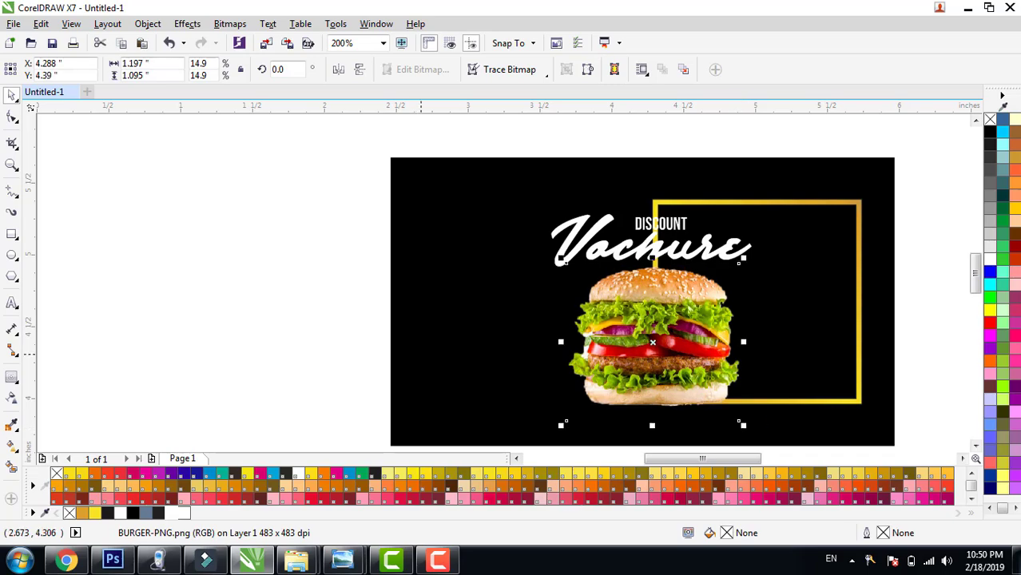
pyautogui.click(340, 334)
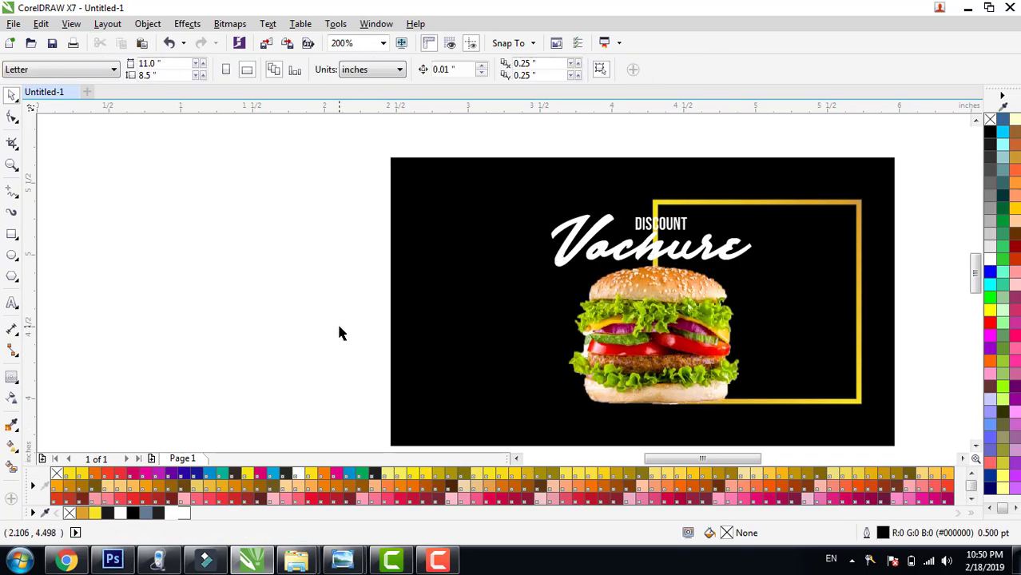
# Draw a circle about 0.55 inches across outside the card's right edge and Smart Fill it, recoloured to dark grey #1A1A1A.
pyautogui.moveTo(683, 466); pyautogui.dragTo(710, 465)
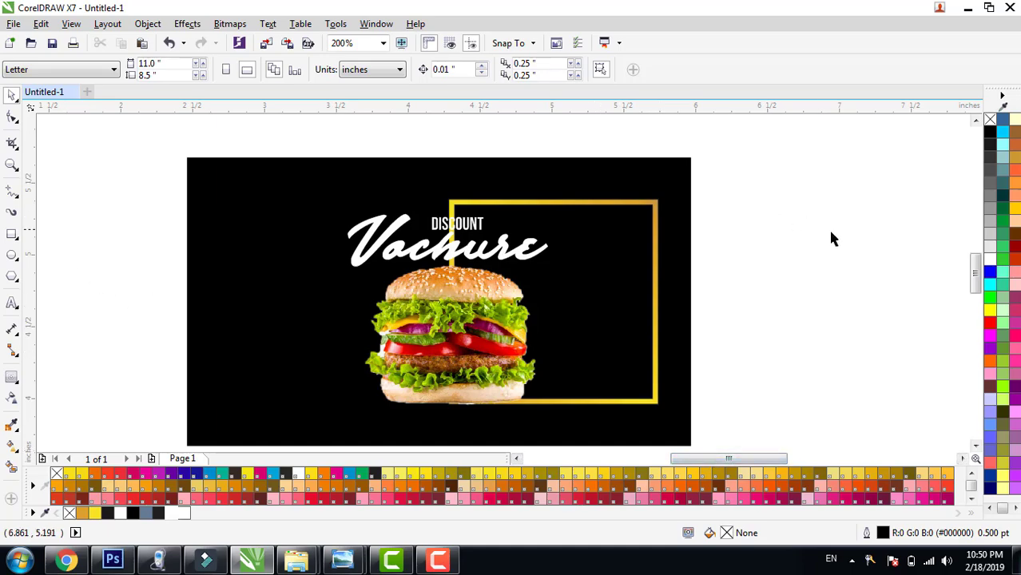
pyautogui.click(12, 256)
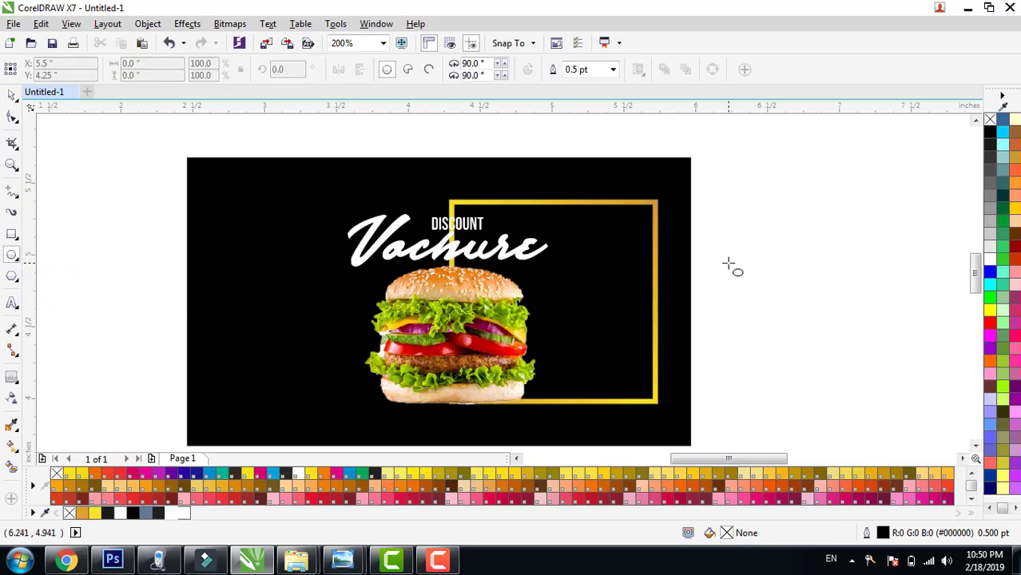
pyautogui.moveTo(729, 263); pyautogui.dragTo(788, 342)
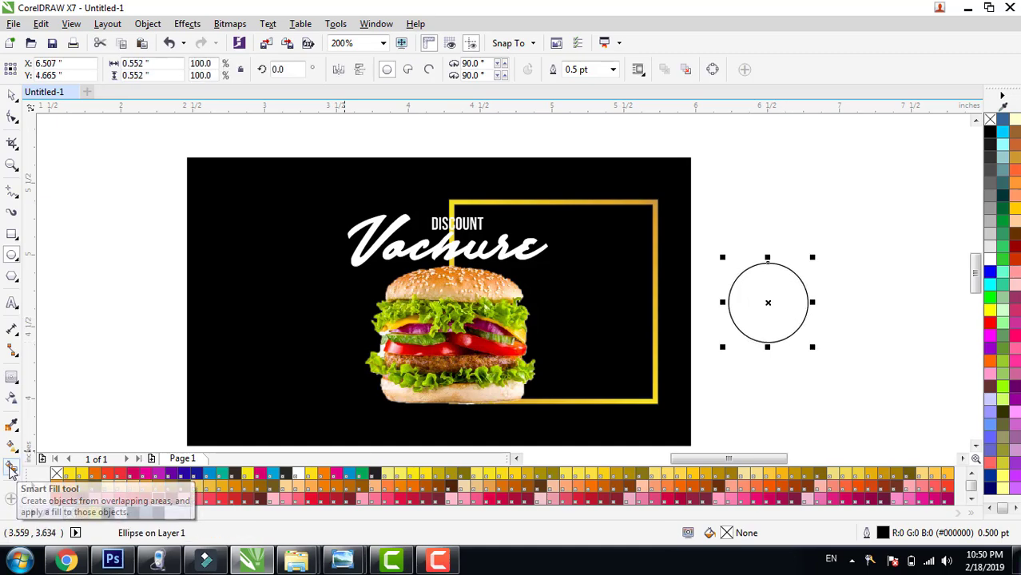
pyautogui.click(12, 469)
pyautogui.click(752, 304)
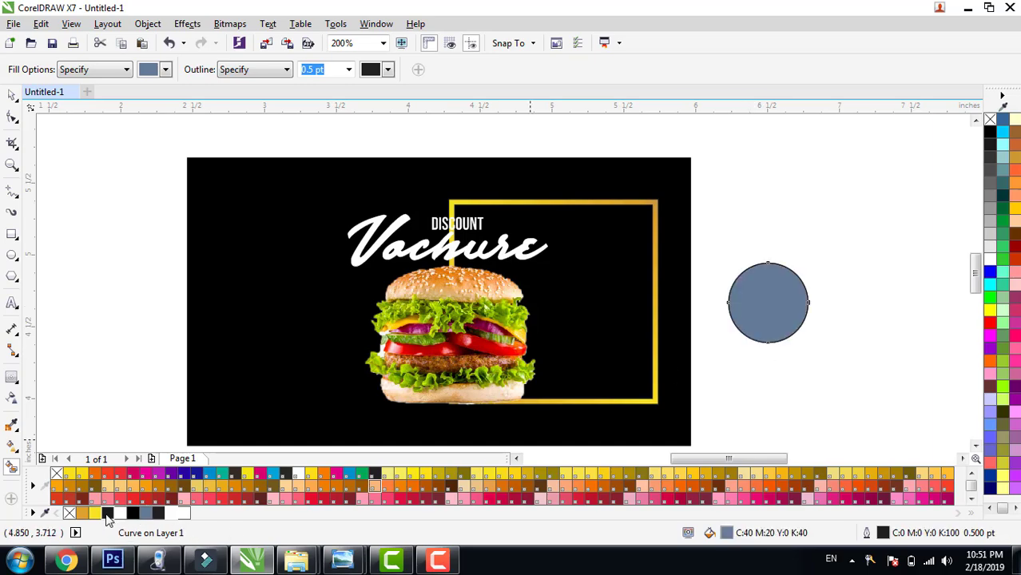
pyautogui.click(108, 515)
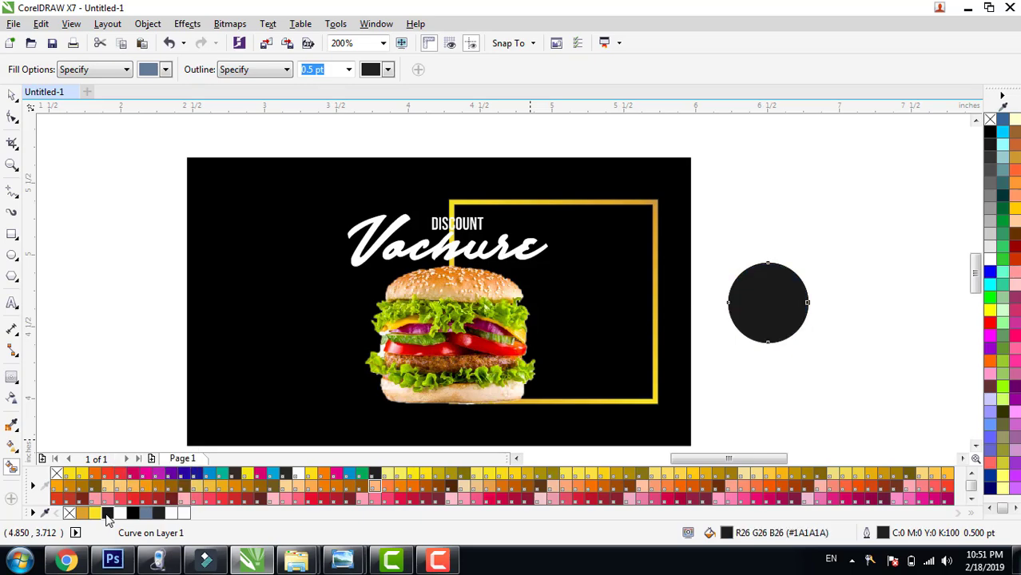
# Strip the dark circle's outline and place it over the frame's right edge, shrunk to about 0.47 inches.
pyautogui.press('space')
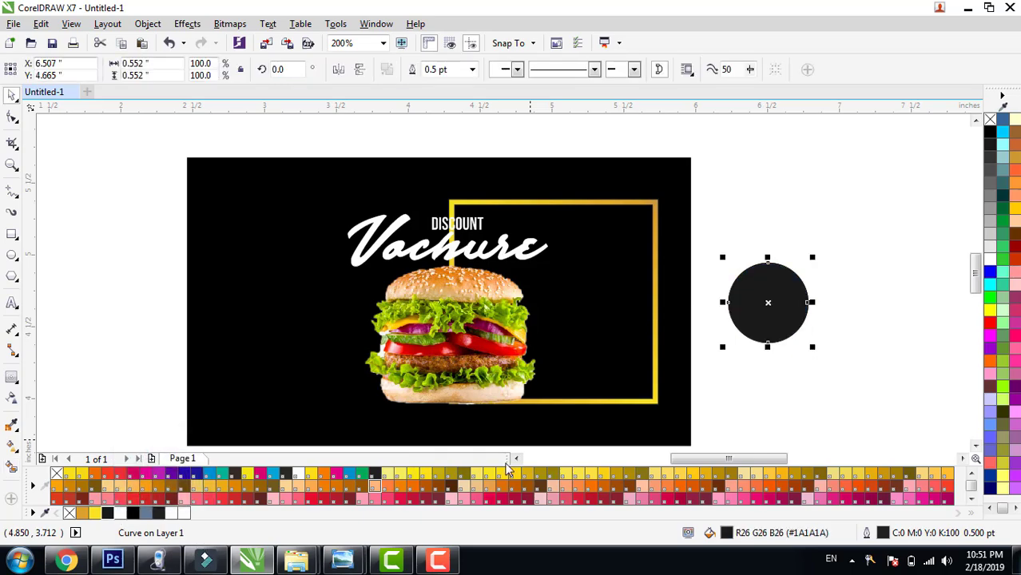
pyautogui.moveTo(708, 250); pyautogui.dragTo(814, 358)
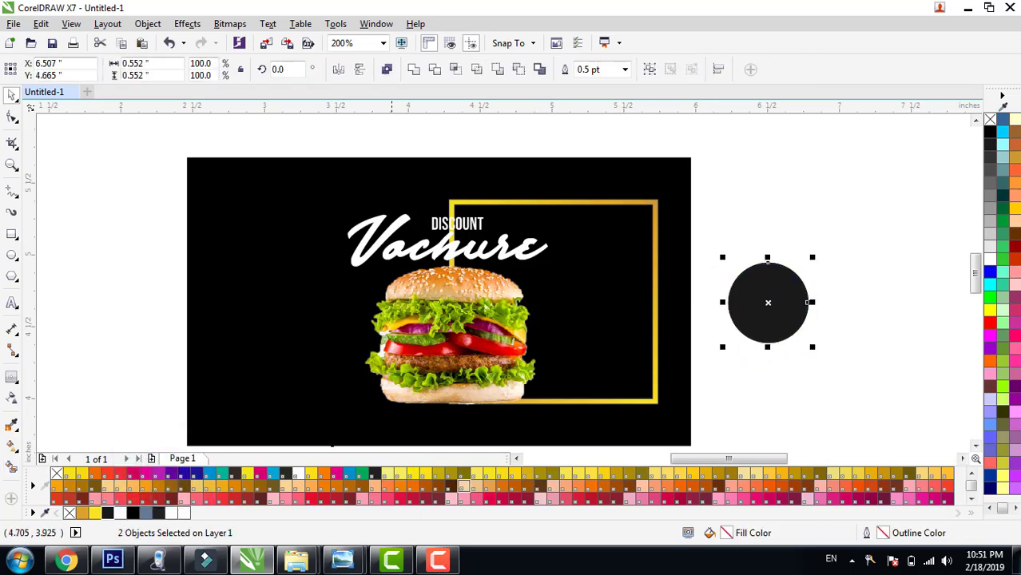
pyautogui.rightClick(70, 513)
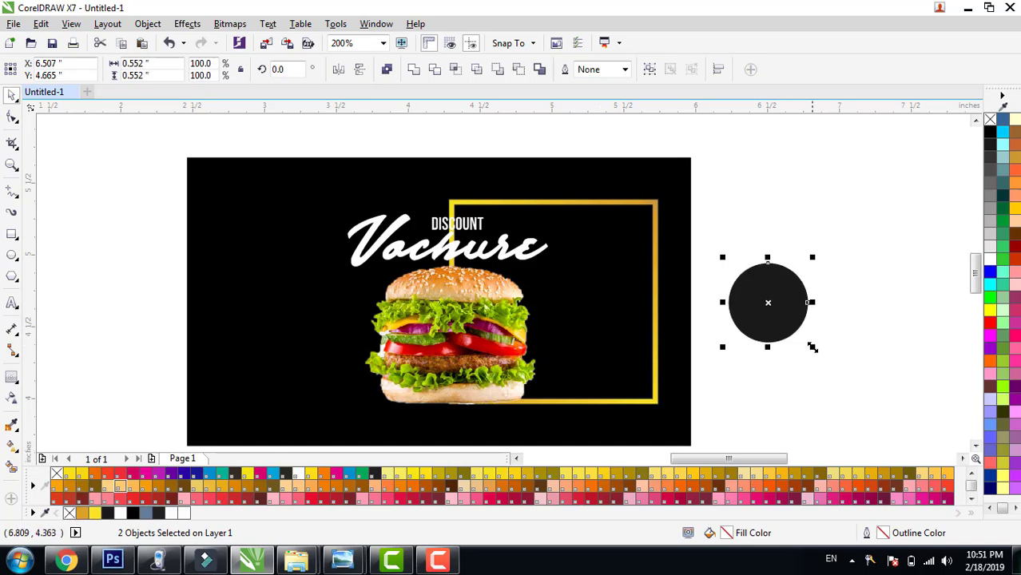
pyautogui.moveTo(812, 347); pyautogui.dragTo(799, 337)
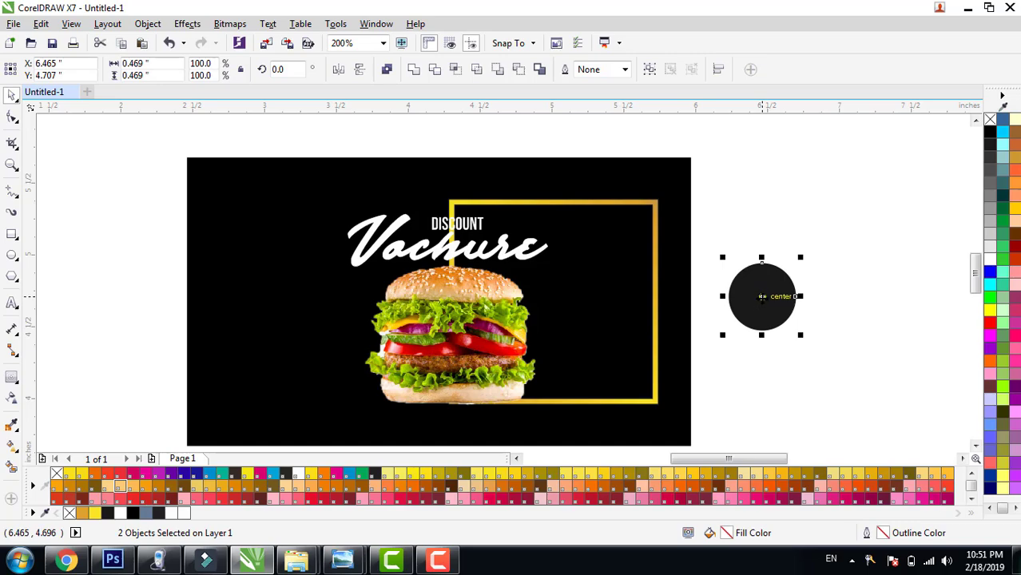
pyautogui.moveTo(657, 313)
pyautogui.mouseDown()
pyautogui.moveTo(660, 294)
pyautogui.moveTo(651, 296)
pyautogui.mouseUp()
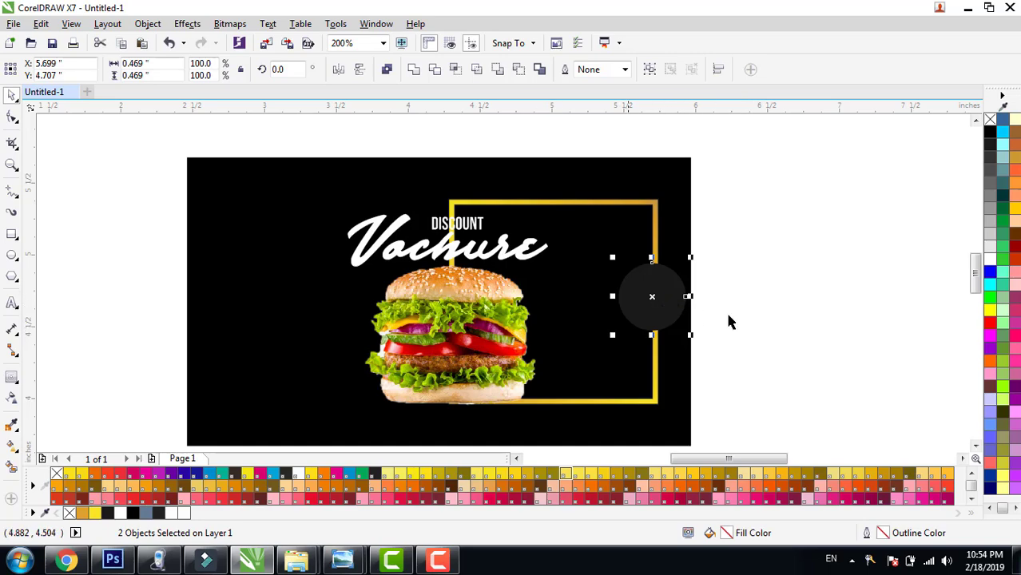
pyautogui.click(751, 313)
# Place a yellow #F8E524 copy of the DISC 50% off text on the dark circle, scaled to about 0.37 by 0.40 inches.
pyautogui.moveTo(705, 458); pyautogui.dragTo(677, 458)
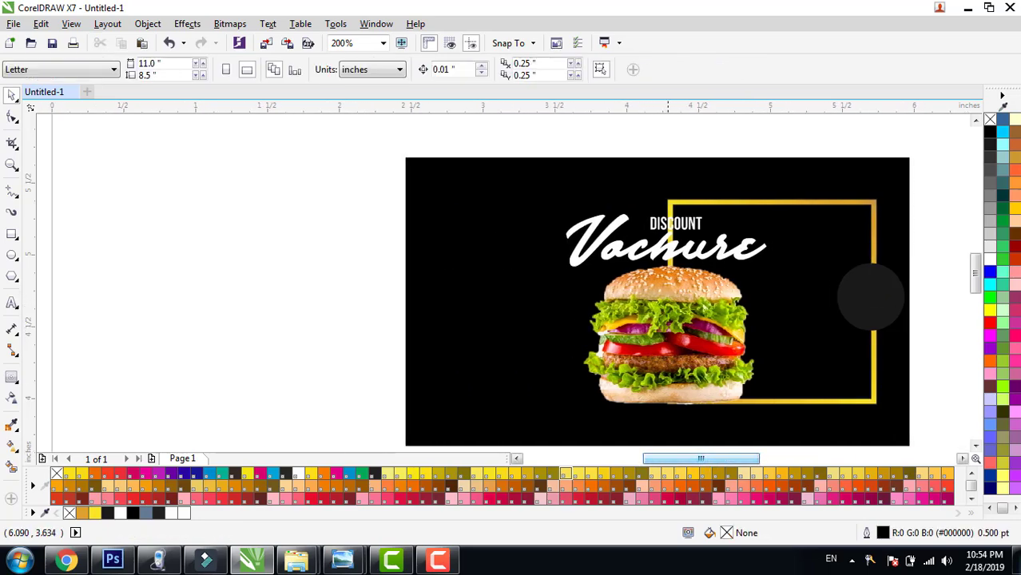
pyautogui.scroll(-1, 597, 351)
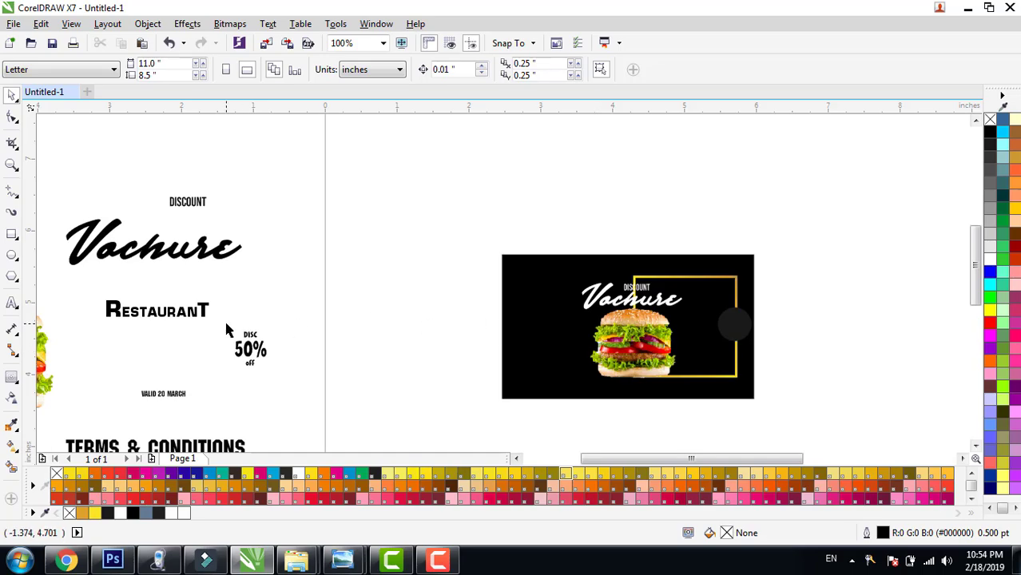
pyautogui.moveTo(226, 327); pyautogui.dragTo(738, 327)
pyautogui.scroll(1, 754, 329)
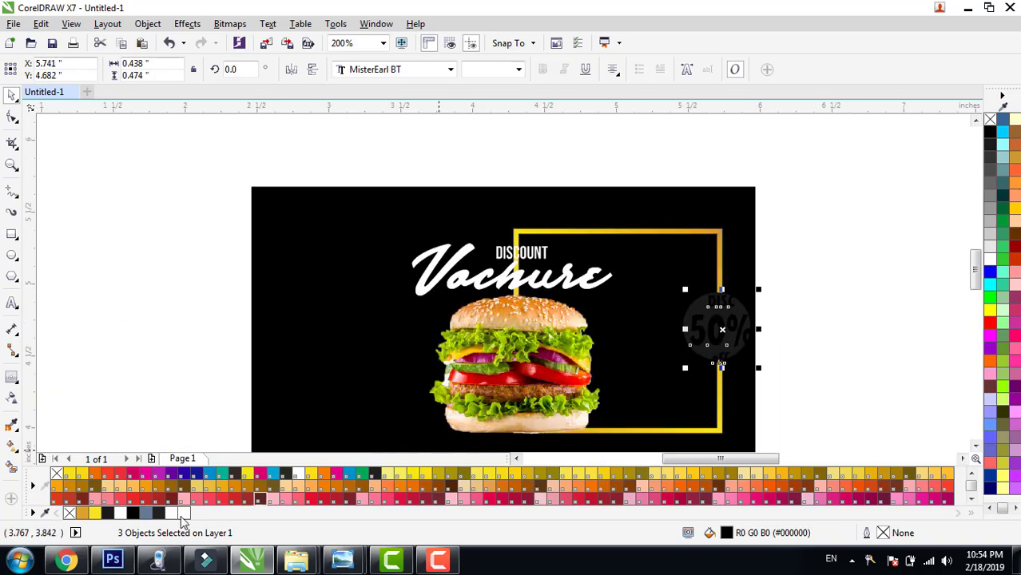
pyautogui.click(94, 514)
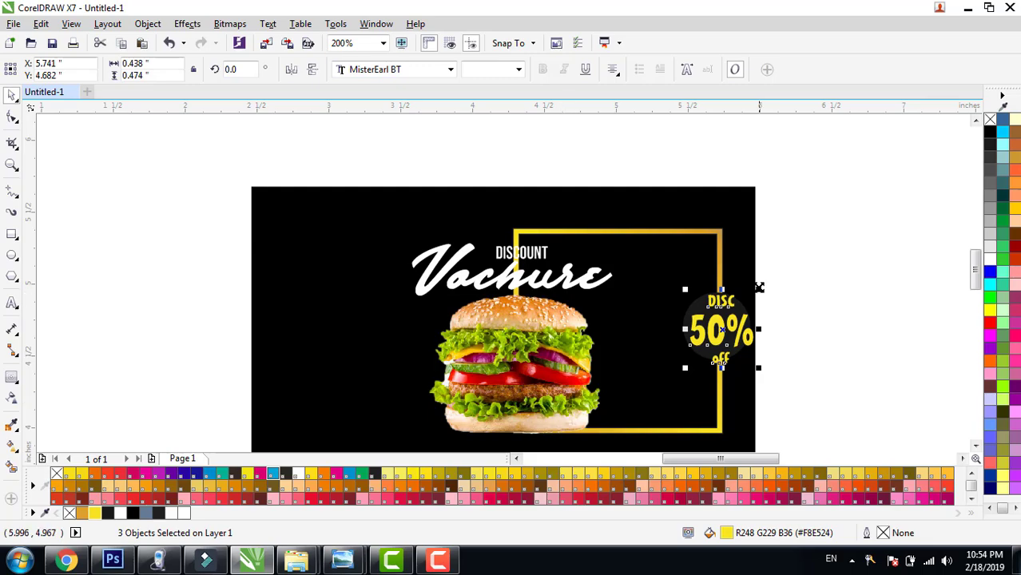
pyautogui.moveTo(758, 287)
pyautogui.mouseDown()
pyautogui.moveTo(767, 295)
pyautogui.moveTo(758, 290)
pyautogui.mouseUp()
# Nudge the DISC 50% off text slightly left and up to centre it within the dark circle.
pyautogui.scroll(1, 759, 311)
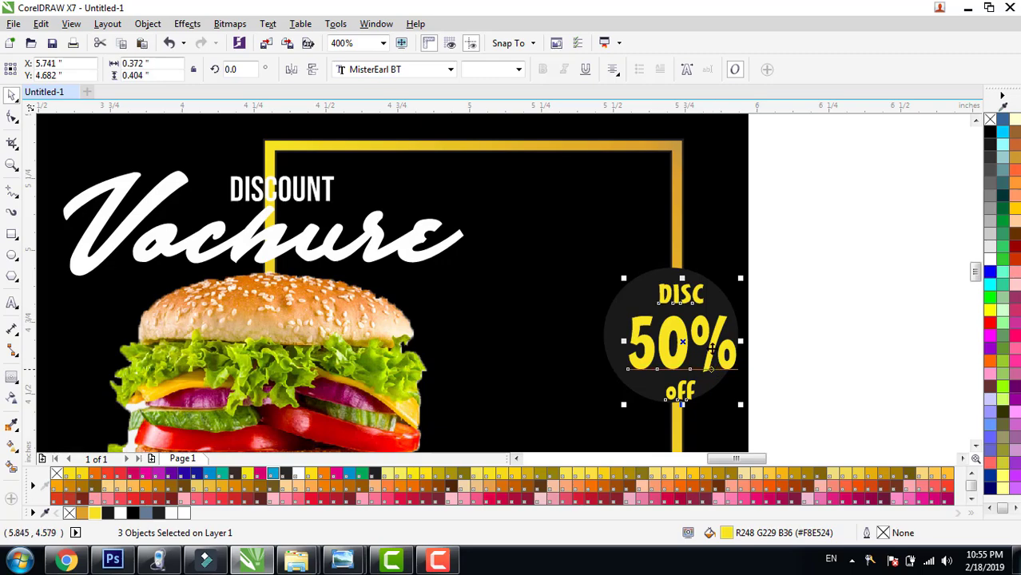
pyautogui.hotkey('ctrl', 'Left')
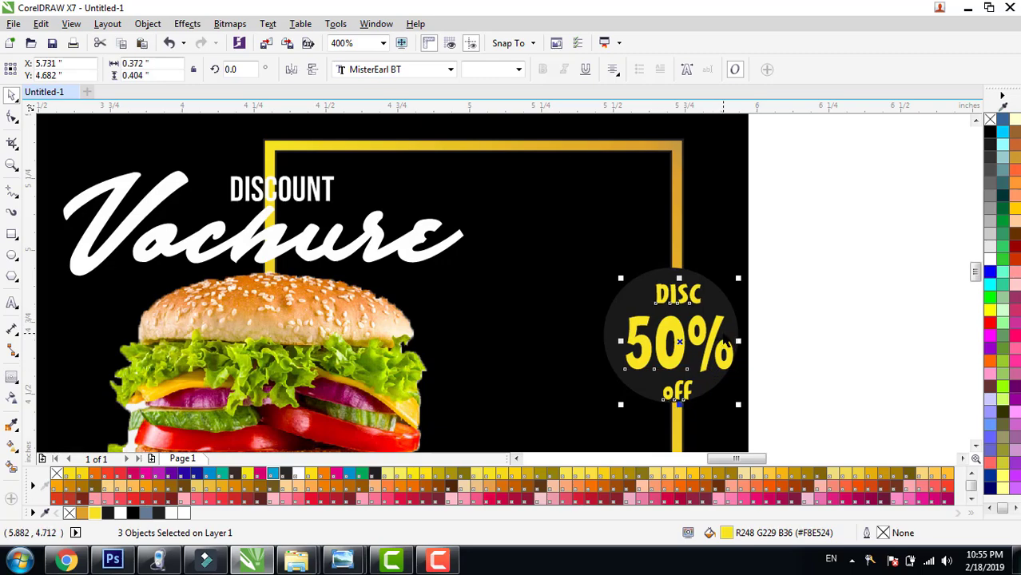
pyautogui.hotkey('ctrl', 'Left')
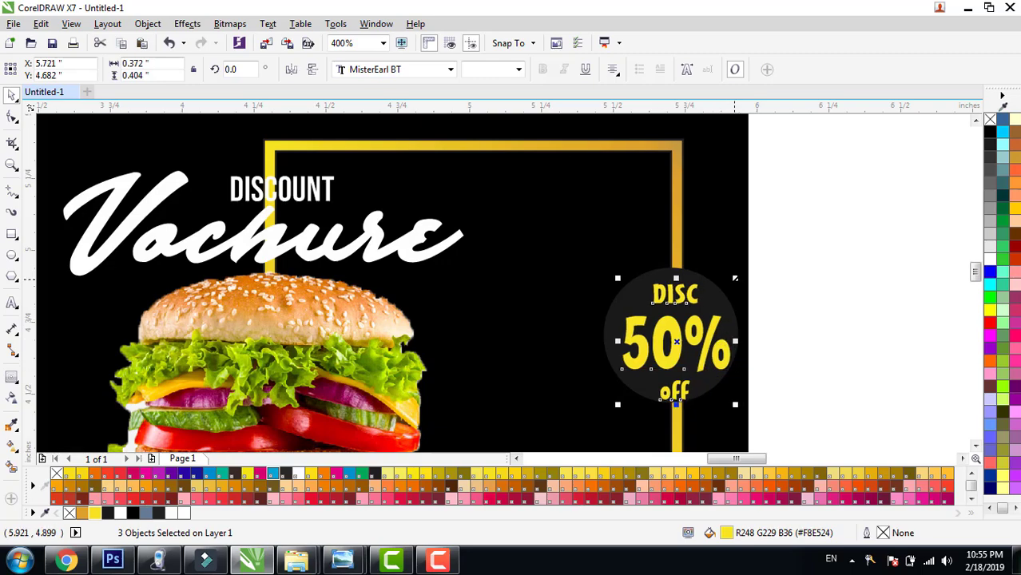
pyautogui.hotkey('ctrl', 'Up')
pyautogui.hotkey('ctrl', 'Up')
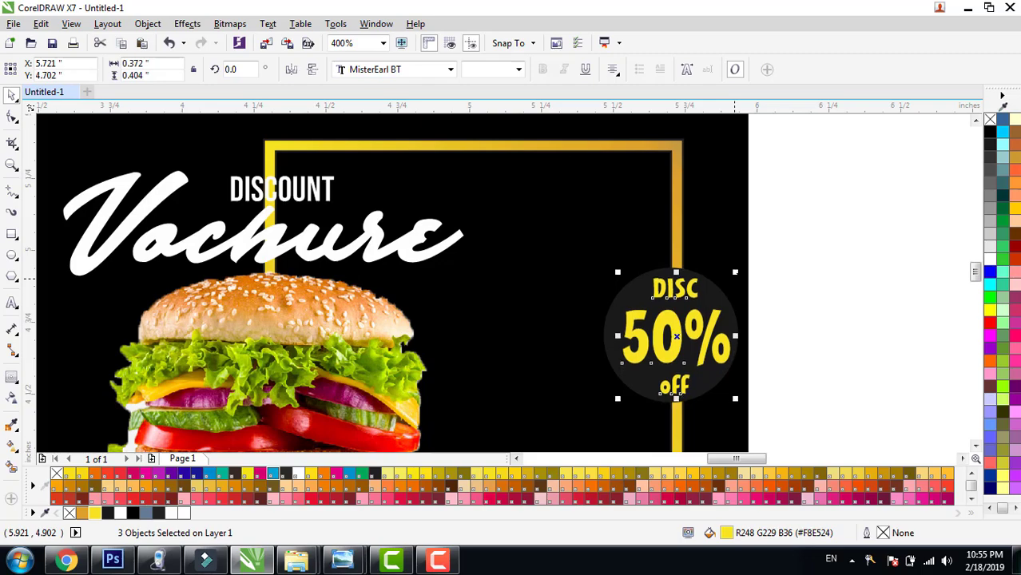
pyautogui.hotkey('ctrl', 'Down')
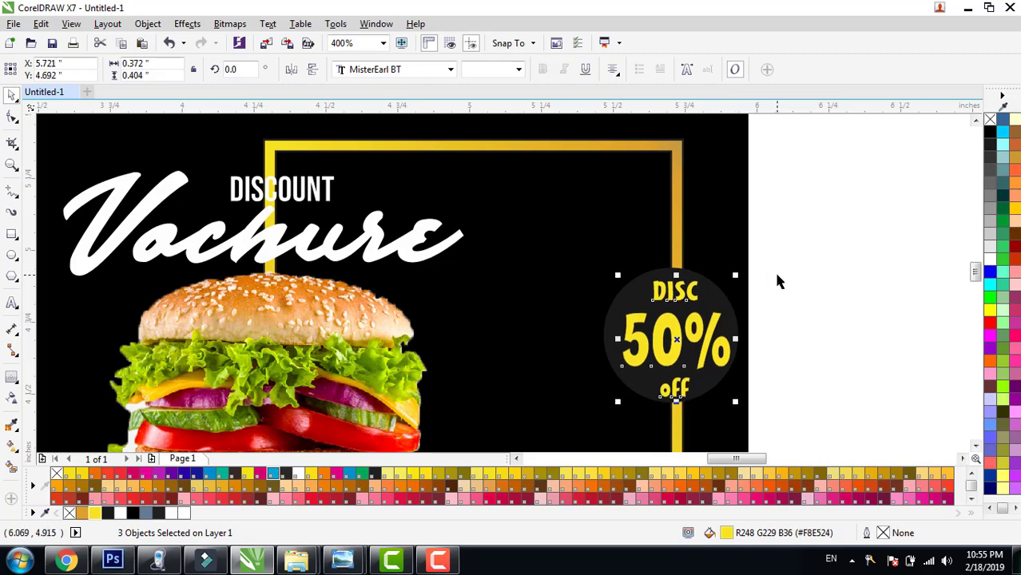
pyautogui.hotkey('ctrl', 'Left')
# Nudge the dark circle and its discount text together 0.02 inches to the right.
pyautogui.moveTo(787, 266); pyautogui.dragTo(580, 409)
pyautogui.hotkey('ctrl', 'Right')
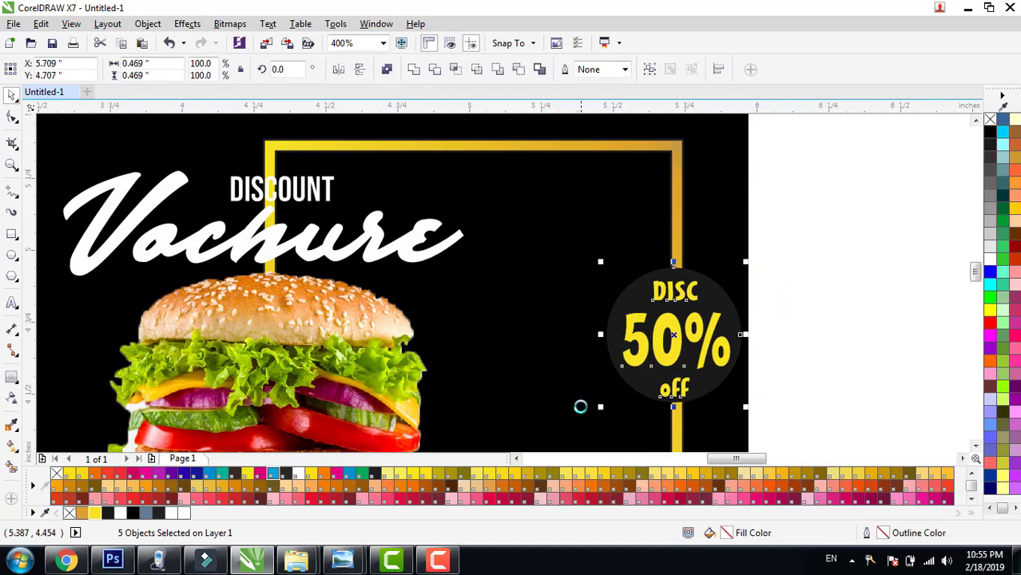
pyautogui.hotkey('ctrl', 'Right')
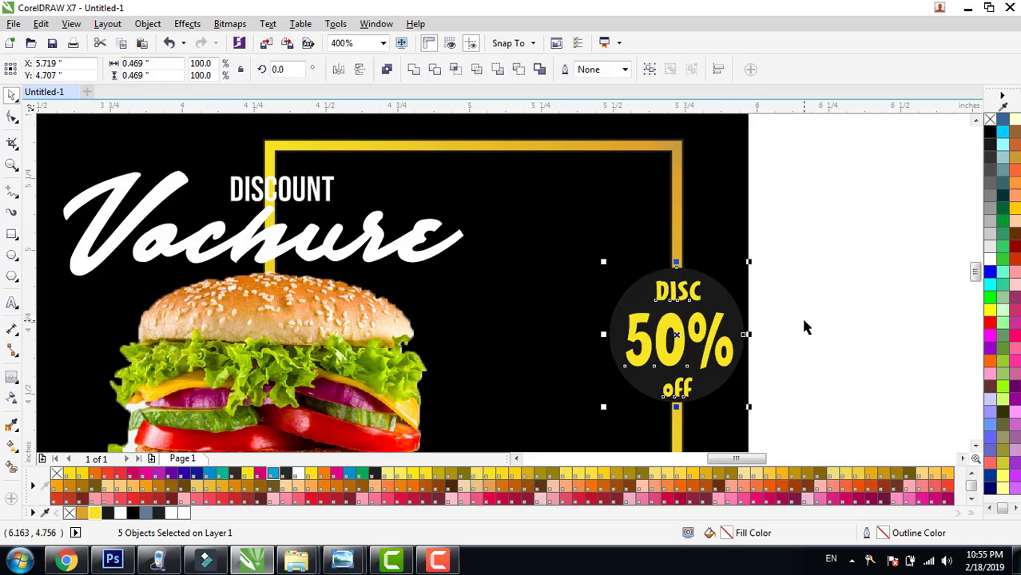
# Place a white copy of the RESTAURANT text on the card's left half, beside the burger.
pyautogui.scroll(-1, 801, 316)
pyautogui.scroll(-1, 801, 316)
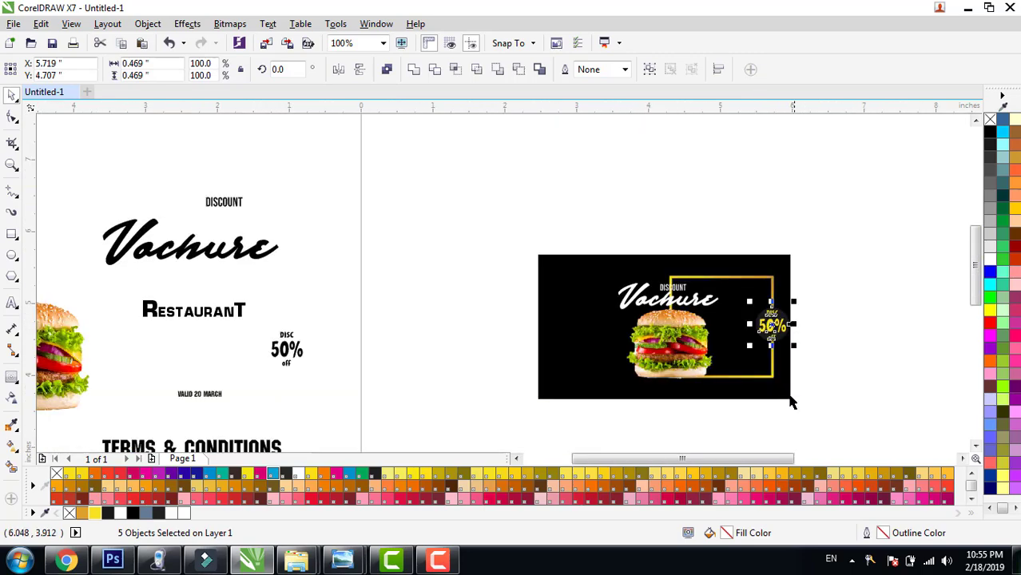
pyautogui.moveTo(736, 459); pyautogui.dragTo(740, 459)
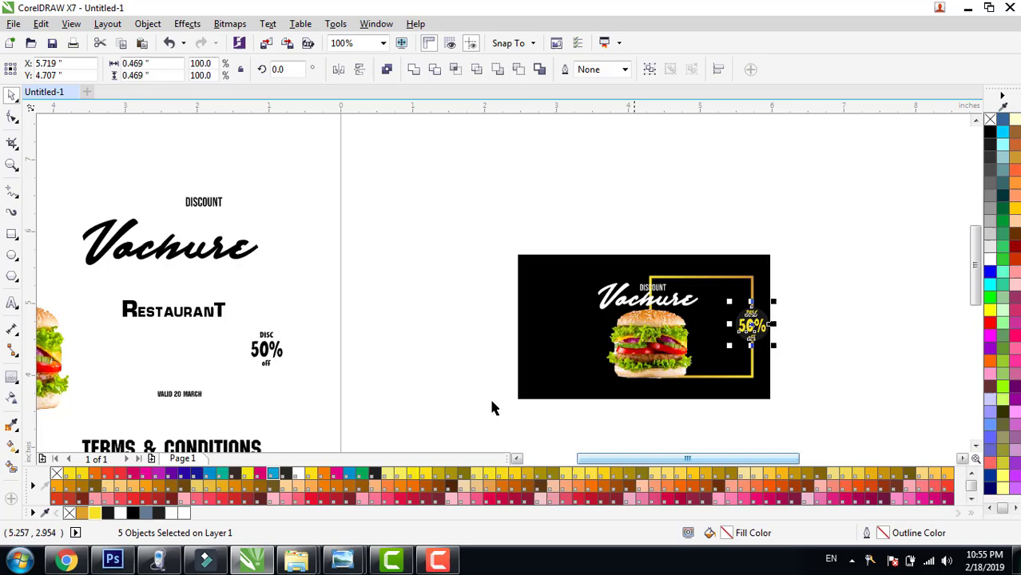
pyautogui.click(442, 365)
pyautogui.moveTo(99, 285); pyautogui.dragTo(230, 336)
pyautogui.moveTo(176, 313); pyautogui.dragTo(570, 335)
pyautogui.scroll(1, 612, 336)
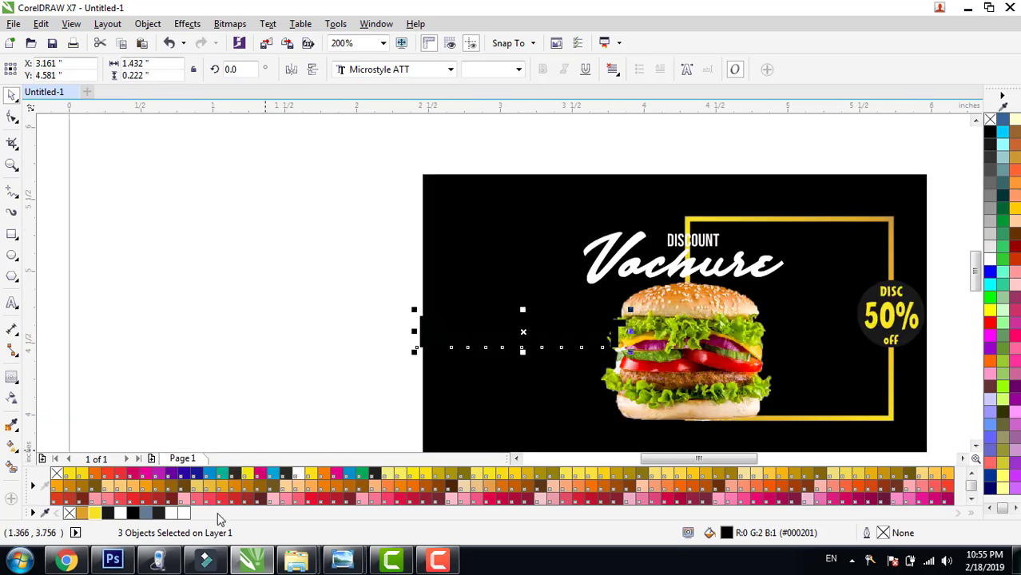
pyautogui.click(183, 513)
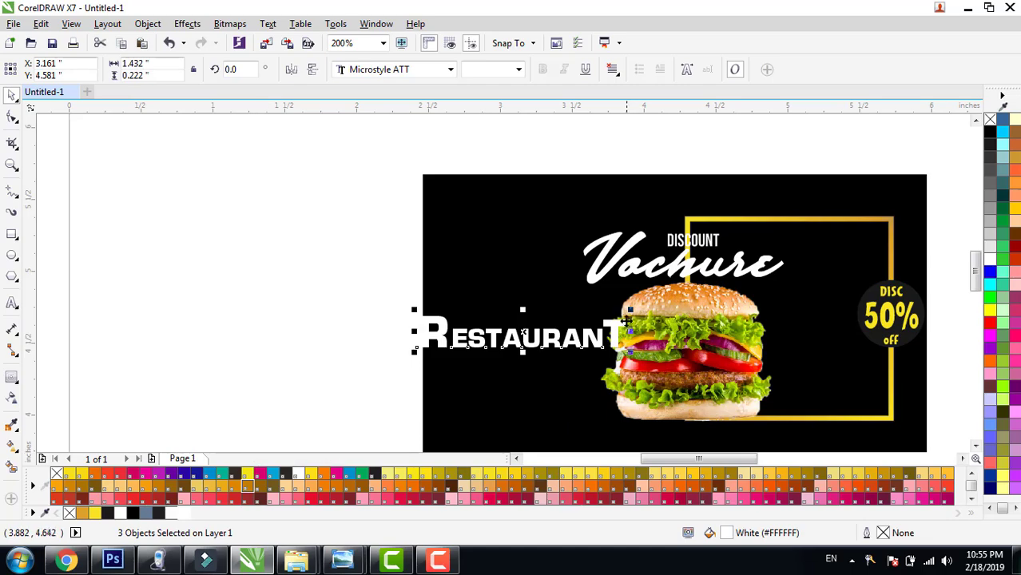
# Scale the white RESTAURANT text to about 1.04 by 0.16 inches and nudge it 0.05 inches left.
pyautogui.moveTo(631, 310); pyautogui.dragTo(603, 314)
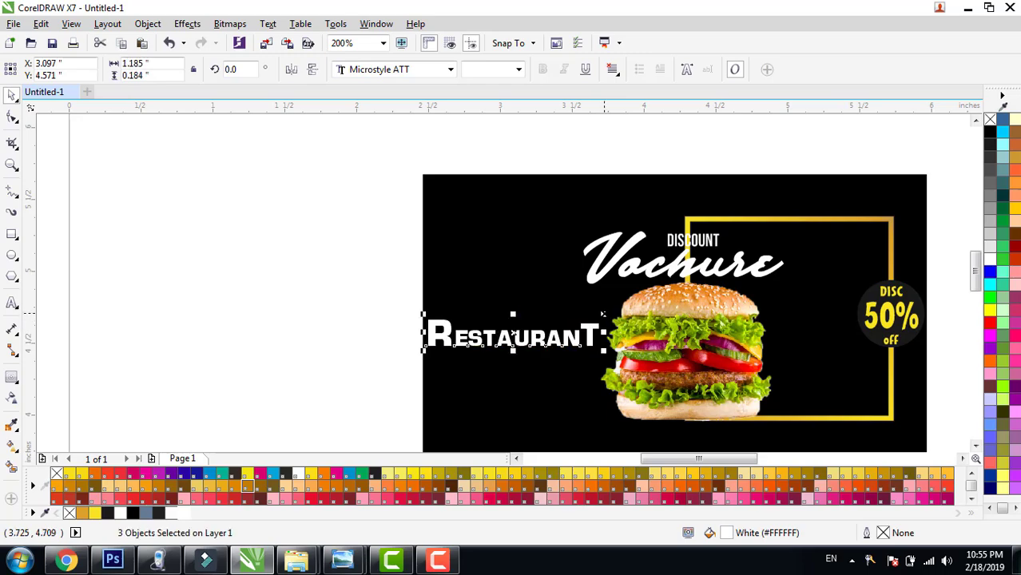
pyautogui.scroll(1, 603, 314)
pyautogui.moveTo(598, 321); pyautogui.dragTo(577, 325)
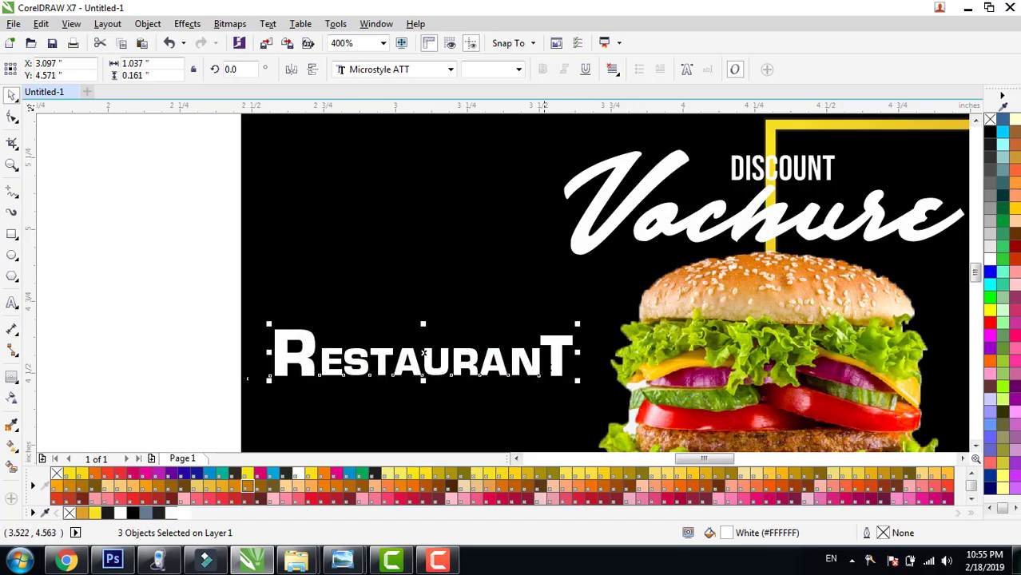
pyautogui.press('Left')
pyautogui.press('Left')
pyautogui.press('Left')
pyautogui.press('Left')
pyautogui.press('Left')
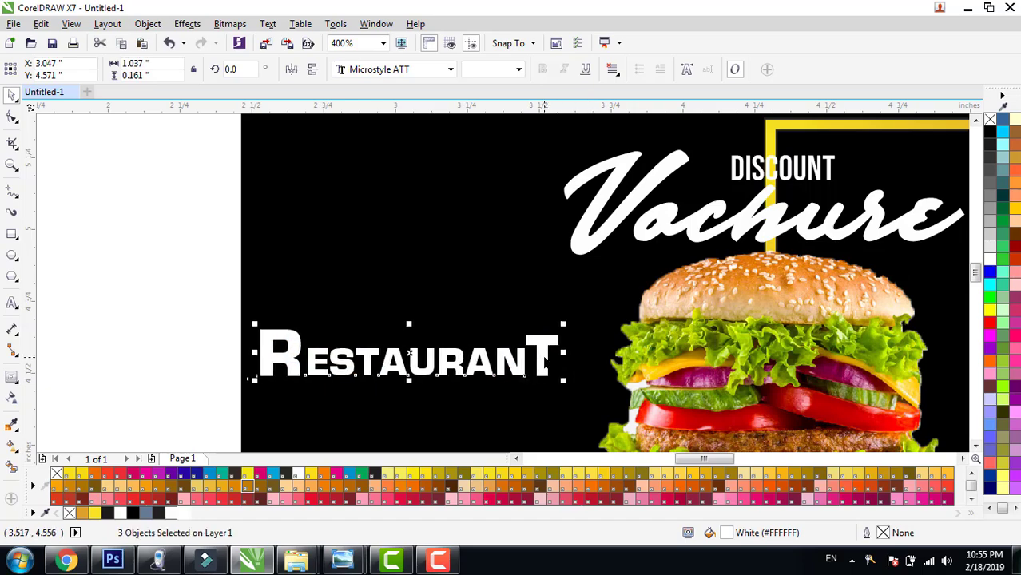
# Draw a straight horizontal line about 0.74 inches long above the small letters of RESTAURANT, between the R and the final T.
pyautogui.scroll(-1, 409, 353)
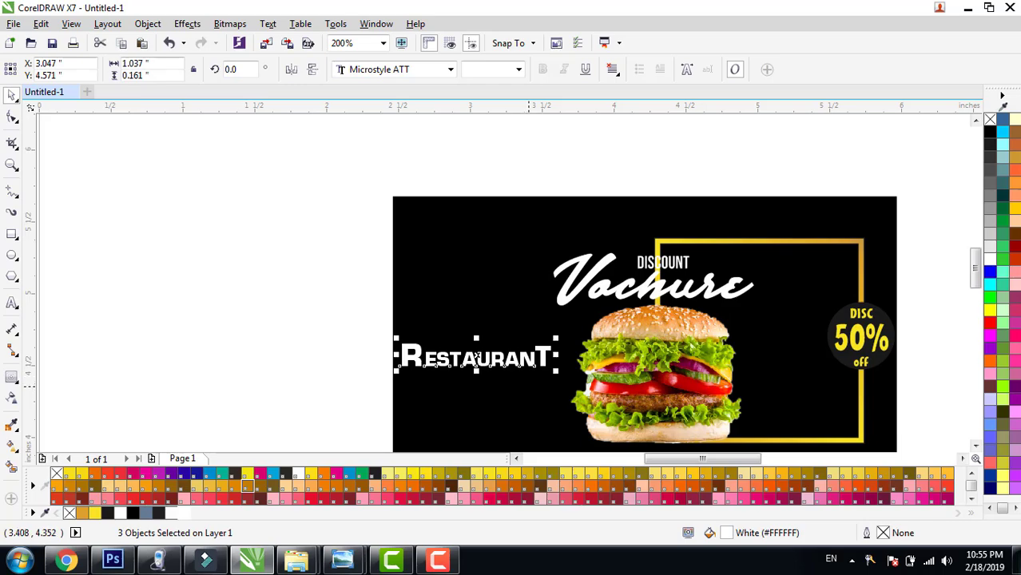
pyautogui.scroll(-1, 967, 264)
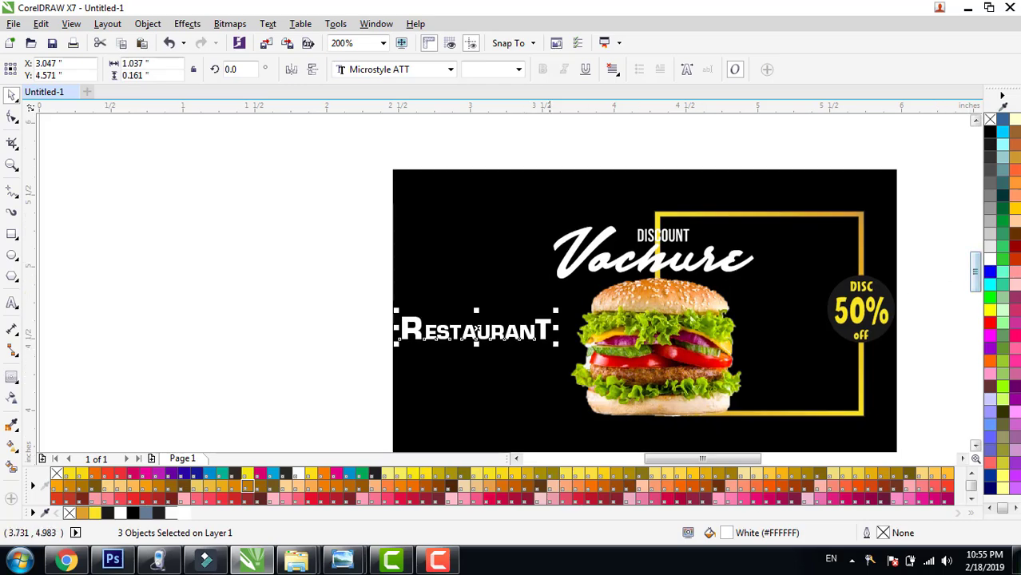
pyautogui.scroll(-3, 961, 263)
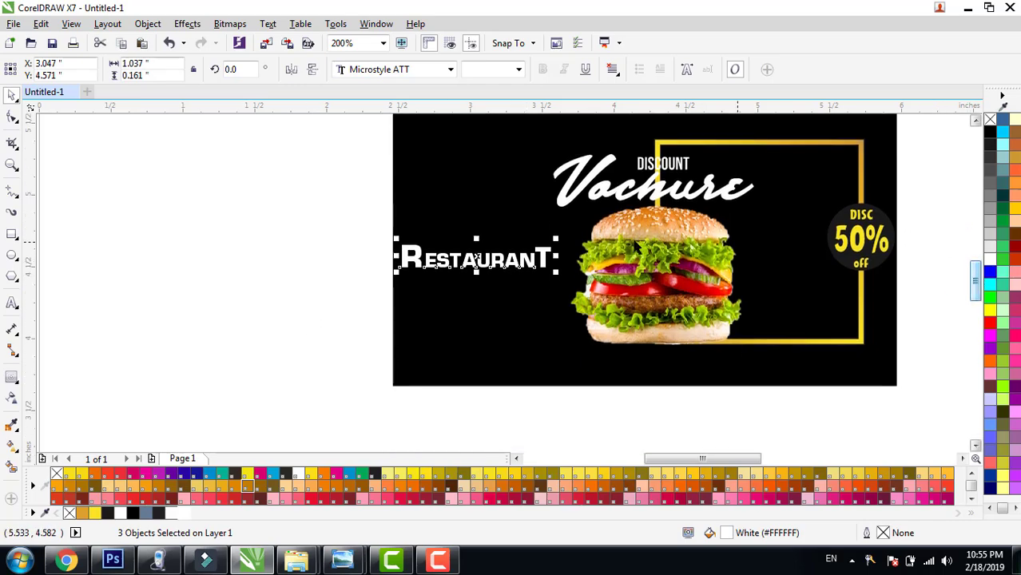
pyautogui.click(12, 193)
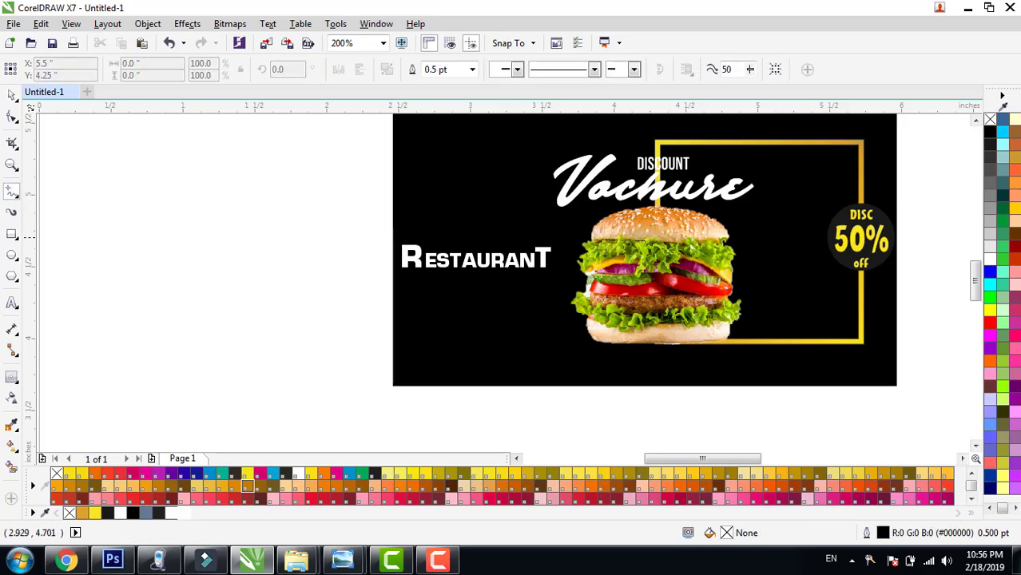
pyautogui.scroll(1, 475, 238)
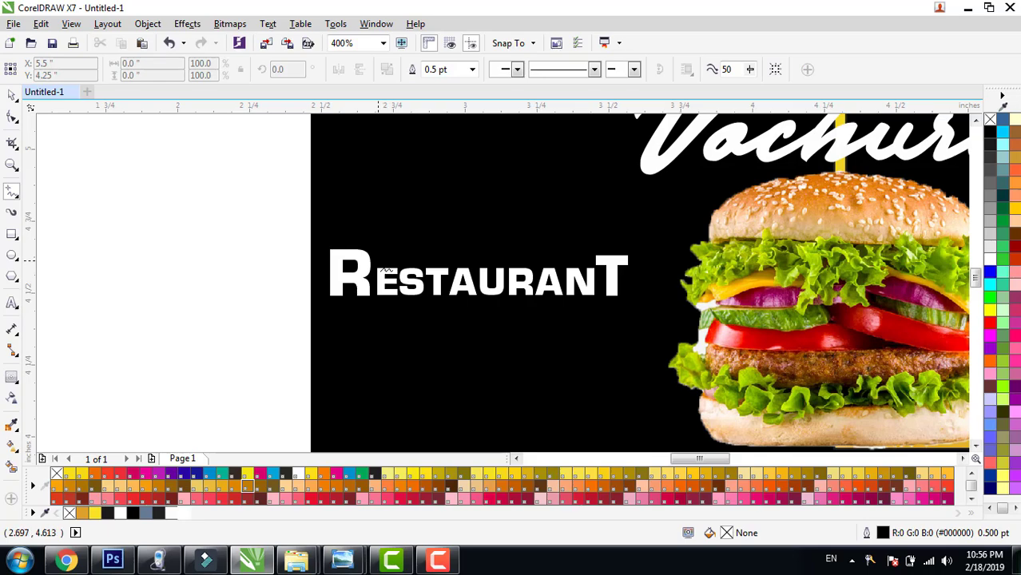
pyautogui.click(379, 260)
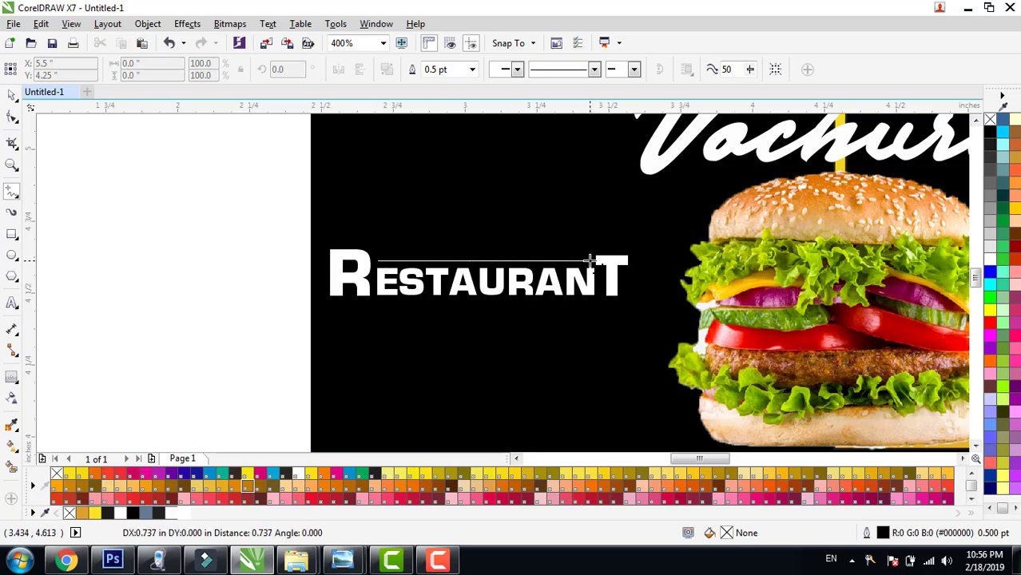
pyautogui.click(590, 260)
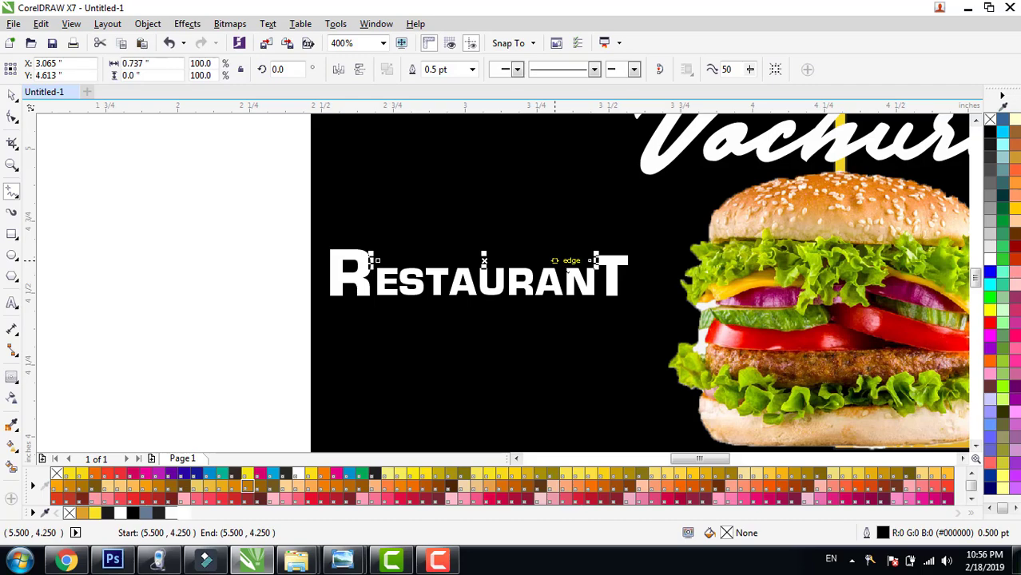
# Give the line a white 1.0 pt outline with rounded corners, drawn behind the fill and scaling with the object.
pyautogui.press('F12')
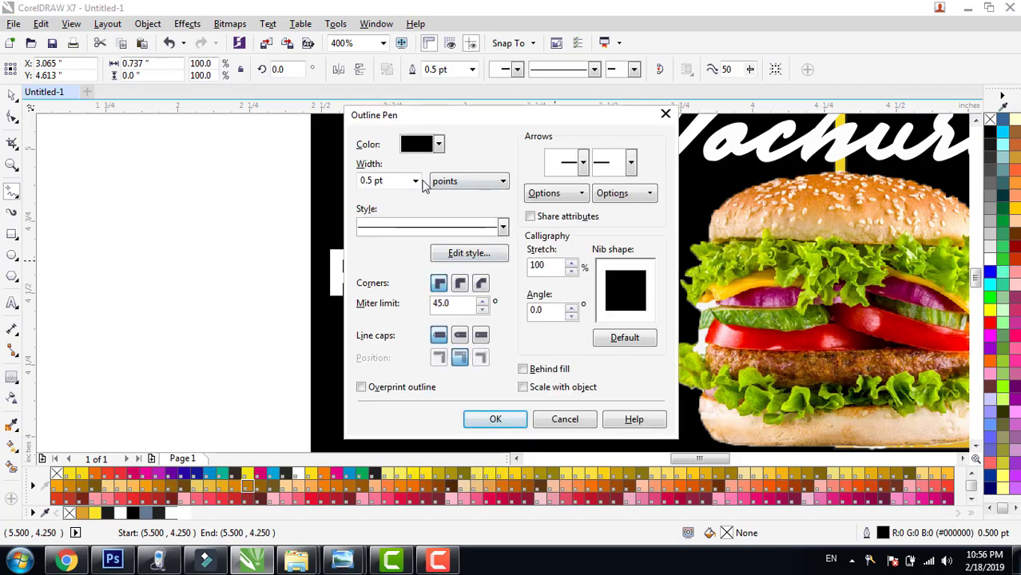
pyautogui.click(416, 181)
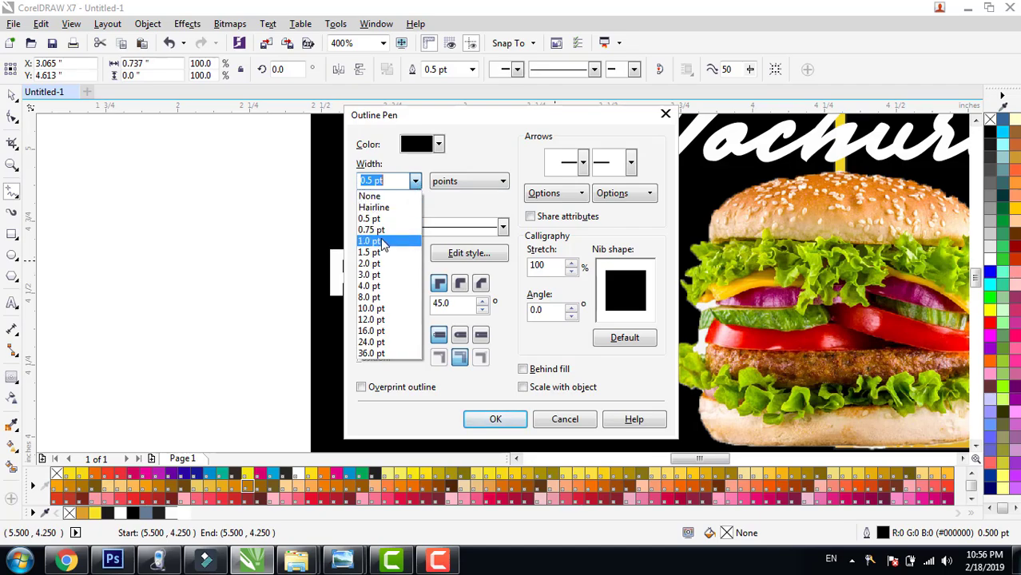
pyautogui.click(384, 241)
pyautogui.click(438, 145)
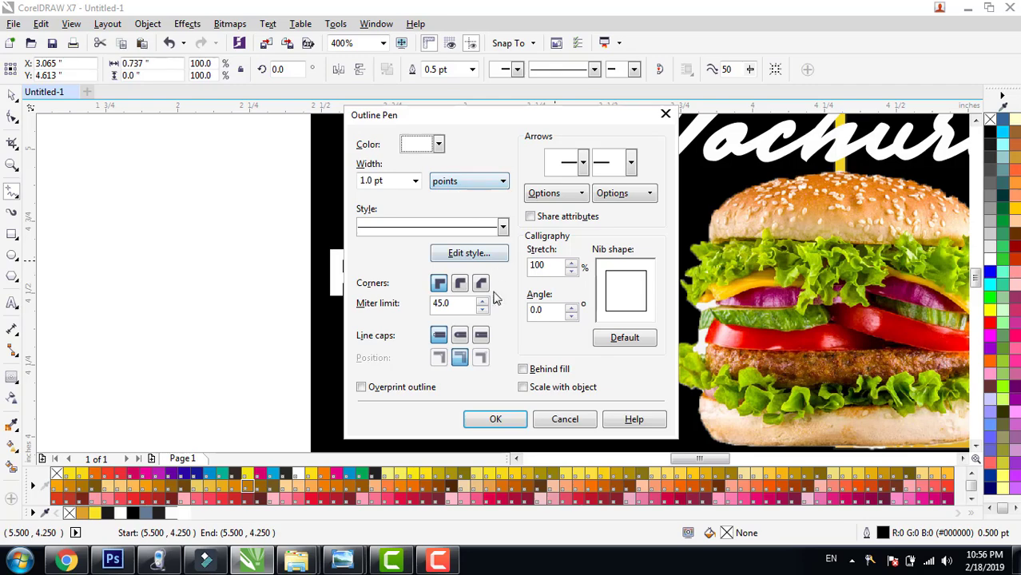
pyautogui.click(460, 282)
pyautogui.click(525, 370)
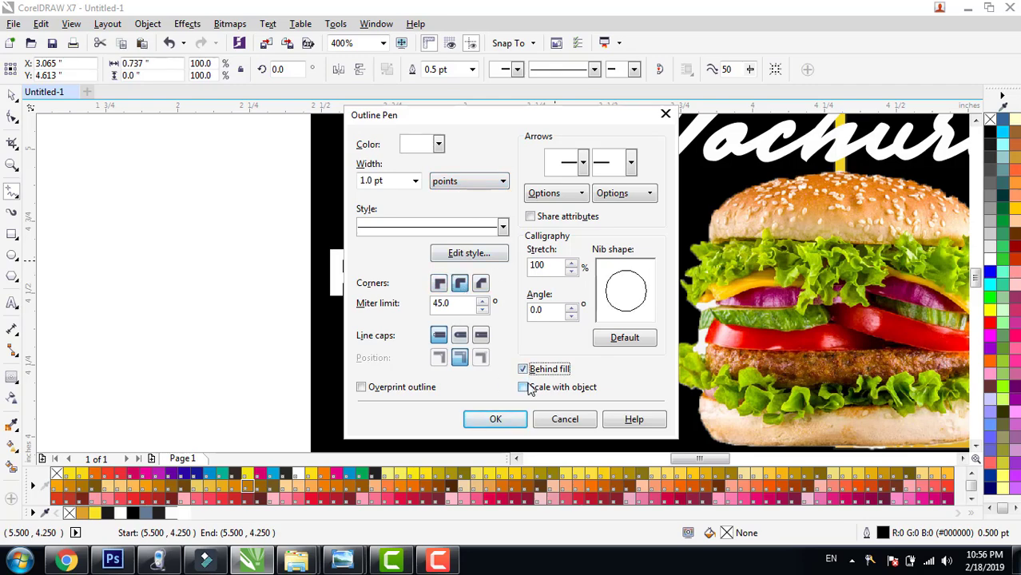
pyautogui.click(523, 387)
pyautogui.click(495, 419)
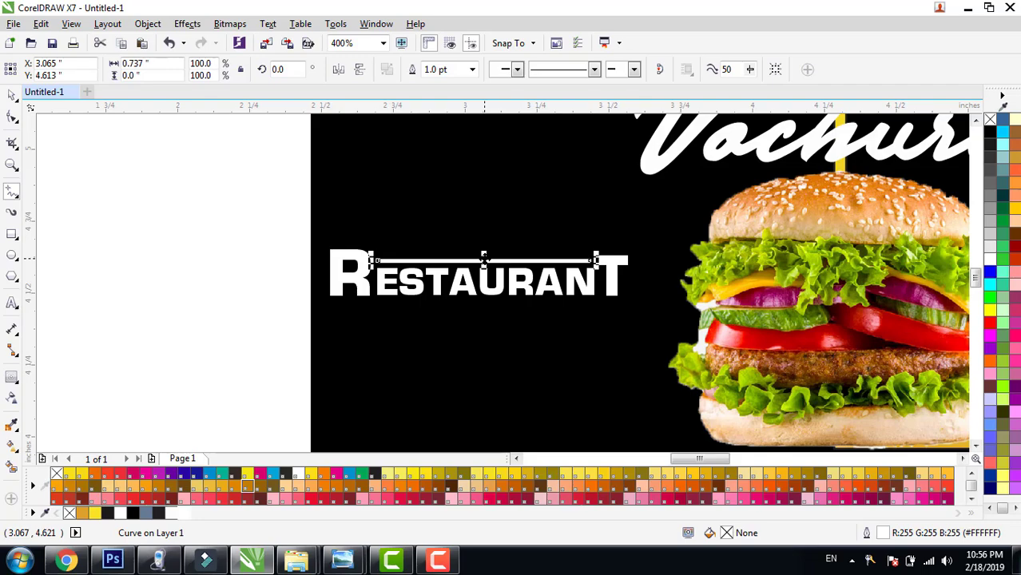
# Place a copy of the white line just below RESTAURANT and stretch it to about 0.995 inches, spanning the whole word.
pyautogui.moveTo(483, 256); pyautogui.dragTo(475, 304)
pyautogui.moveTo(371, 303); pyautogui.dragTo(331, 303)
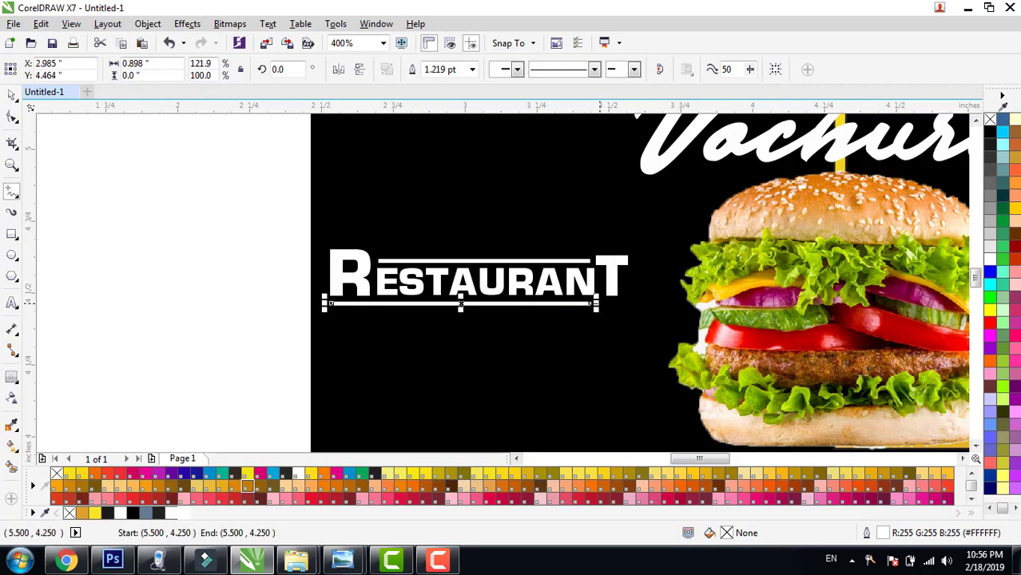
pyautogui.moveTo(590, 304); pyautogui.dragTo(623, 303)
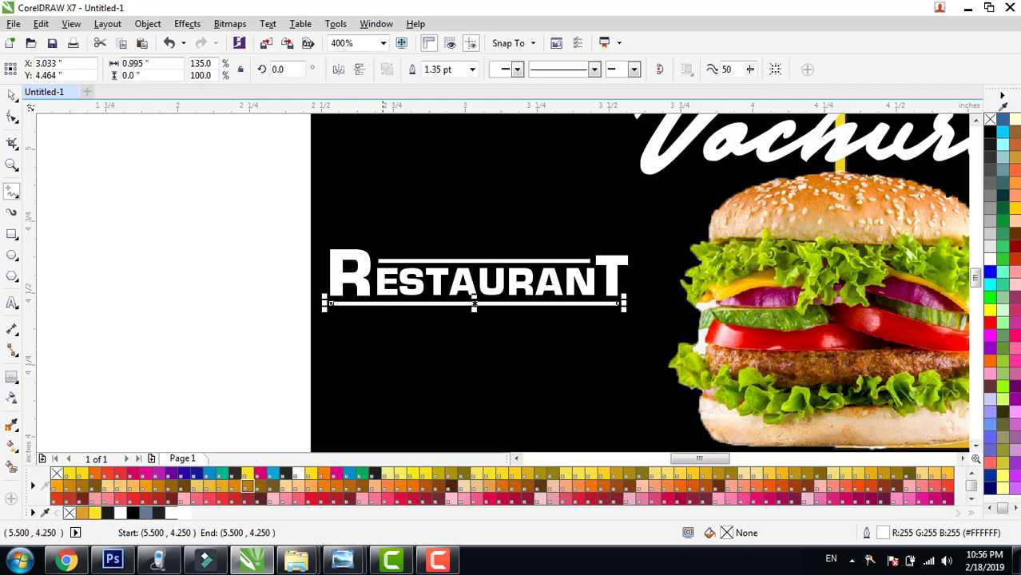
pyautogui.click(382, 343)
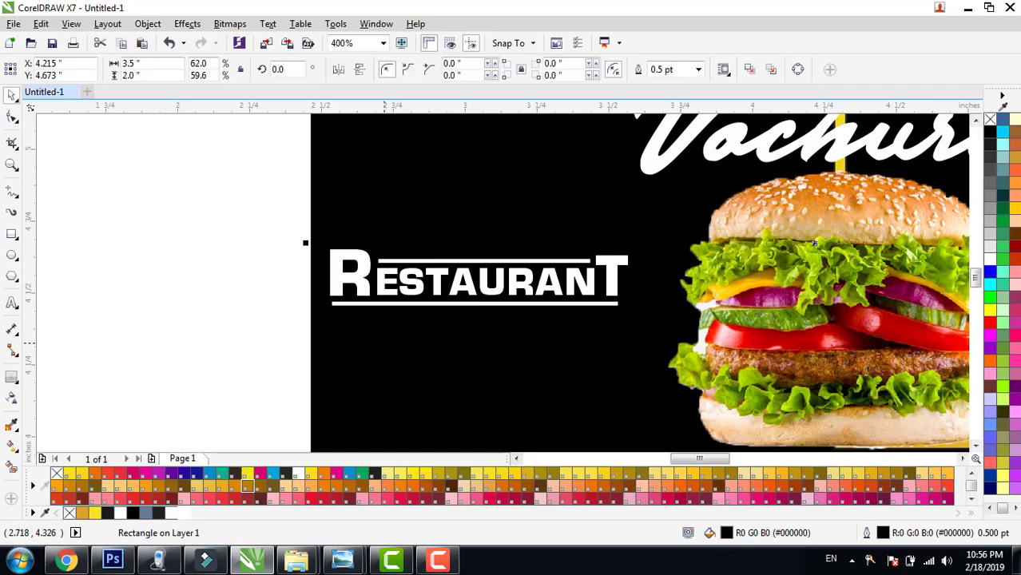
# Place a white copy of the VALID 20 MARCH text just below the gold frame's bottom edge, at its right end.
pyautogui.scroll(-1, 397, 335)
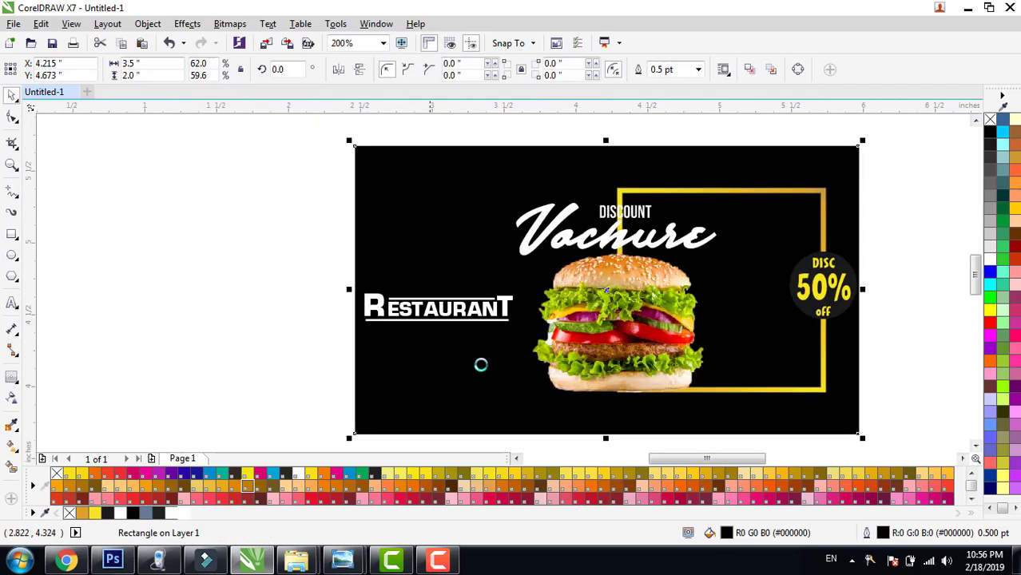
pyautogui.scroll(-1, 479, 361)
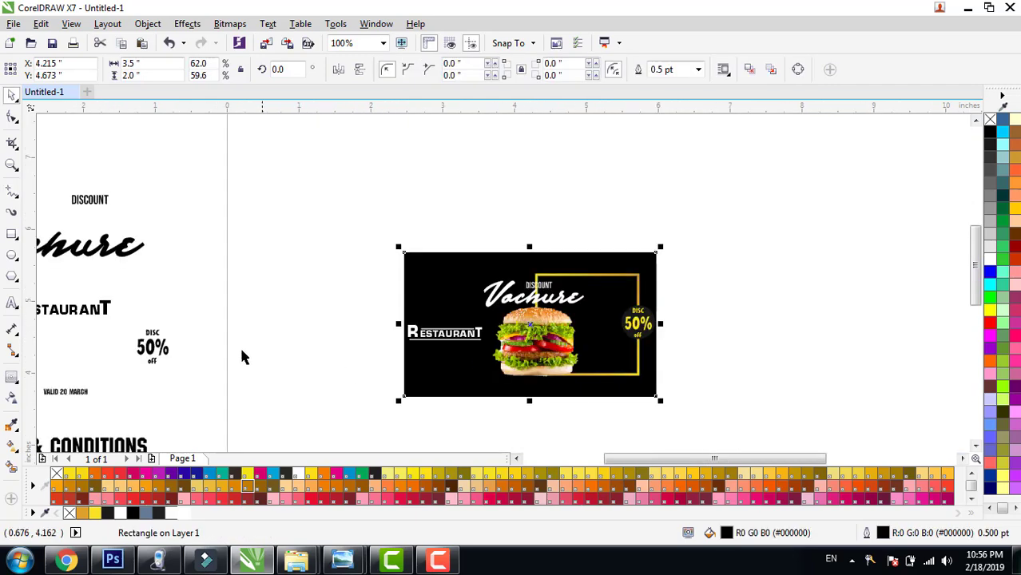
pyautogui.click(69, 395)
pyautogui.moveTo(65, 392); pyautogui.dragTo(620, 382)
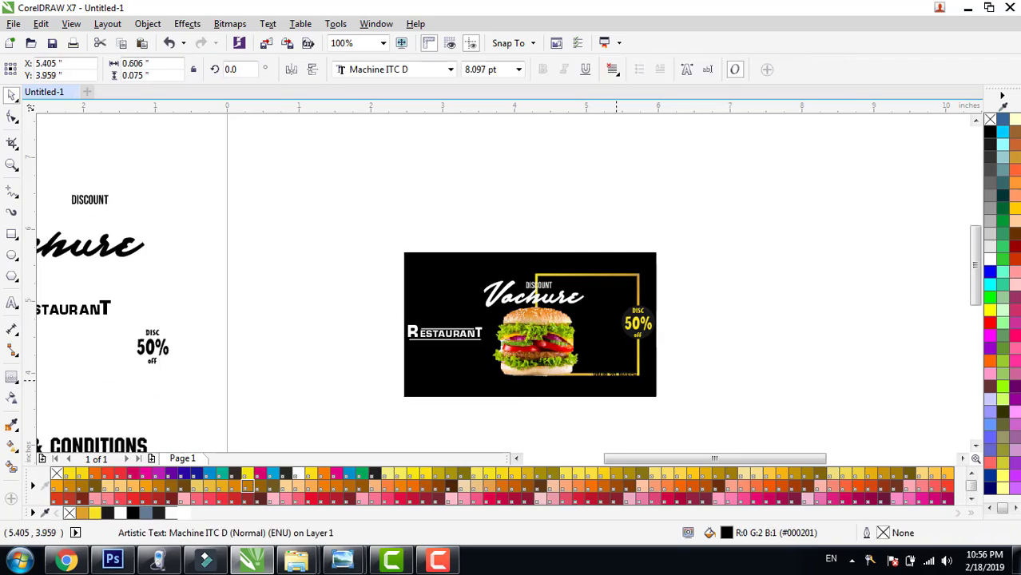
pyautogui.click(170, 512)
pyautogui.scroll(2, 648, 442)
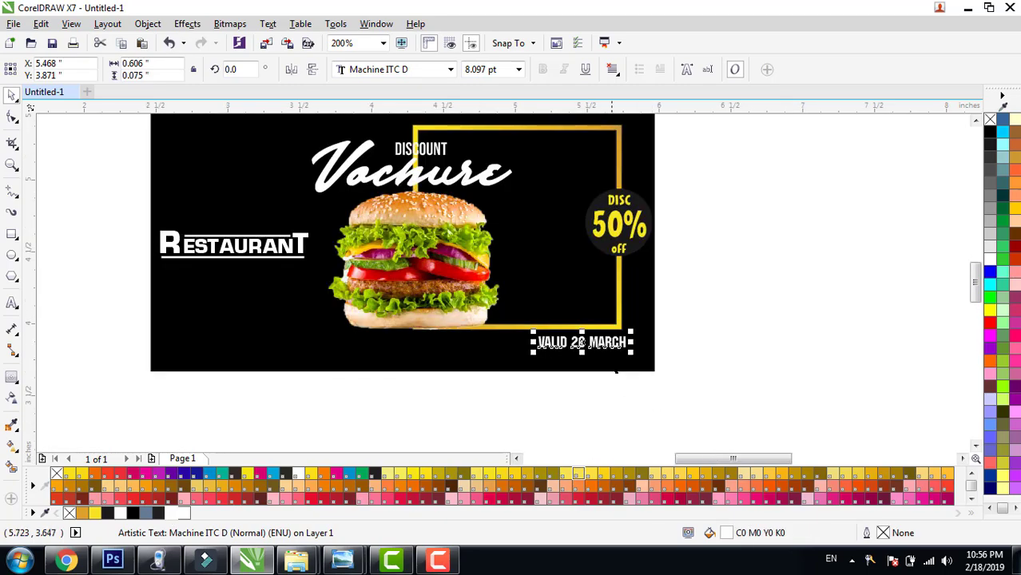
pyautogui.scroll(2, 615, 369)
pyautogui.moveTo(553, 331); pyautogui.dragTo(544, 329)
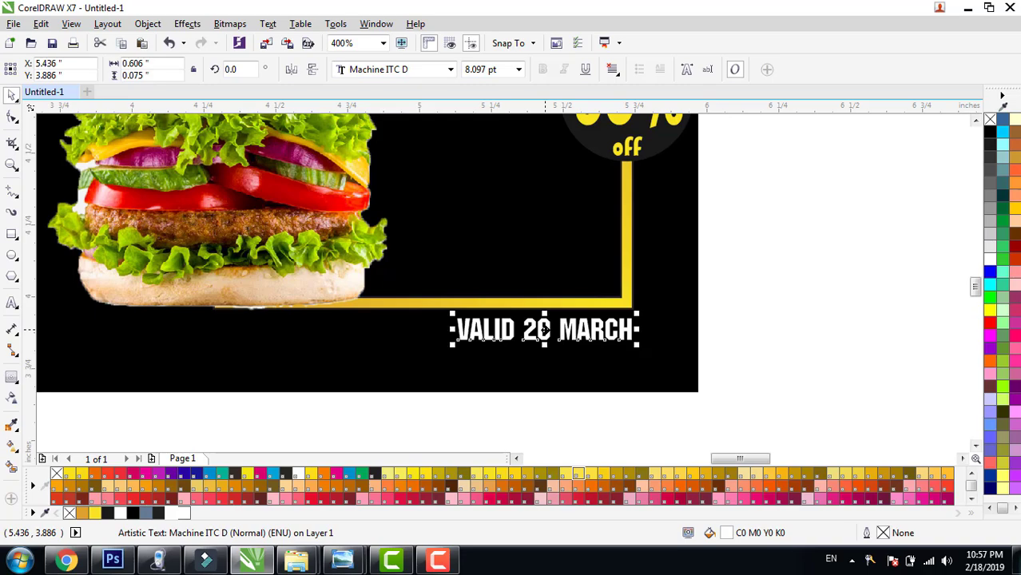
# Duplicate the complete voucher card straight below the original, leaving a narrow gap between the two.
pyautogui.scroll(-2, 544, 329)
pyautogui.scroll(-2, 544, 329)
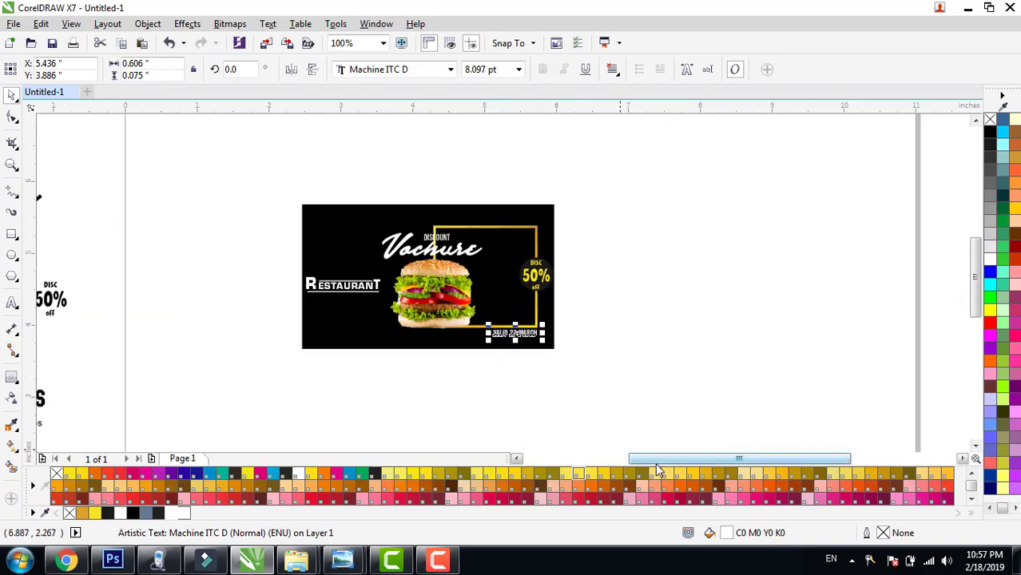
pyautogui.moveTo(643, 461); pyautogui.dragTo(622, 465)
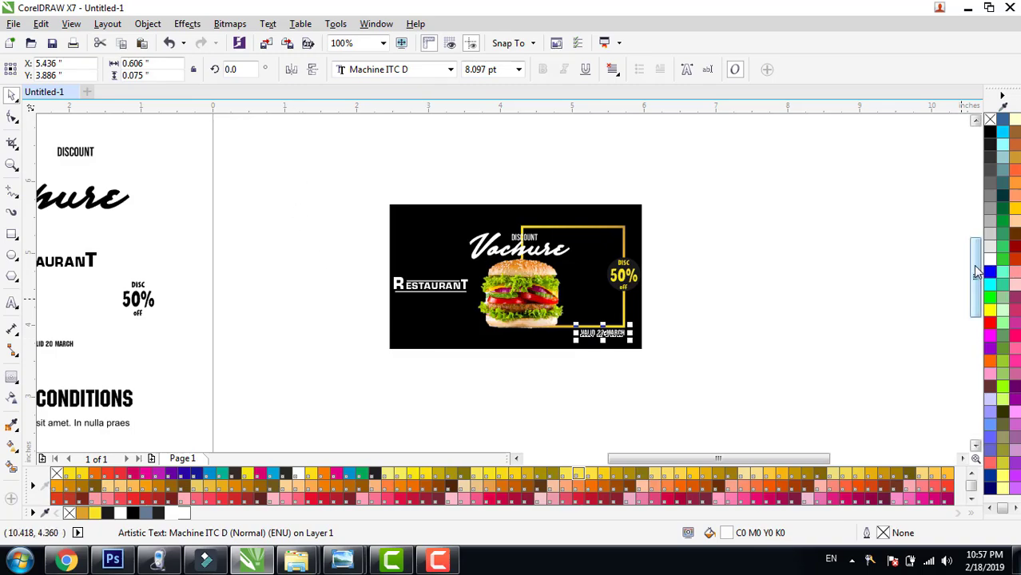
pyautogui.moveTo(974, 270); pyautogui.dragTo(974, 277)
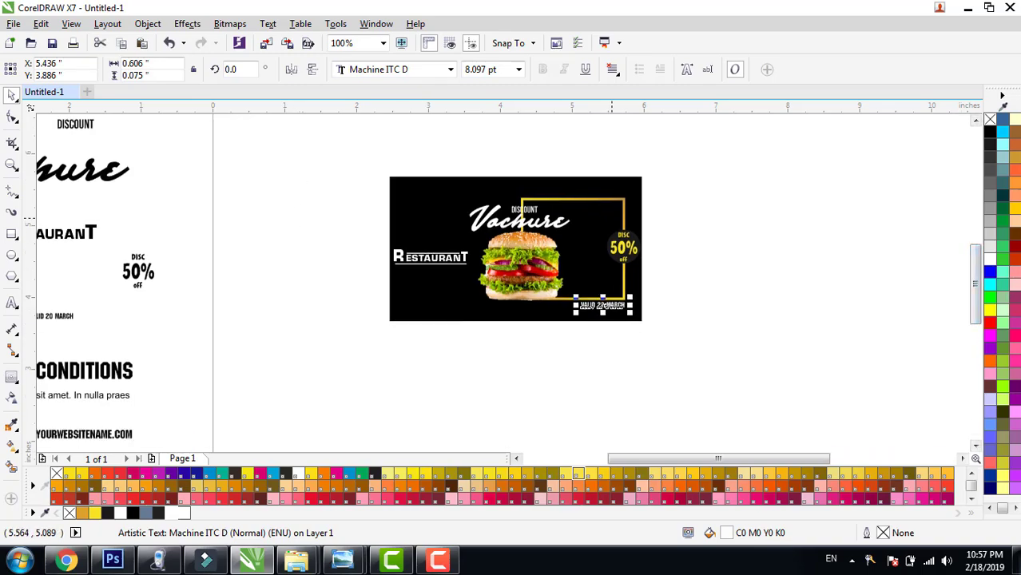
pyautogui.moveTo(354, 144); pyautogui.dragTo(647, 340)
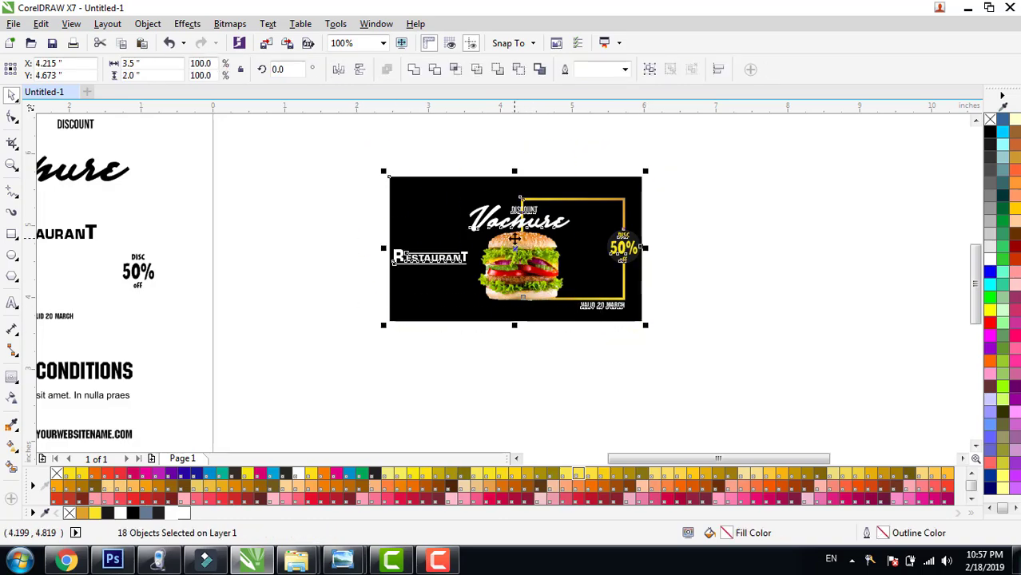
pyautogui.moveTo(514, 242); pyautogui.dragTo(504, 401)
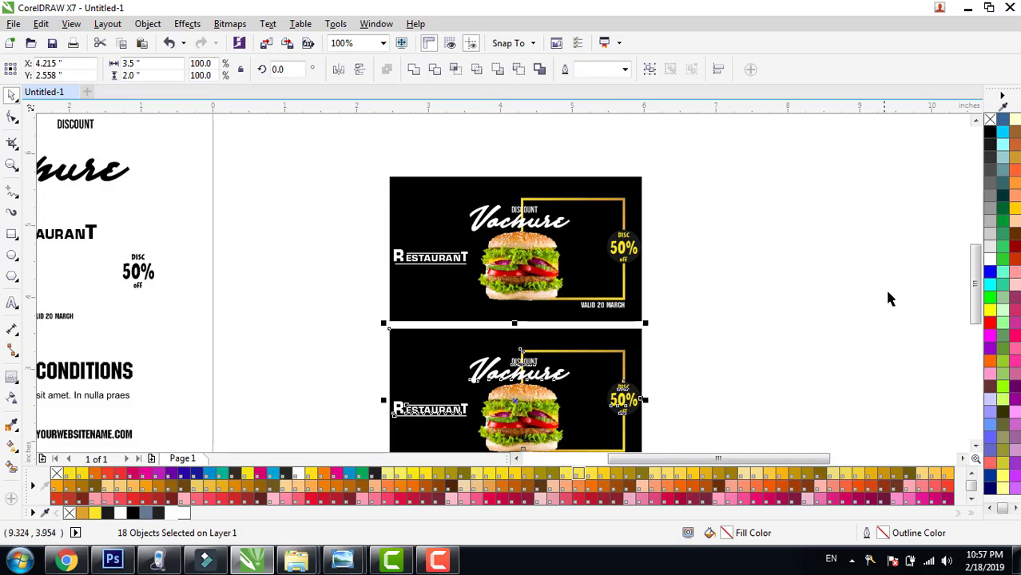
# Delete all artwork and text from the lower card, keeping its background rectangle, and fill that rectangle white.
pyautogui.moveTo(969, 267); pyautogui.dragTo(964, 302)
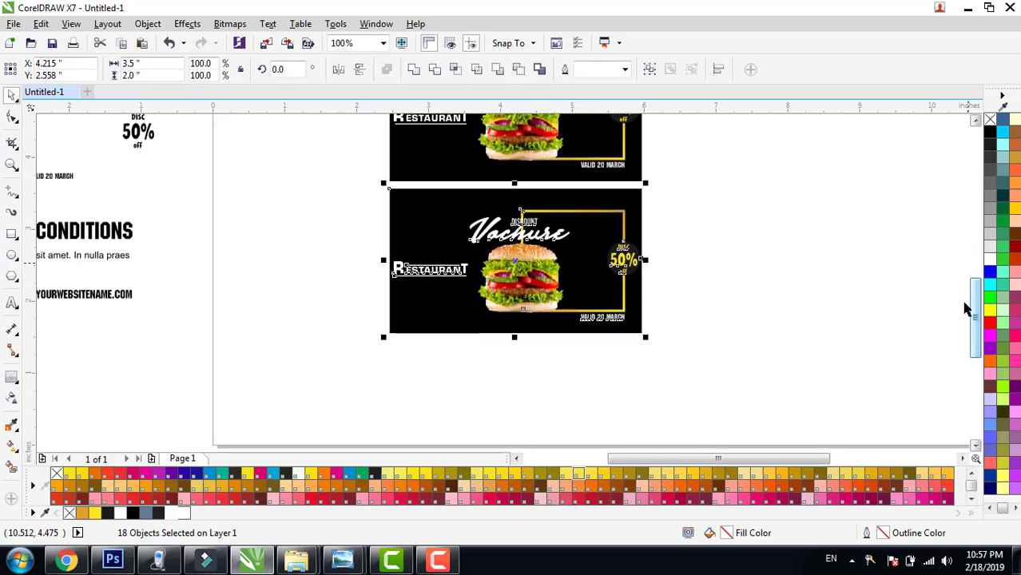
pyautogui.click(369, 200)
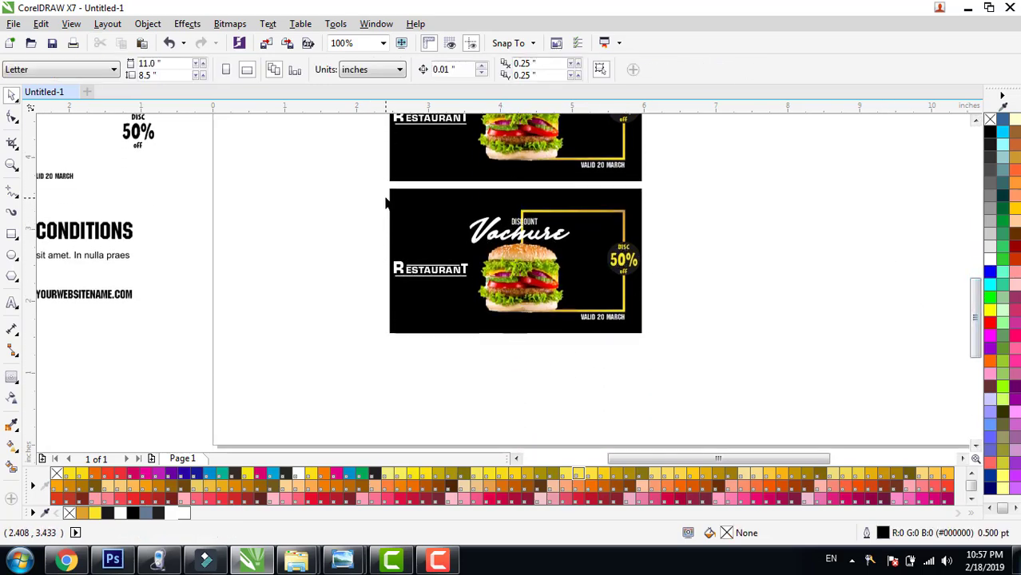
pyautogui.moveTo(386, 198); pyautogui.dragTo(654, 334)
pyautogui.press('Delete')
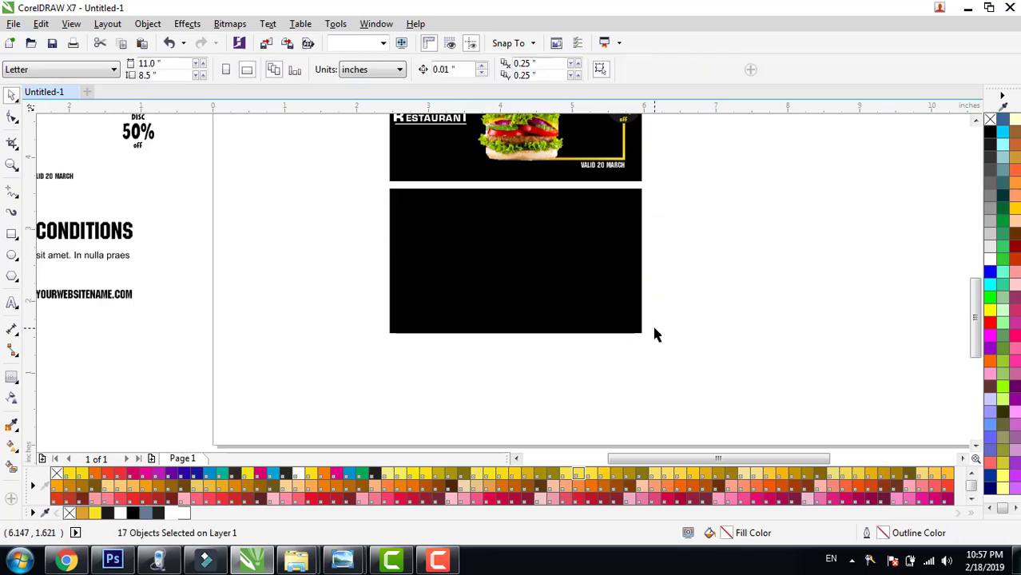
pyautogui.click(627, 316)
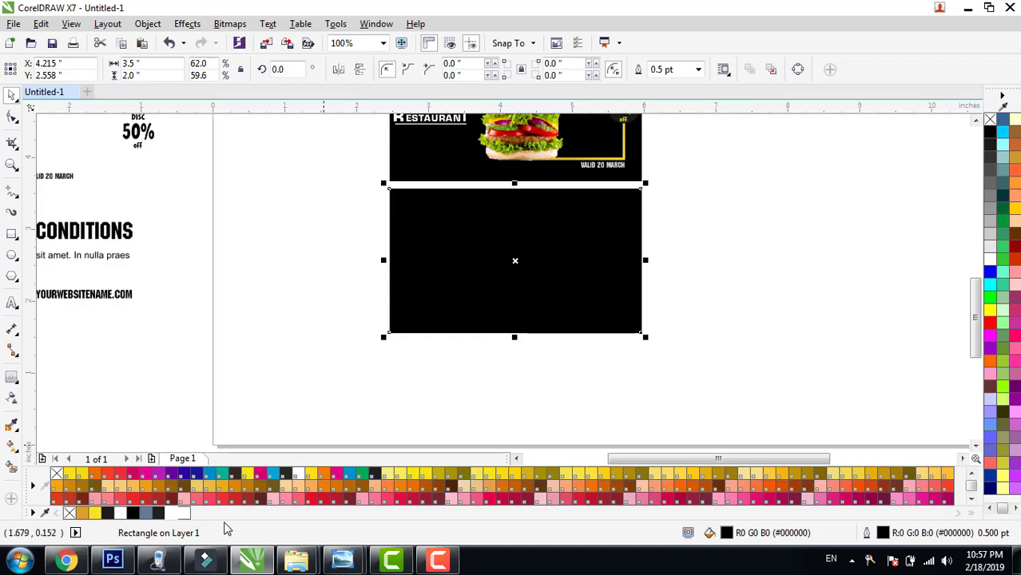
pyautogui.click(184, 513)
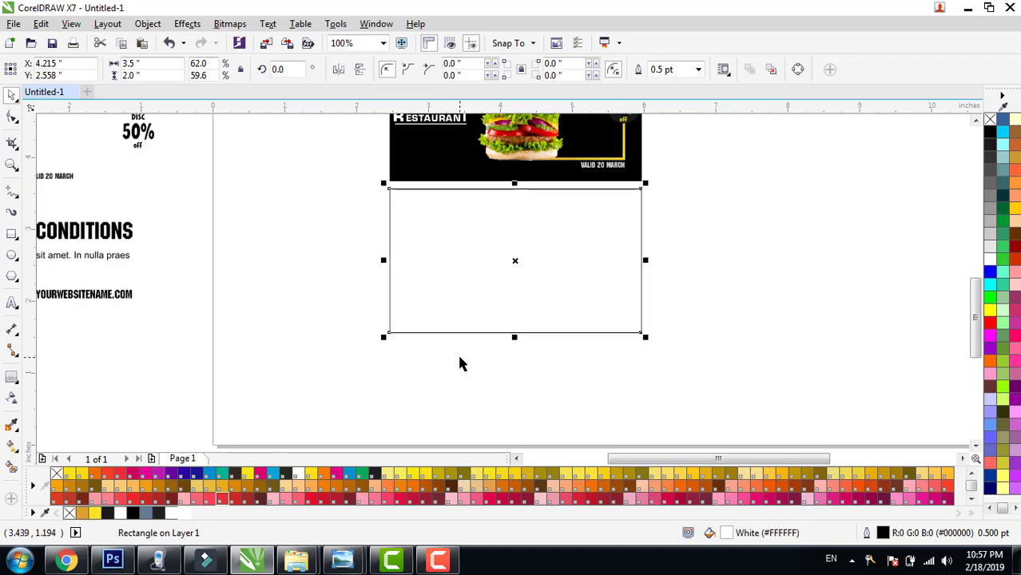
# Add a one-step inside contour with an offset of about 0.146 inches to the white rectangle and break the contour group apart.
pyautogui.click(13, 382)
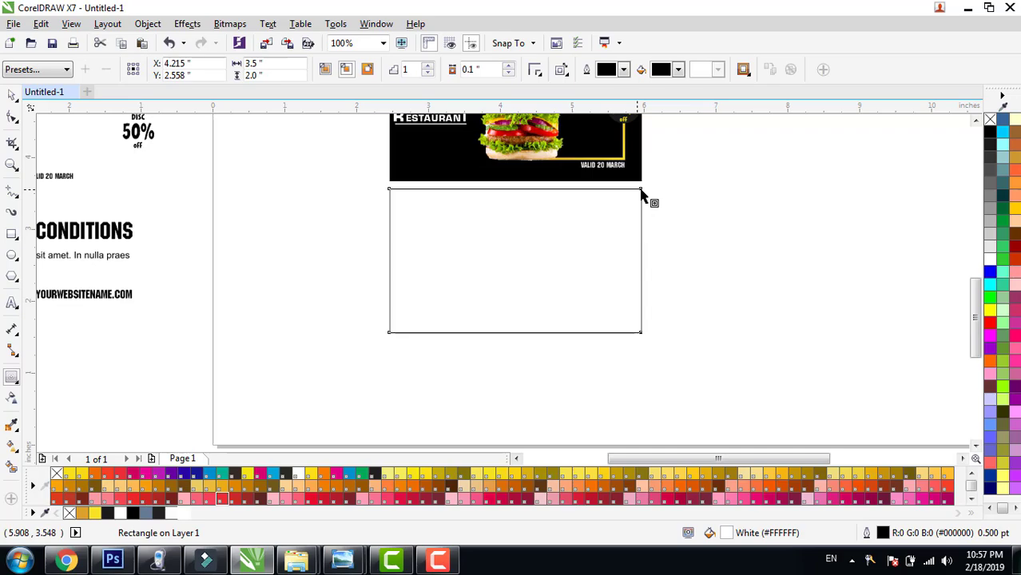
pyautogui.moveTo(640, 197); pyautogui.dragTo(634, 207)
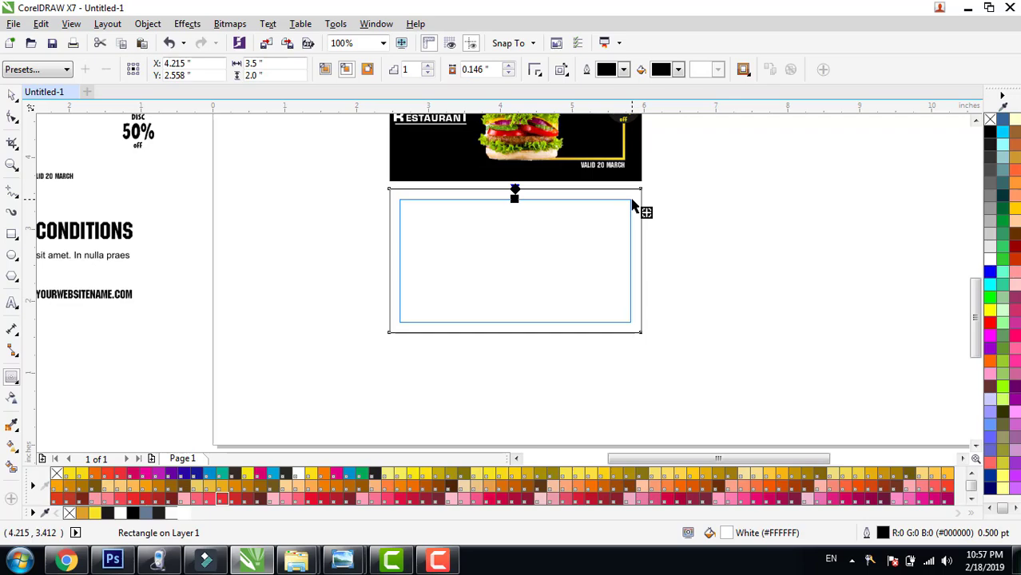
pyautogui.moveTo(633, 206); pyautogui.dragTo(632, 207)
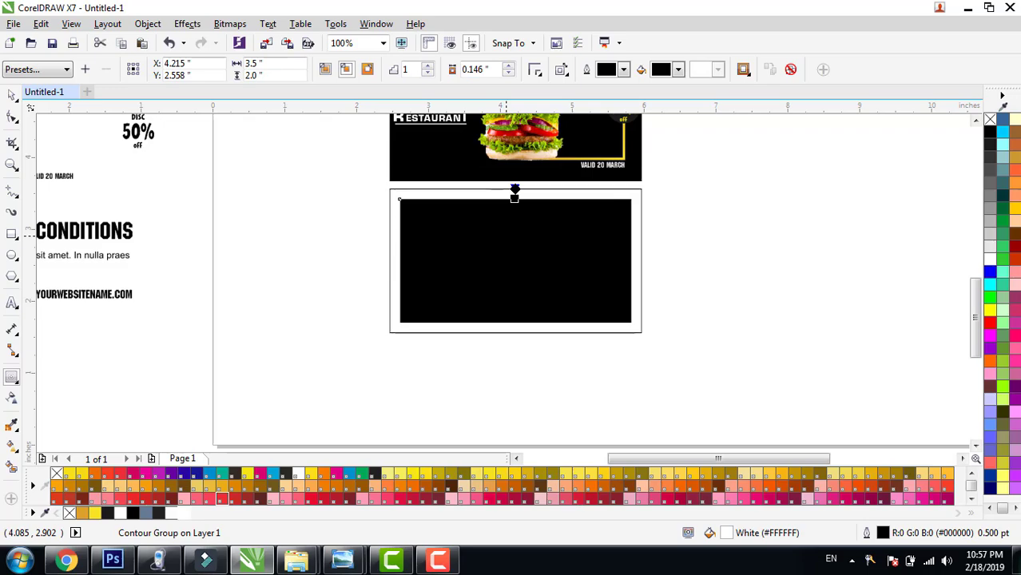
pyautogui.rightClick(507, 238)
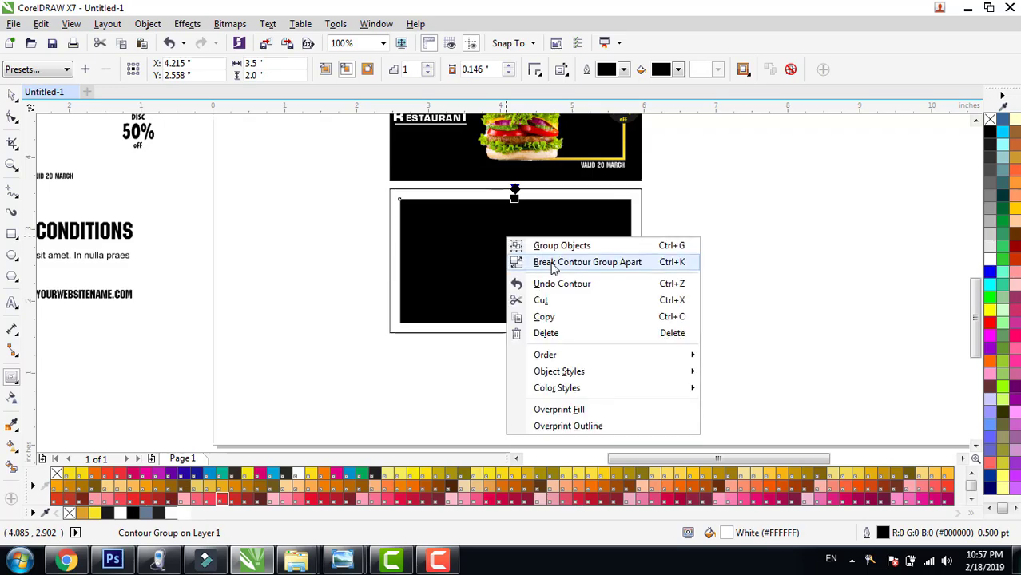
pyautogui.click(553, 264)
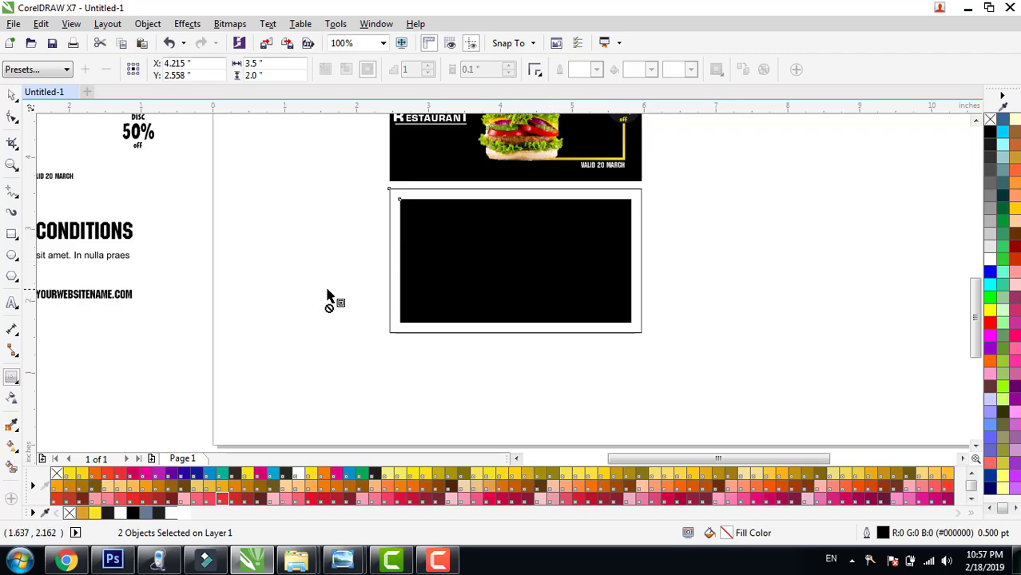
pyautogui.moveTo(326, 297); pyautogui.dragTo(278, 315)
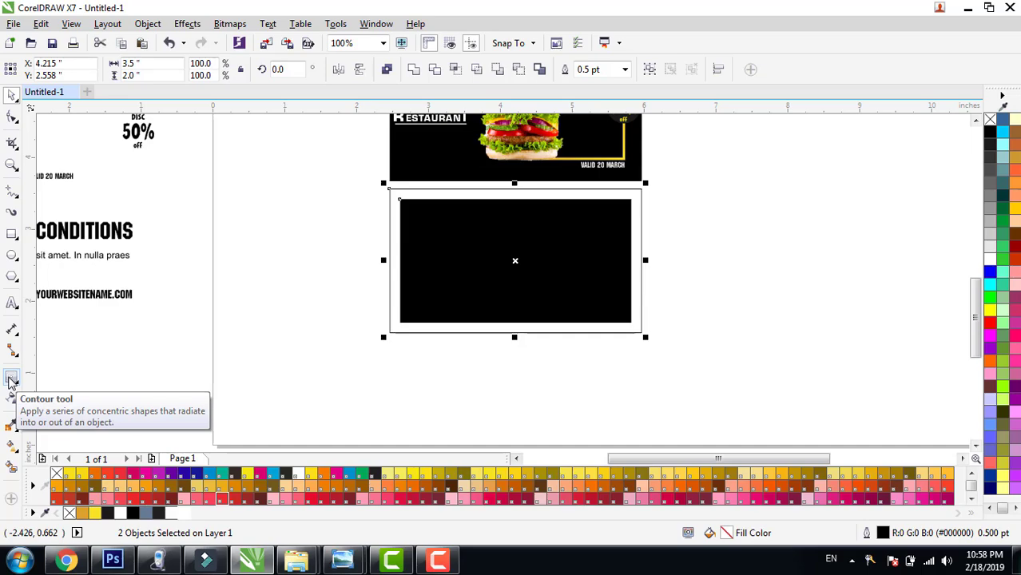
# Add an inside contour offset about 0.083 inches to the inner black rectangle and break the contour group apart.
pyautogui.click(12, 378)
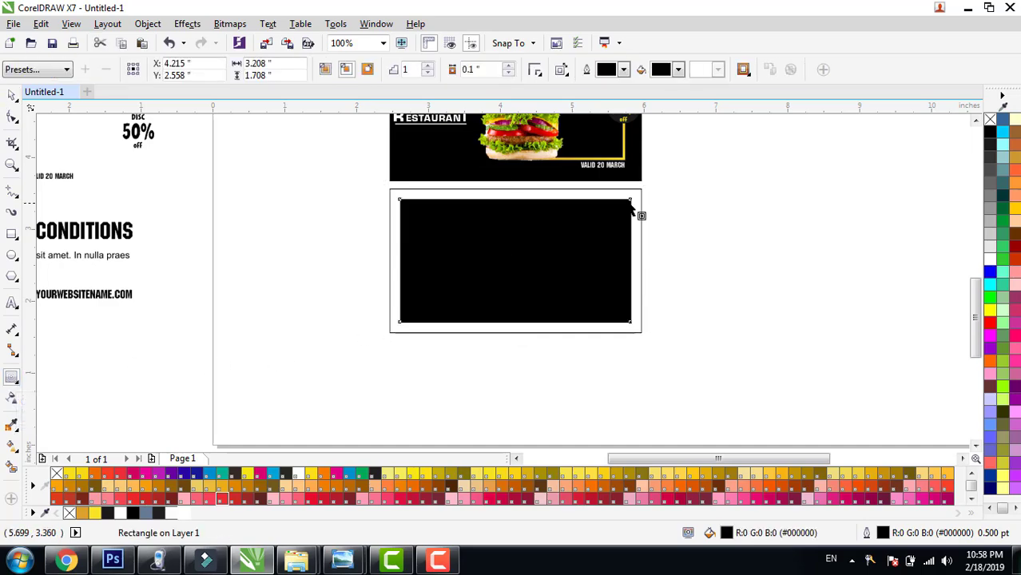
pyautogui.moveTo(631, 205); pyautogui.dragTo(644, 218)
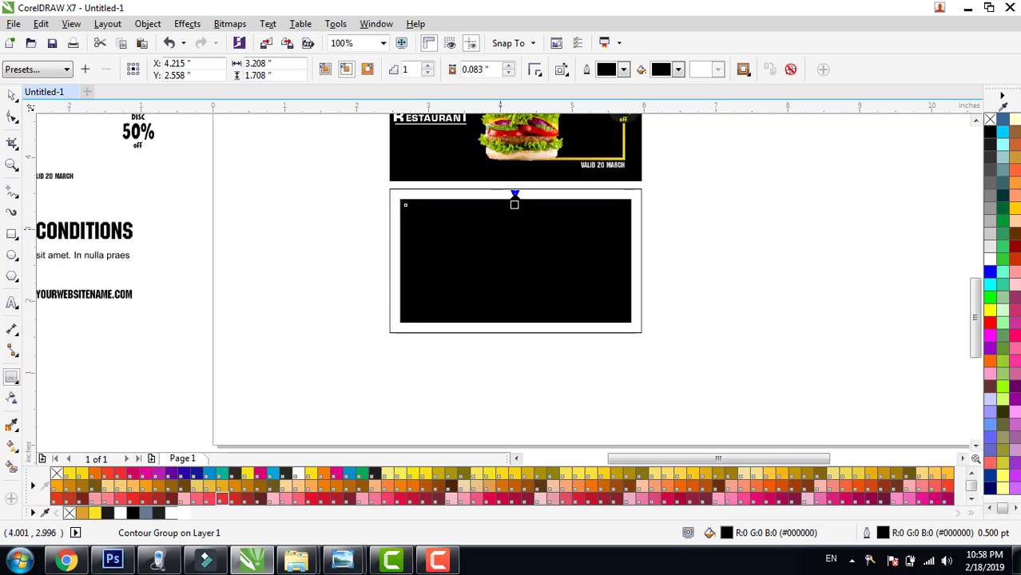
pyautogui.rightClick(502, 231)
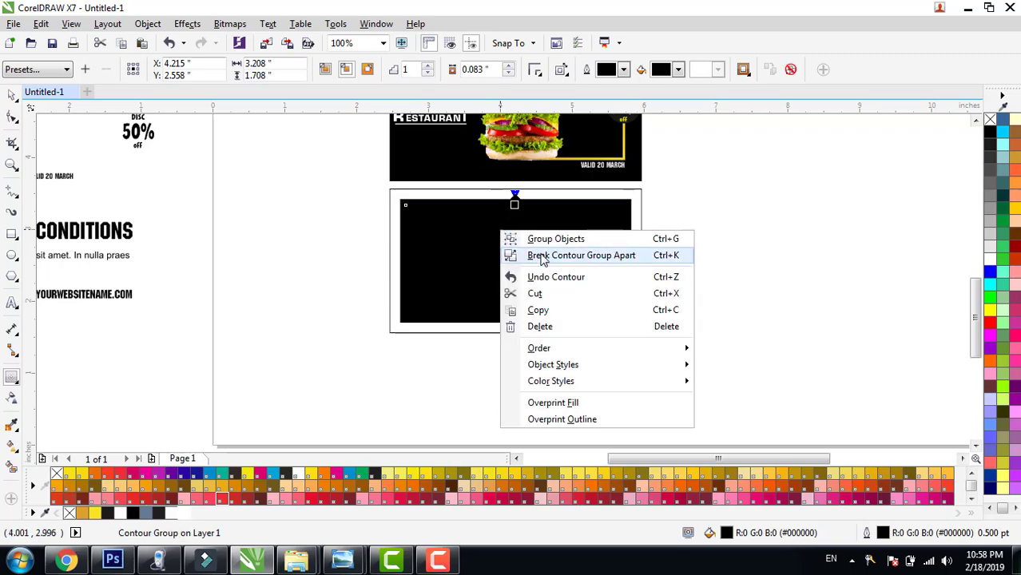
pyautogui.click(585, 256)
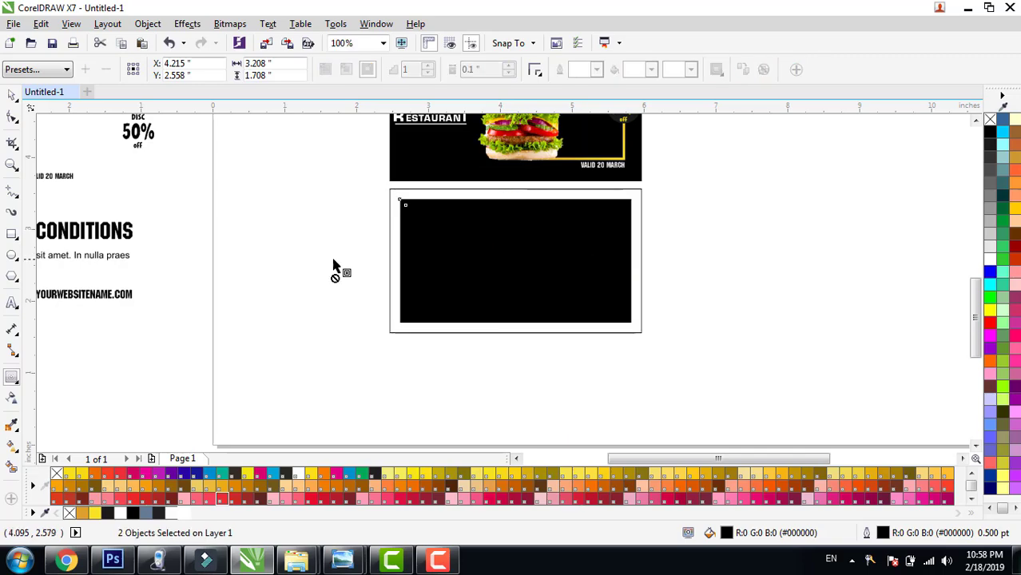
pyautogui.press('space')
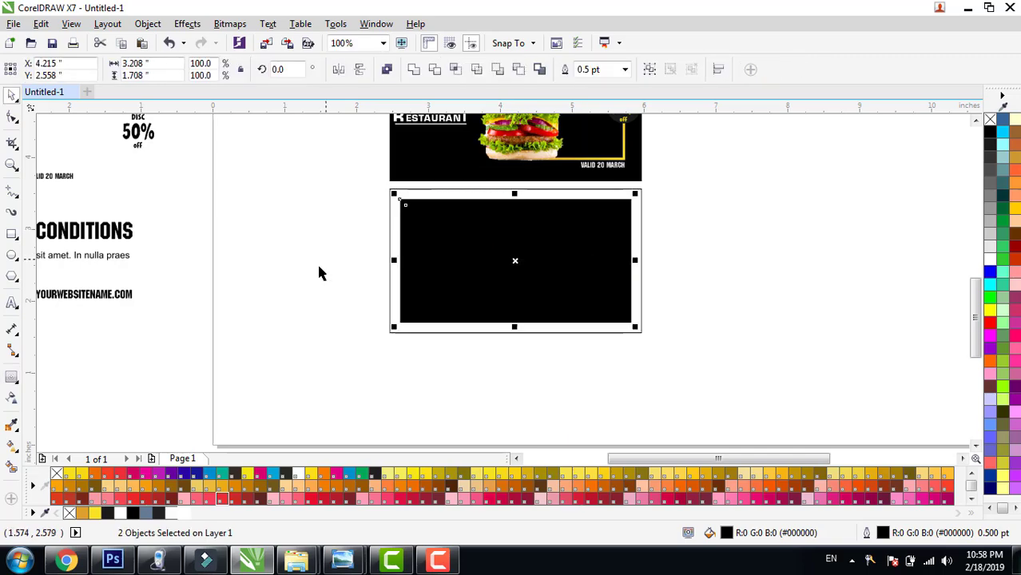
# Smart-fill the band between the two inner rectangles and the lower card's outer border band with blue-grey and a 0.5 pt black outline.
pyautogui.click(12, 469)
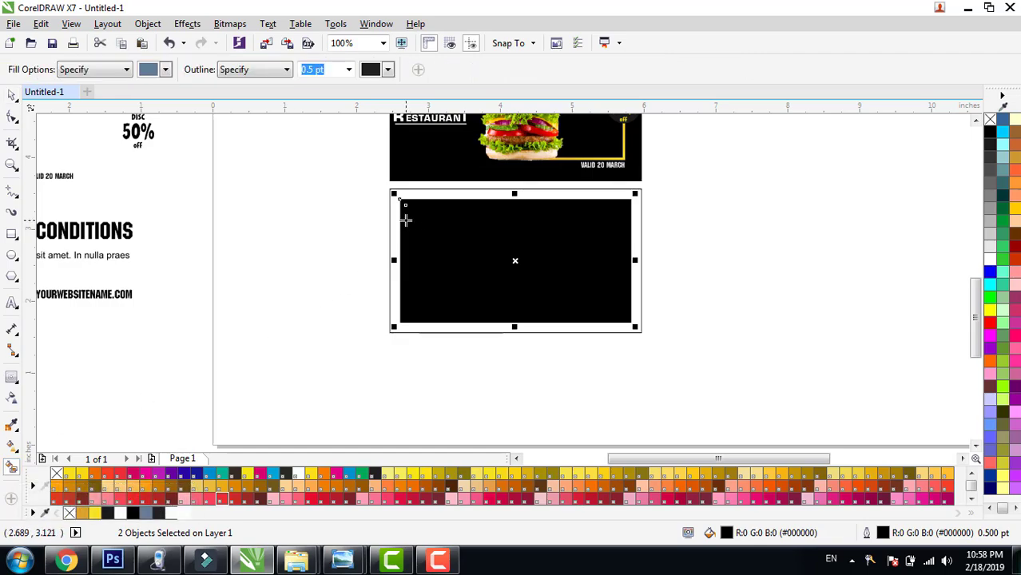
pyautogui.click(405, 214)
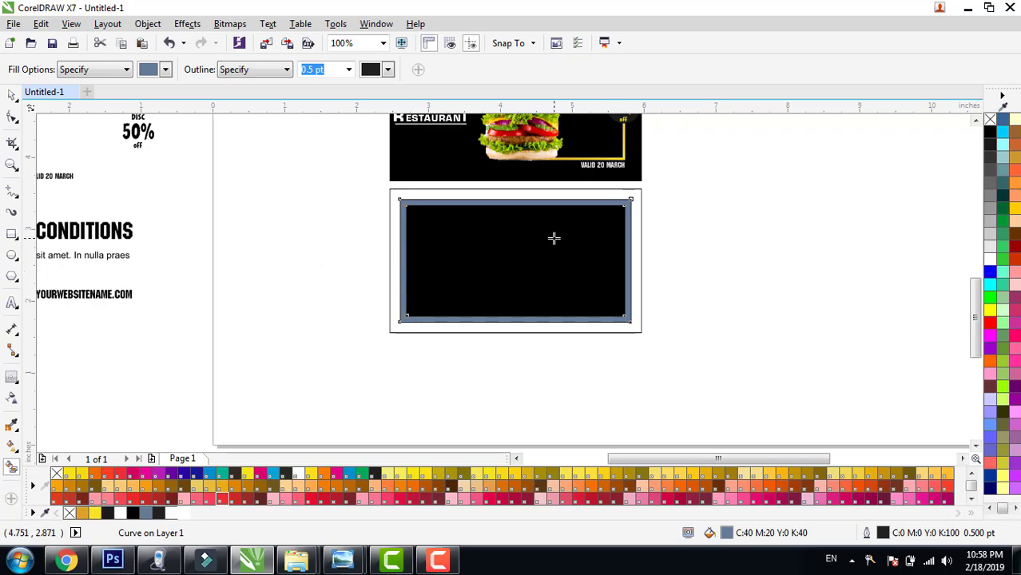
pyautogui.scroll(2, 554, 238)
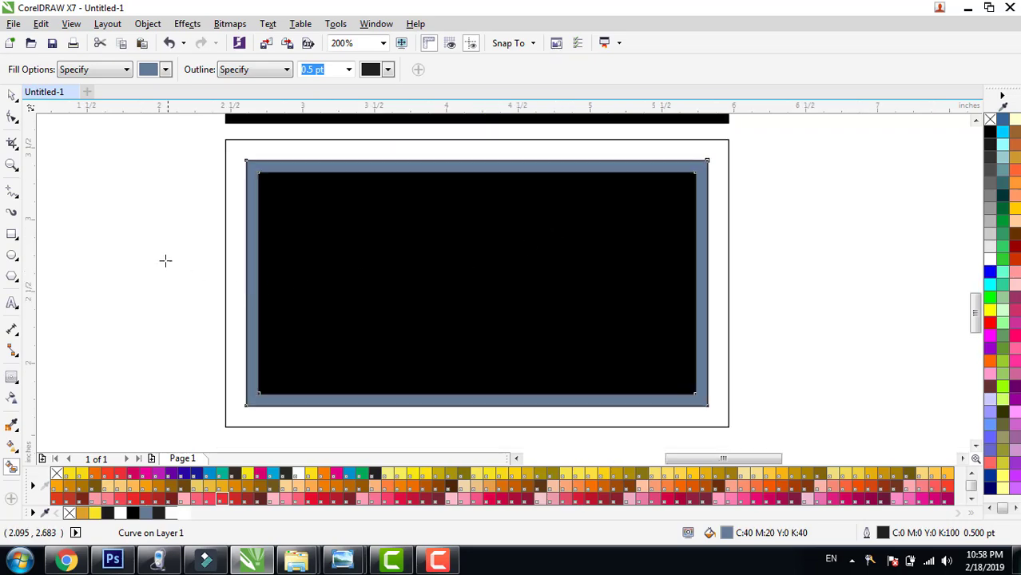
pyautogui.press('space')
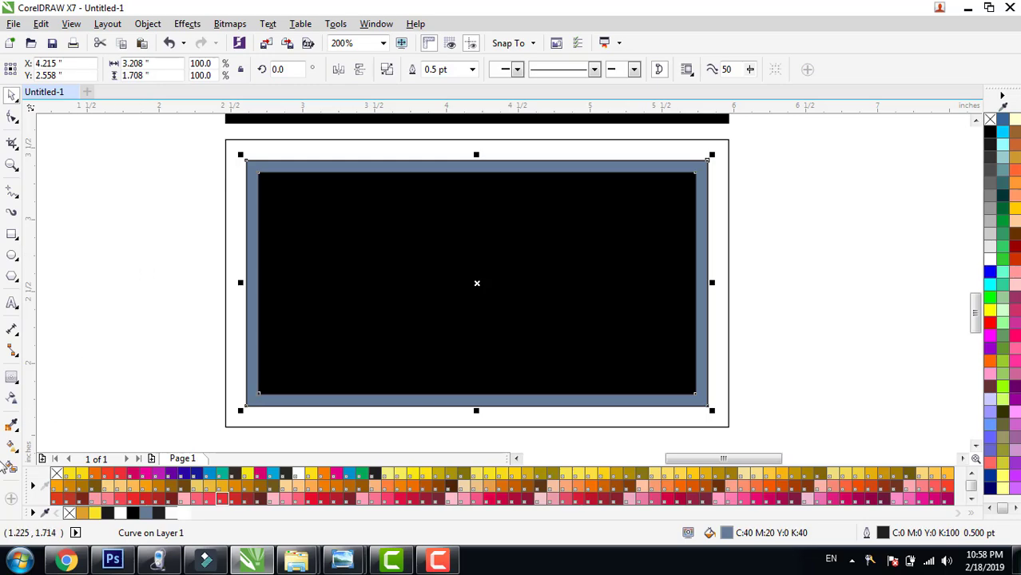
pyautogui.press('space')
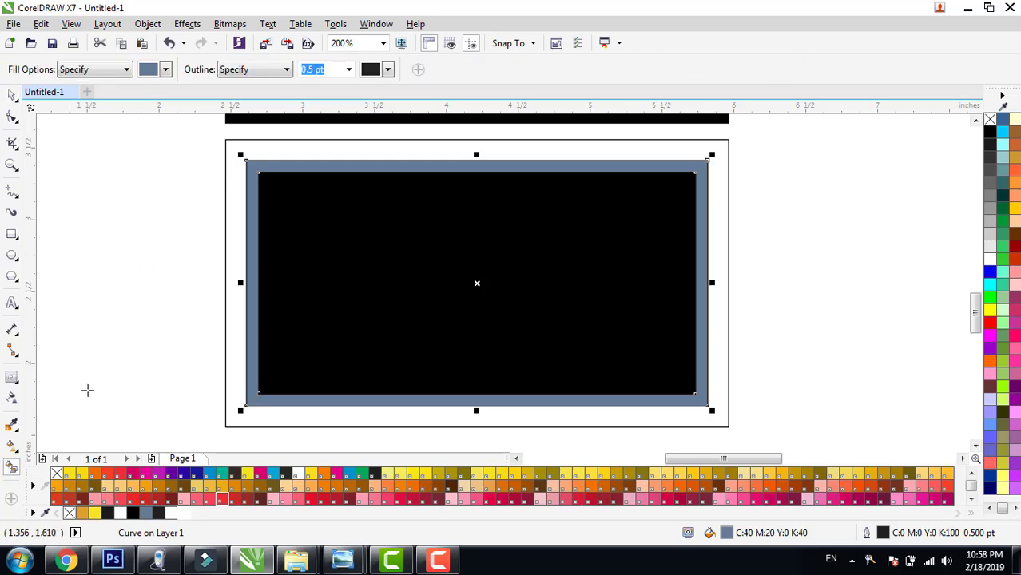
pyautogui.click(235, 231)
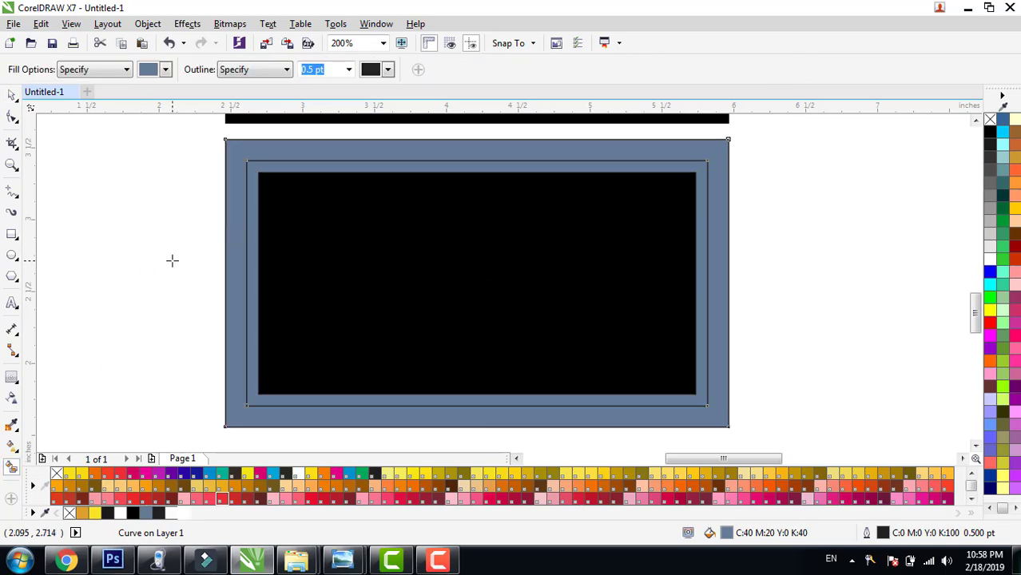
# Copy the gold fountain fill from the upper card's square frame onto the inner band of the lower card.
pyautogui.press('space')
pyautogui.scroll(-2, 247, 256)
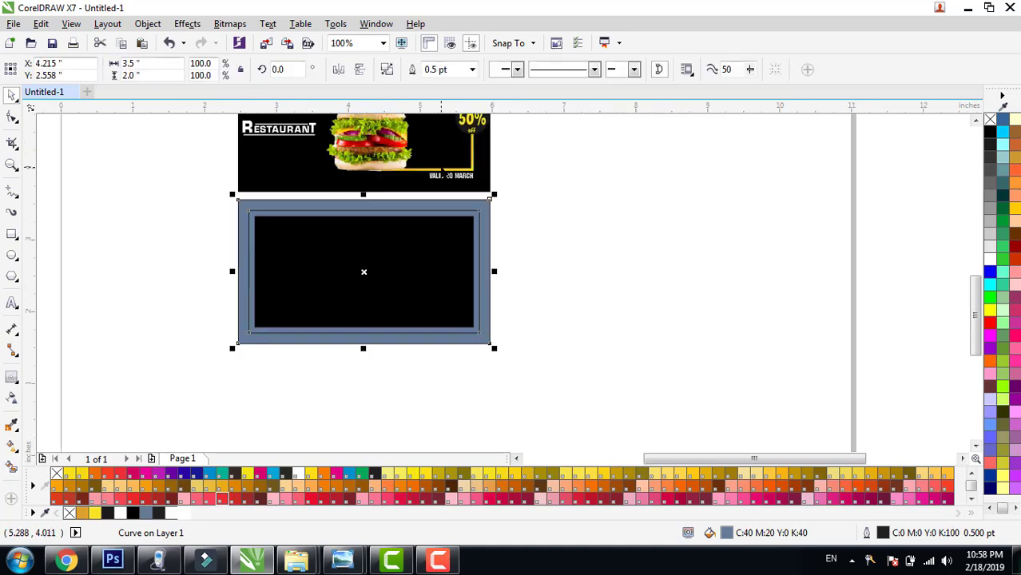
pyautogui.click(976, 120)
pyautogui.click(976, 120)
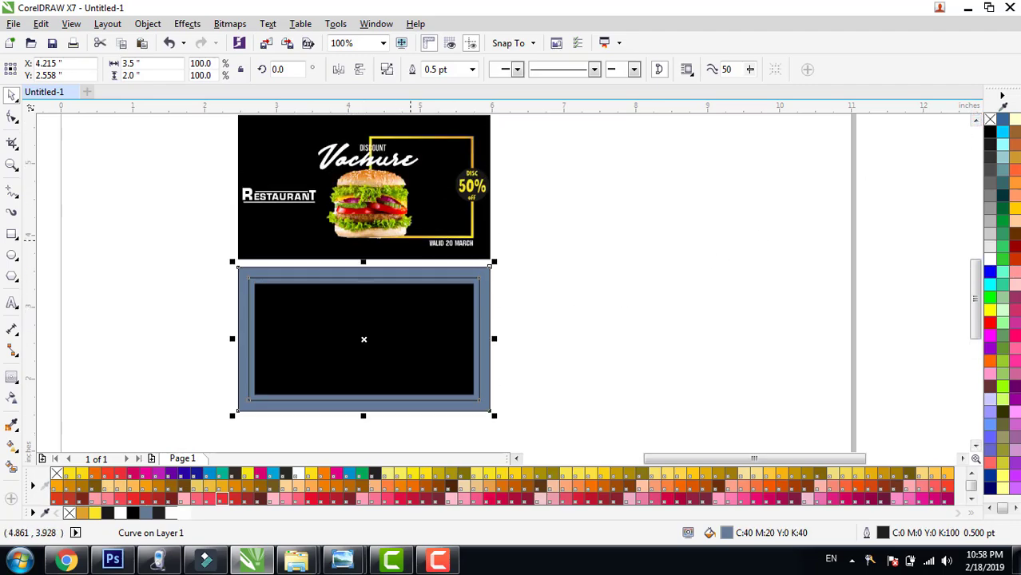
pyautogui.scroll(1, 425, 240)
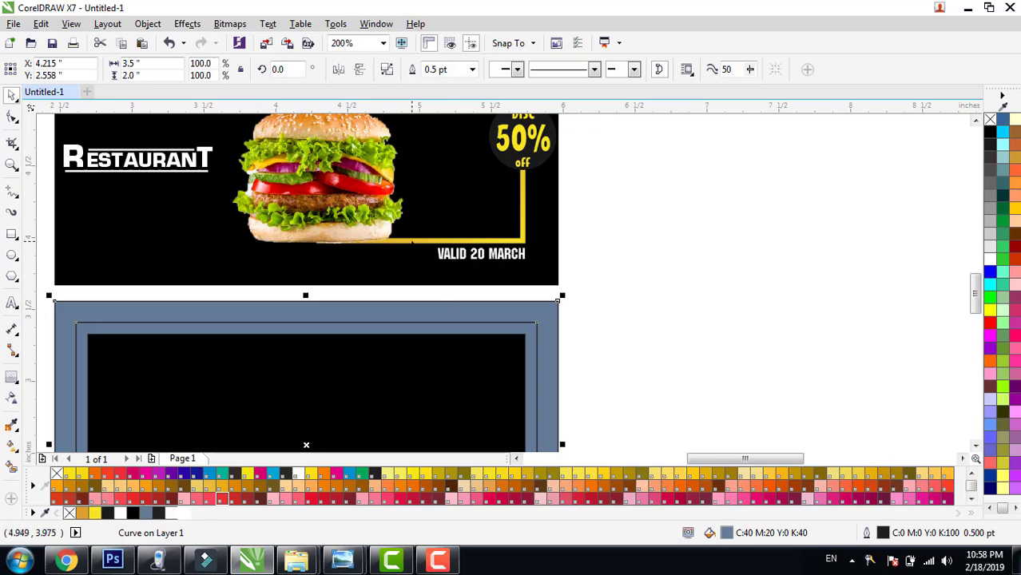
pyautogui.click(412, 240)
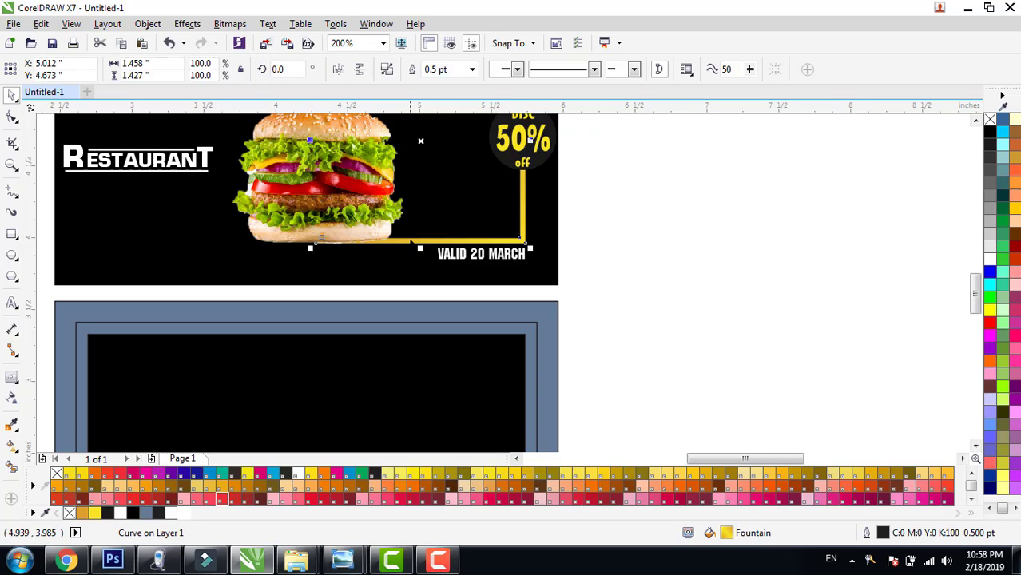
pyautogui.moveTo(411, 241); pyautogui.dragTo(398, 329)
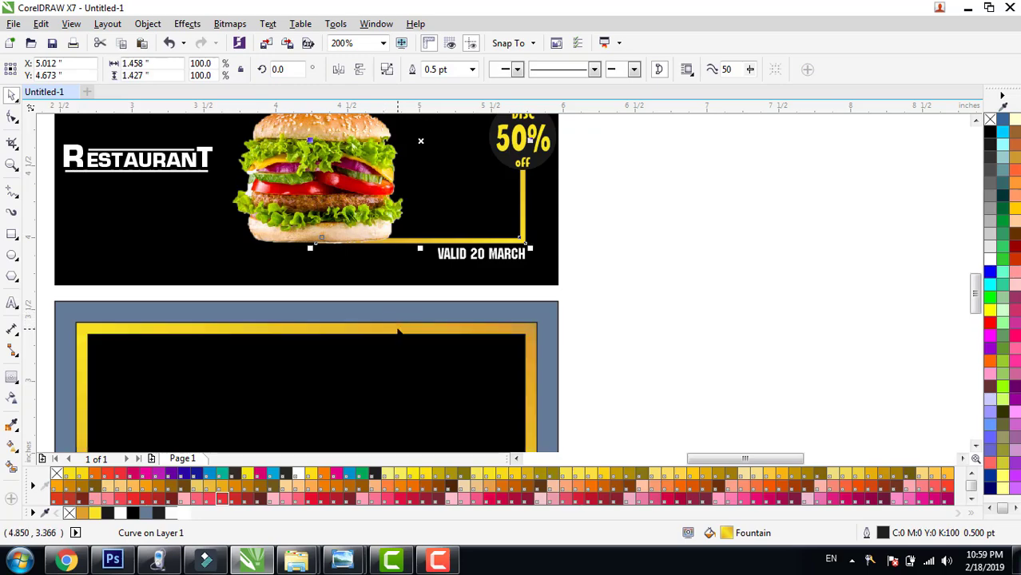
pyautogui.scroll(-1, 398, 332)
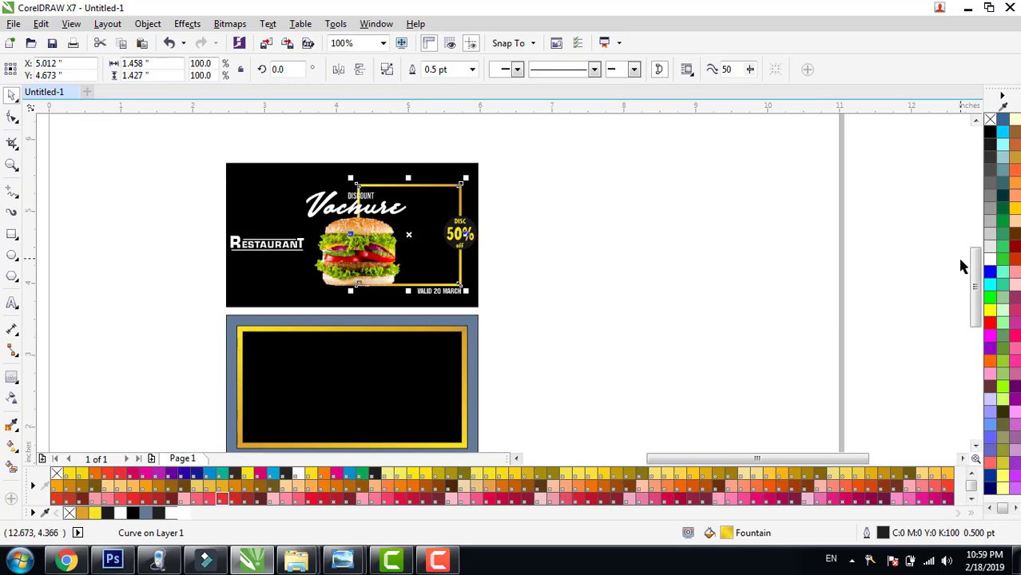
# Fill the lower card's outer border band with black.
pyautogui.moveTo(974, 273); pyautogui.dragTo(974, 294)
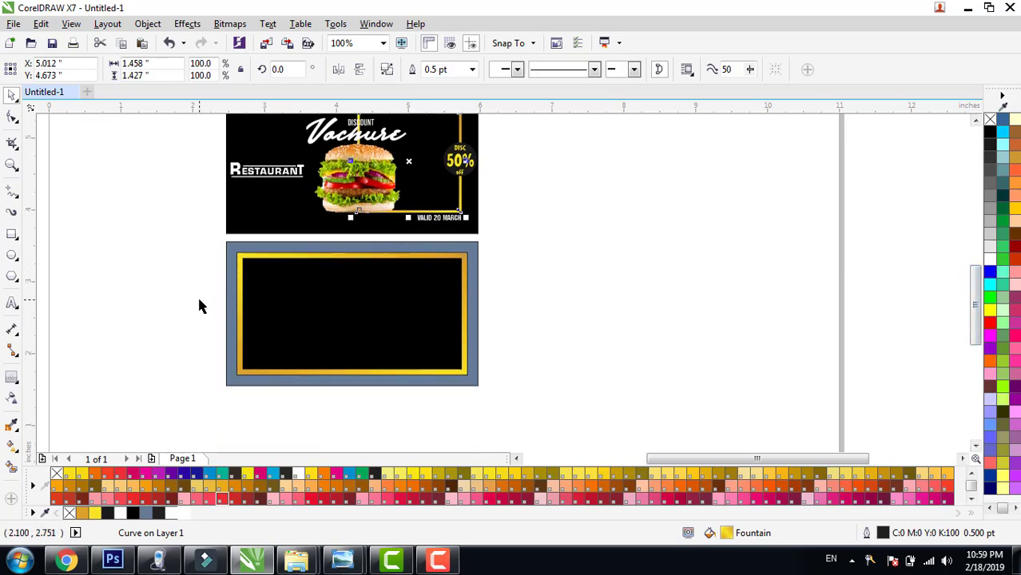
pyautogui.click(232, 291)
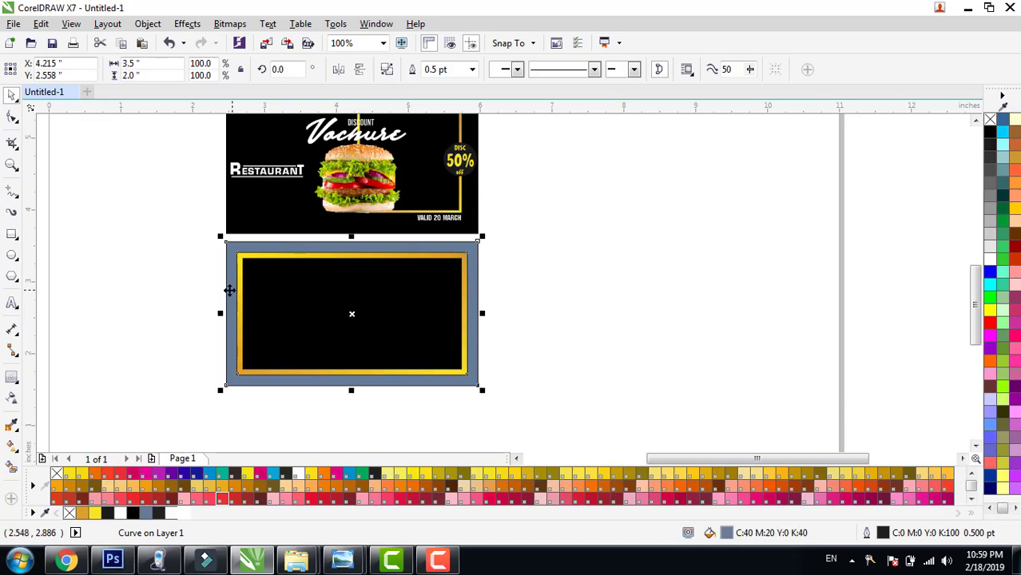
pyautogui.click(132, 512)
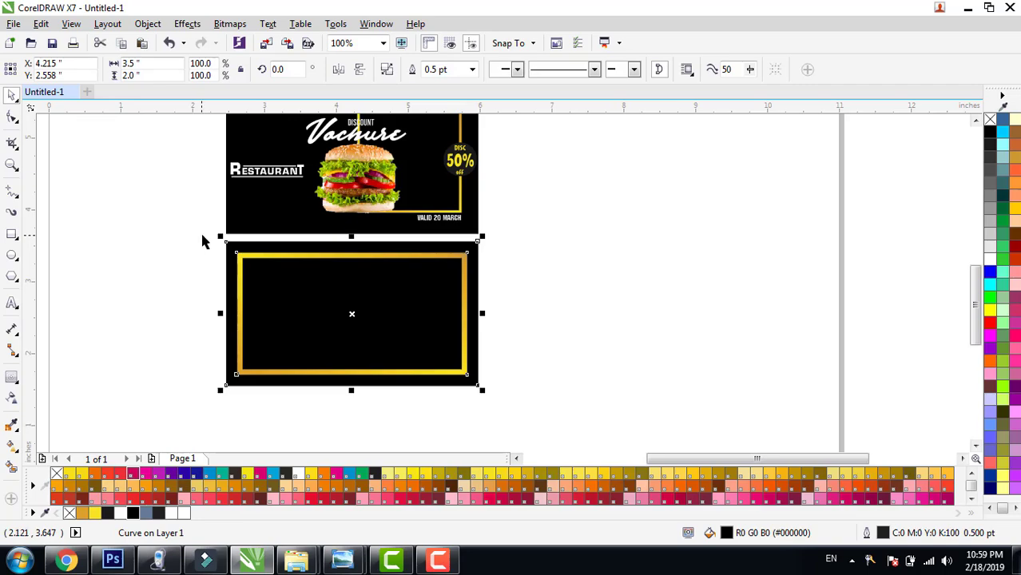
# Remove the outline from all objects of the lower card.
pyautogui.moveTo(202, 241); pyautogui.dragTo(513, 405)
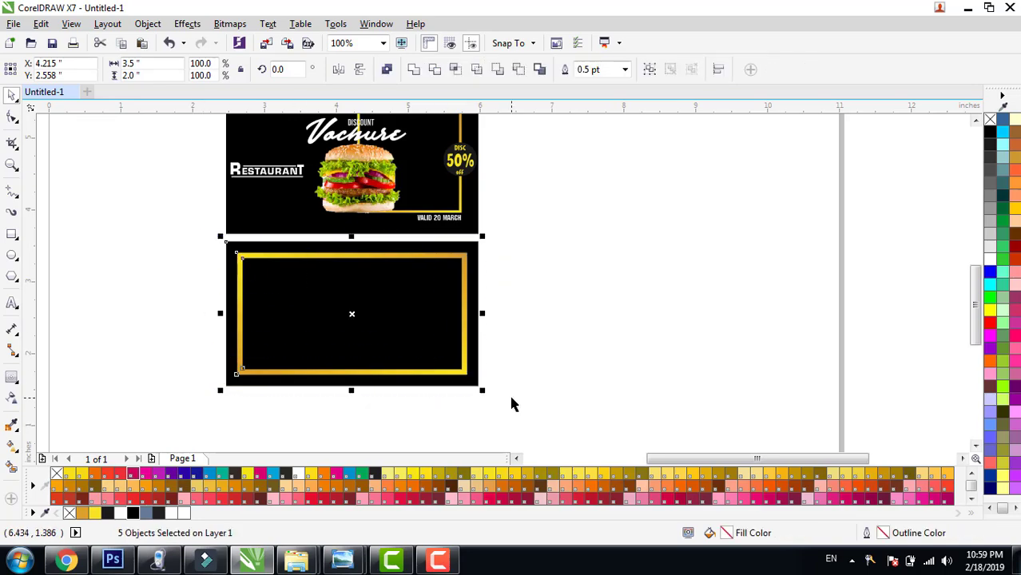
pyautogui.click(70, 514)
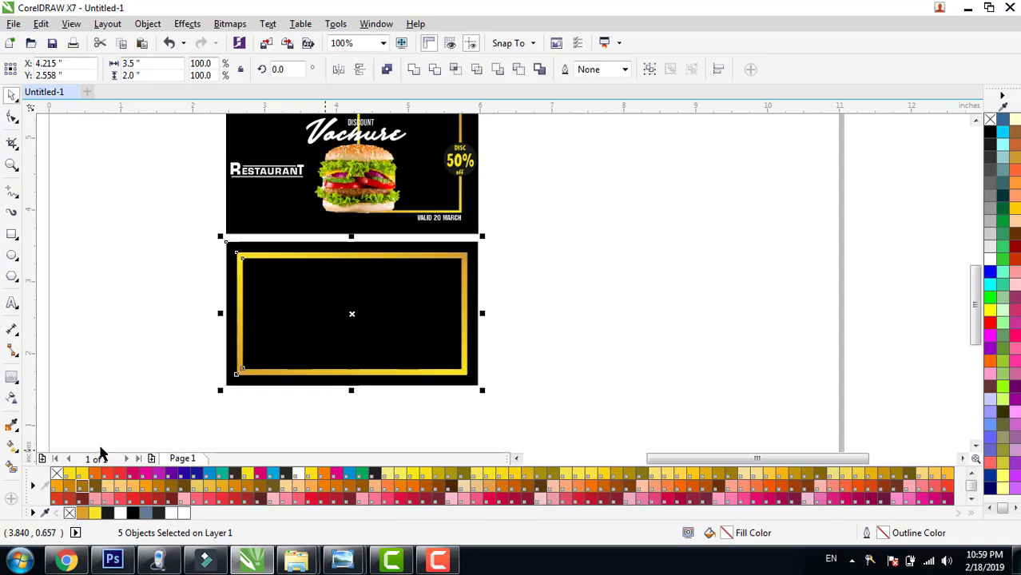
pyautogui.click(198, 269)
# Place a duplicate of the front card's burger image inside the left part of the back card's gold frame.
pyautogui.scroll(-1, 197, 264)
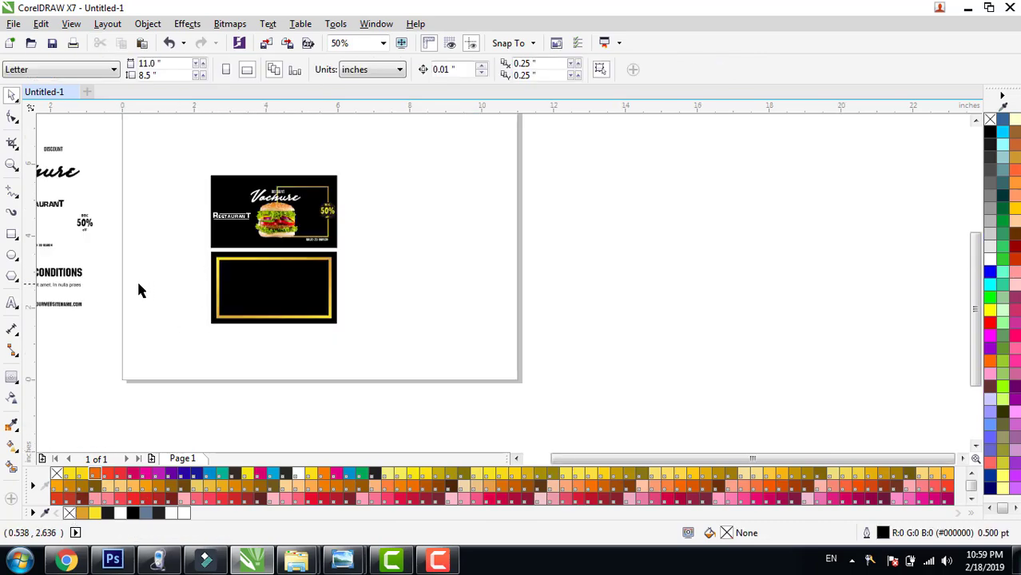
pyautogui.scroll(1, 181, 253)
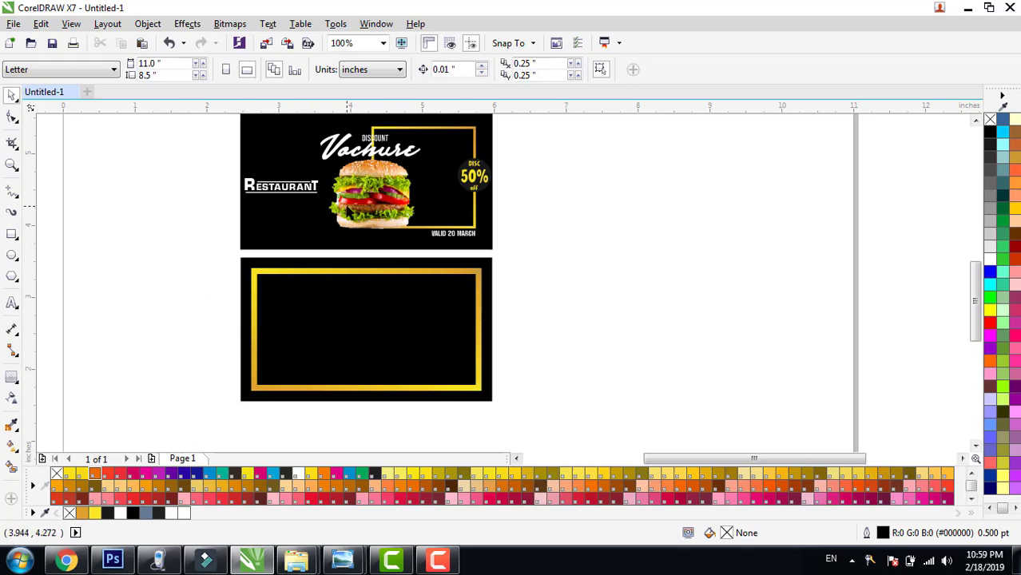
pyautogui.click(349, 210)
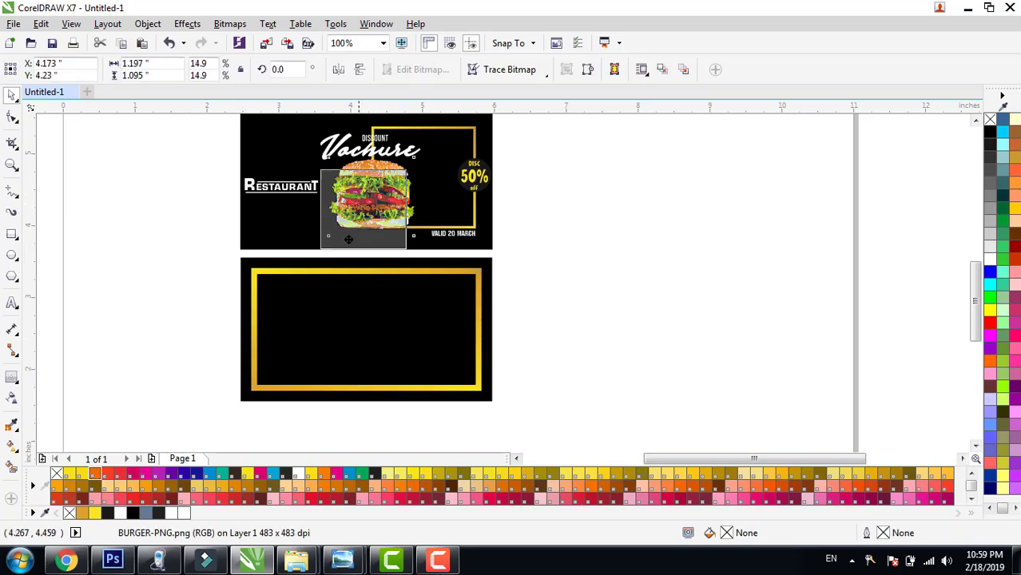
pyautogui.moveTo(365, 195); pyautogui.dragTo(304, 339)
pyautogui.rightClick(303, 339)
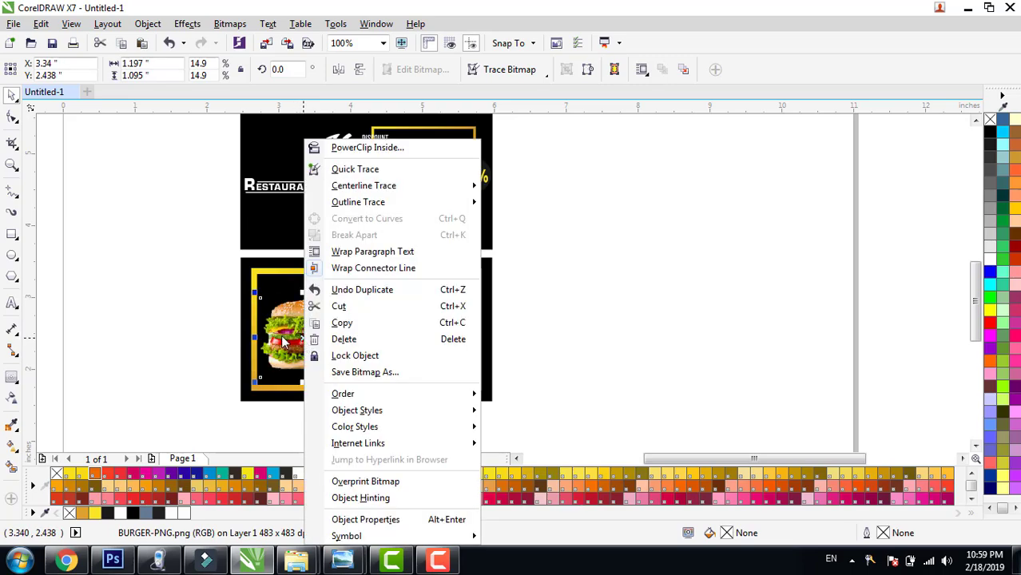
pyautogui.click(214, 329)
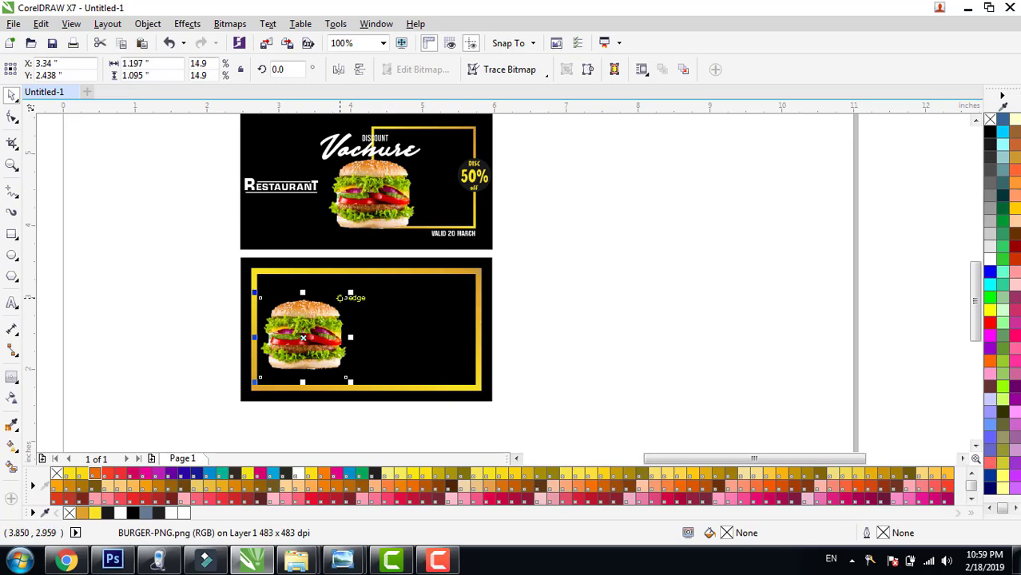
# Duplicate the underlined Restaurant logo into the back card's lower-right corner inside the frame and enlarge it to about 1.2 inches wide.
pyautogui.moveTo(230, 178); pyautogui.dragTo(321, 212)
pyautogui.moveTo(281, 187); pyautogui.dragTo(434, 372)
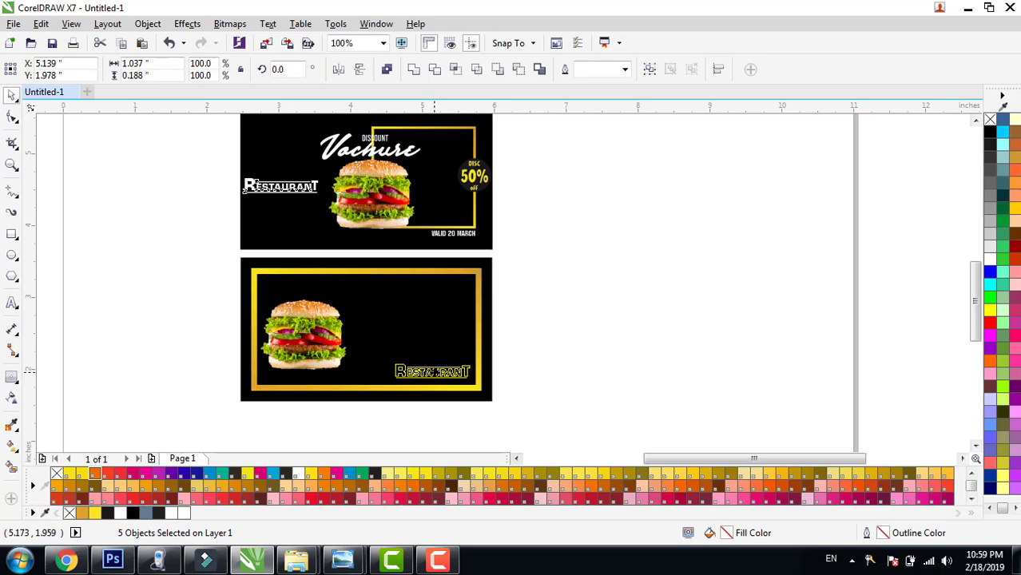
pyautogui.moveTo(254, 182); pyautogui.dragTo(375, 354)
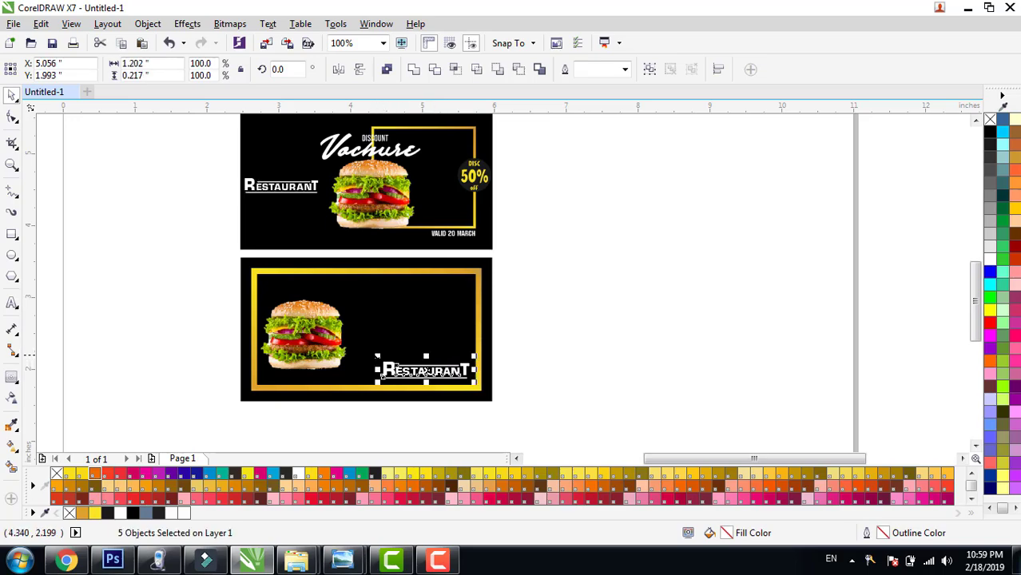
# Copy the TERMS & CONDITIONS heading and its numbered Lorem ipsum line from beside the page onto the back card and color them white.
pyautogui.scroll(-2, 381, 374)
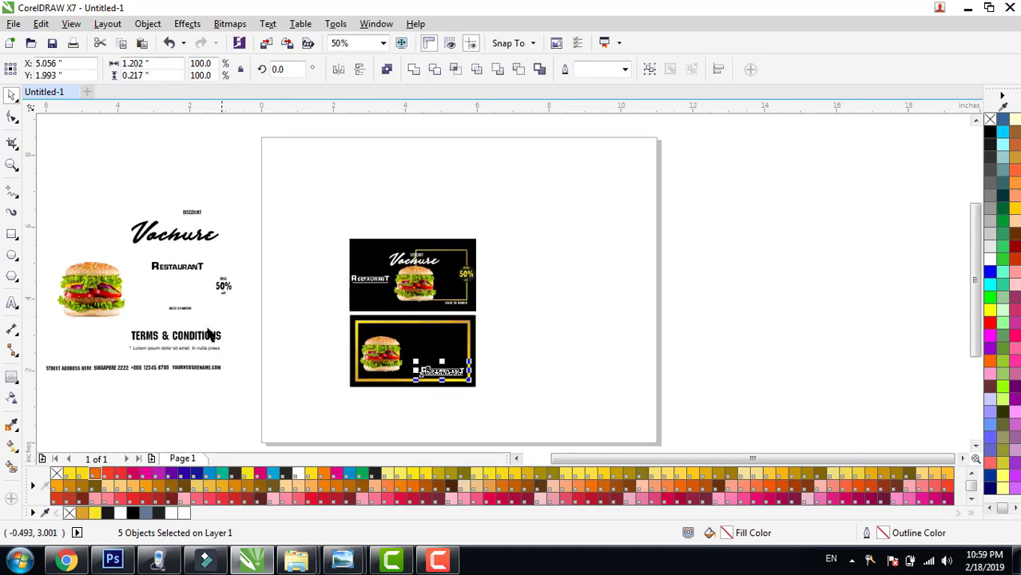
pyautogui.moveTo(122, 325); pyautogui.dragTo(236, 348)
pyautogui.moveTo(171, 338); pyautogui.dragTo(426, 333)
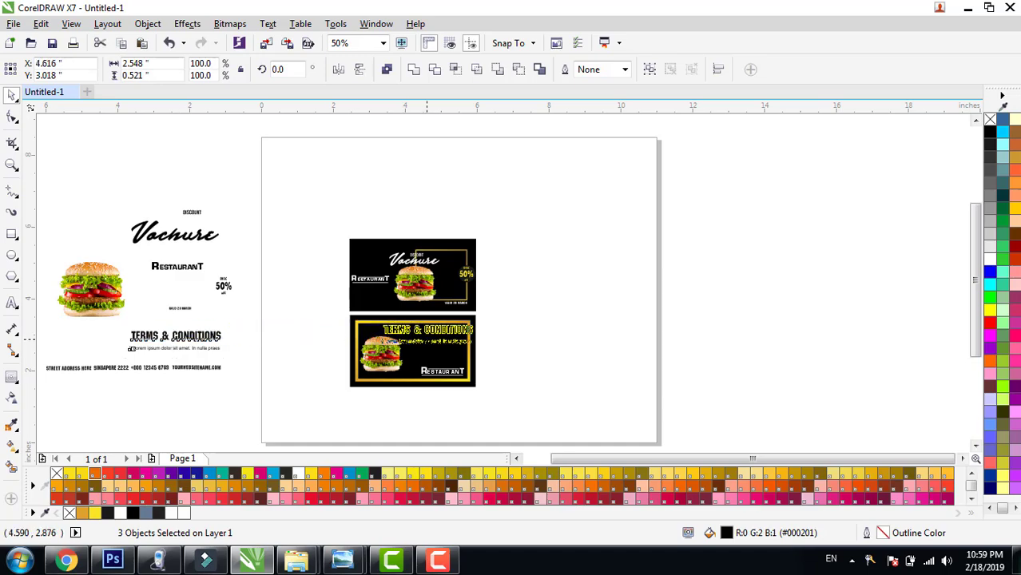
pyautogui.scroll(3, 426, 339)
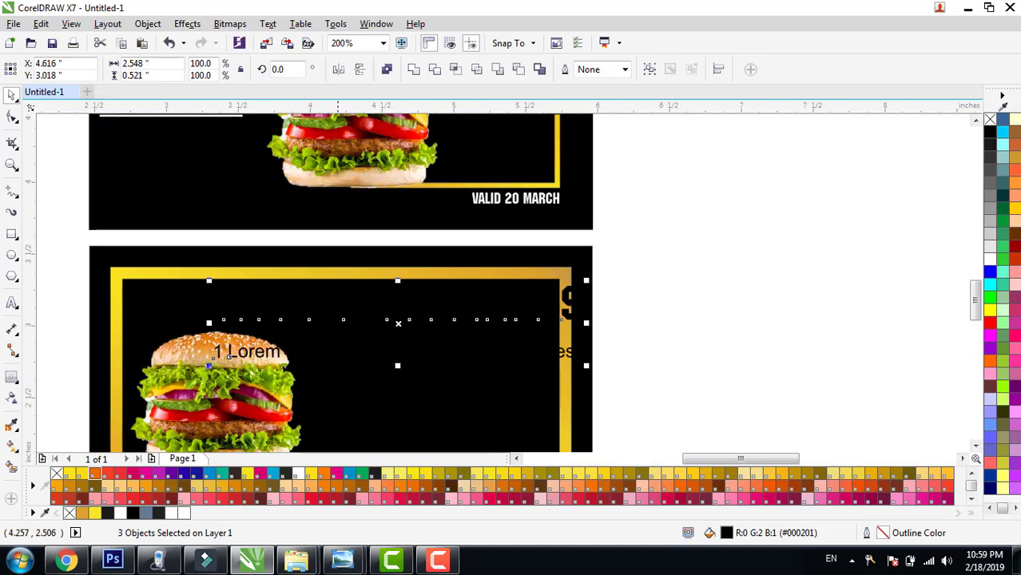
pyautogui.click(173, 513)
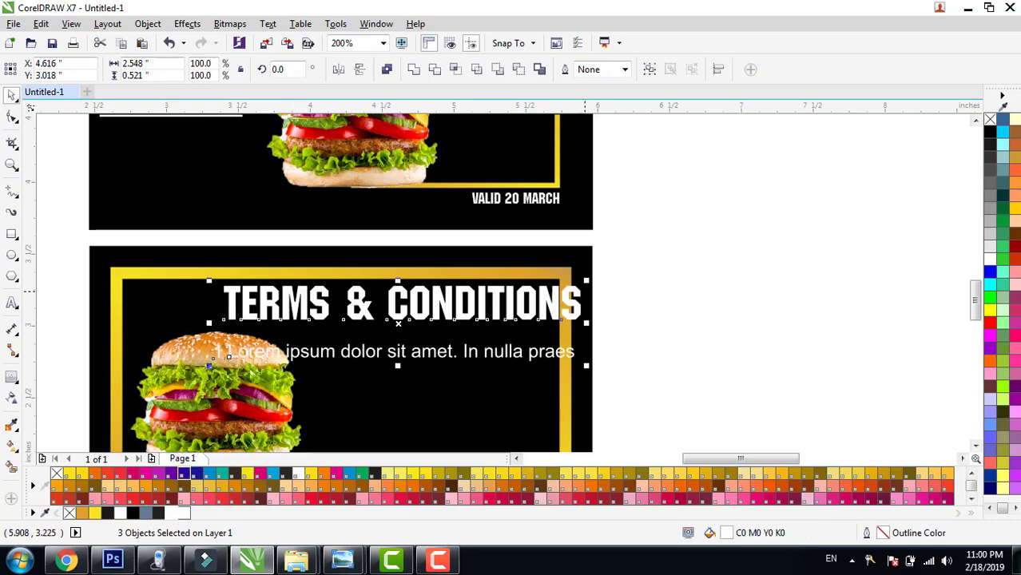
# Shrink the heading and numbered line to about 1.62 inches wide and position them inside the frame's upper-right corner.
pyautogui.moveTo(588, 281); pyautogui.dragTo(520, 294)
pyautogui.moveTo(396, 320); pyautogui.dragTo(431, 308)
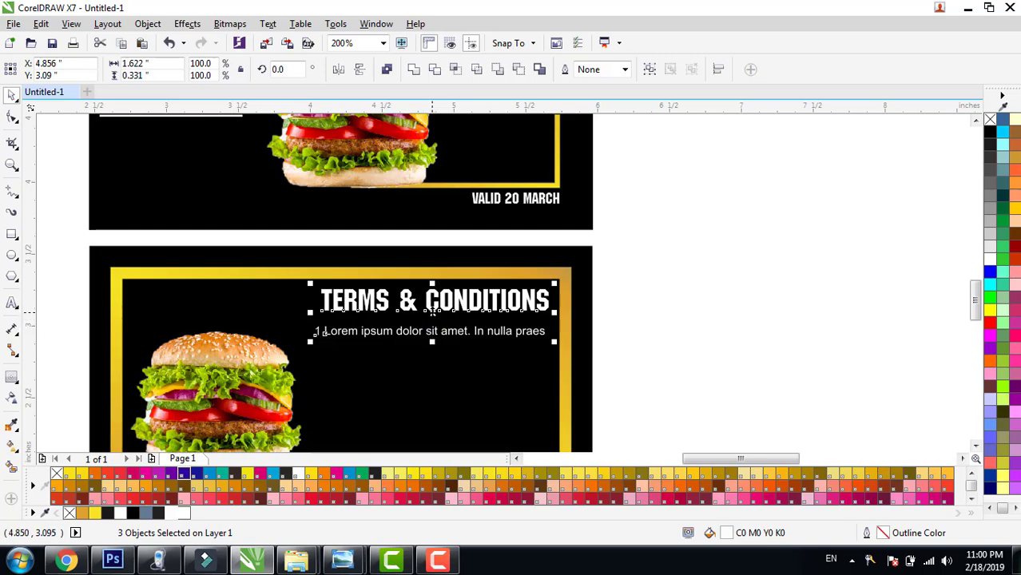
pyautogui.press('Down')
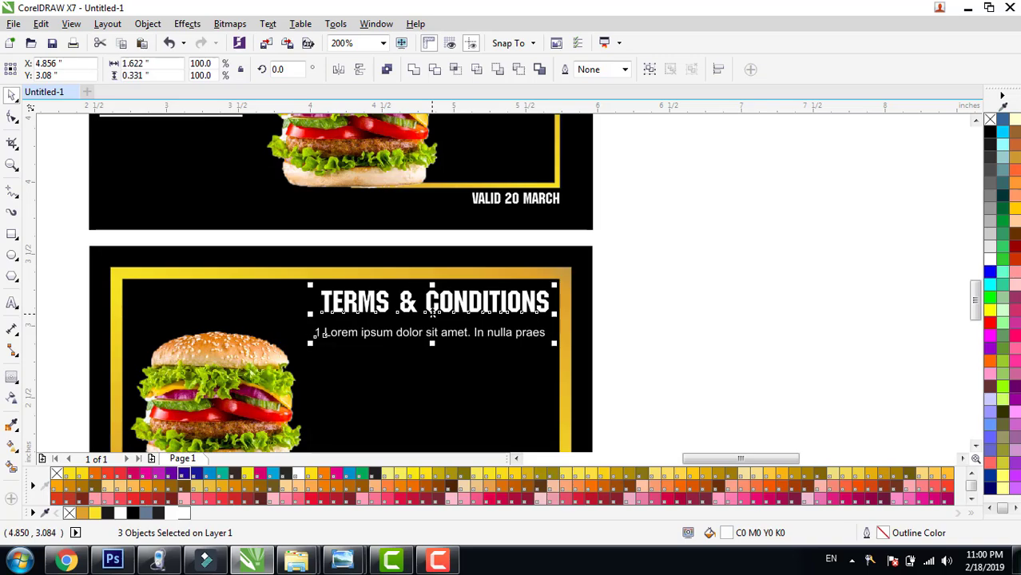
pyautogui.click(609, 316)
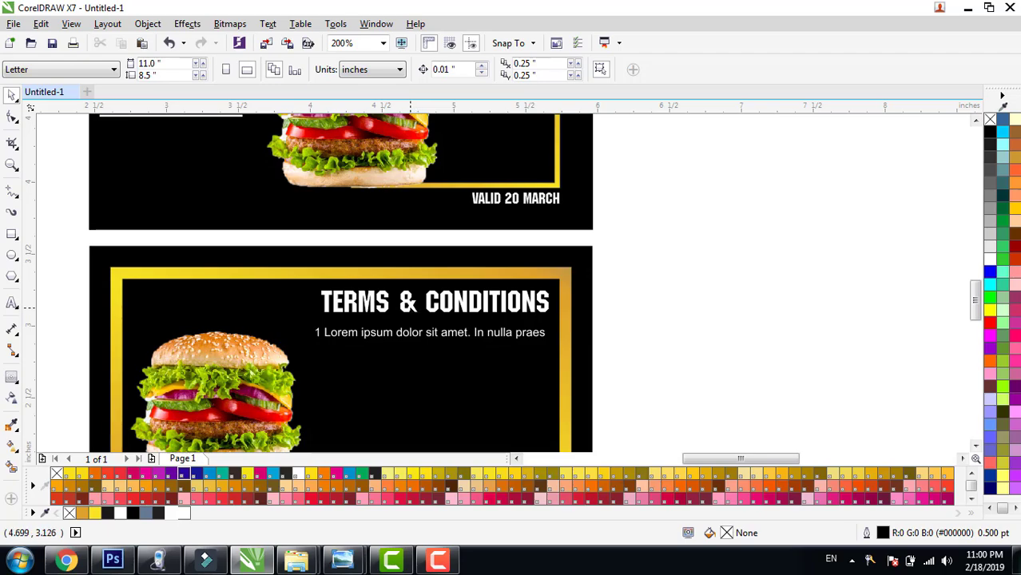
# Scale the heading and Lorem ipsum line to about 1.46 inches wide and nudge them about 0.07 inches right, away from the number 1.
pyautogui.click(410, 307)
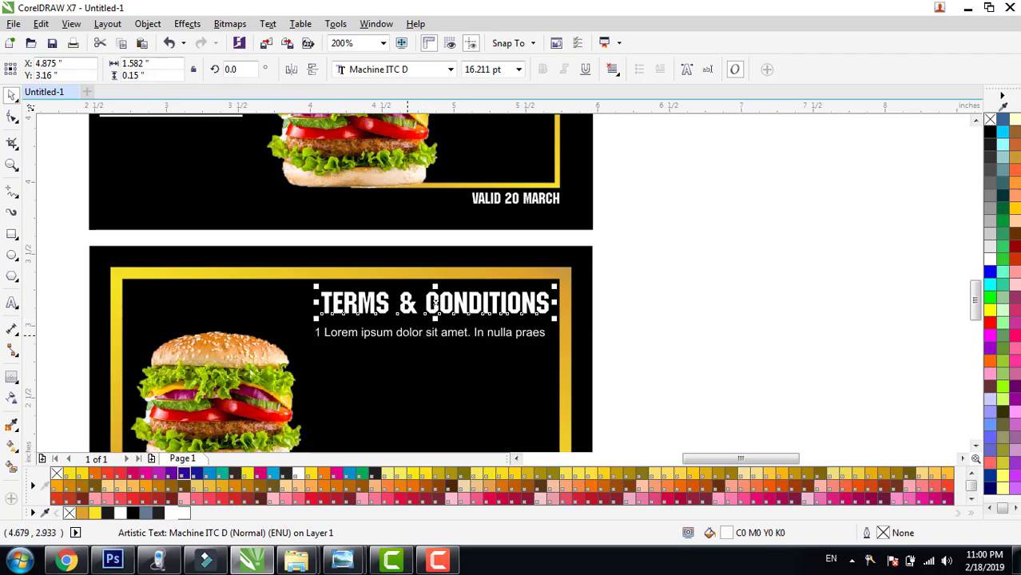
pyautogui.click(407, 334)
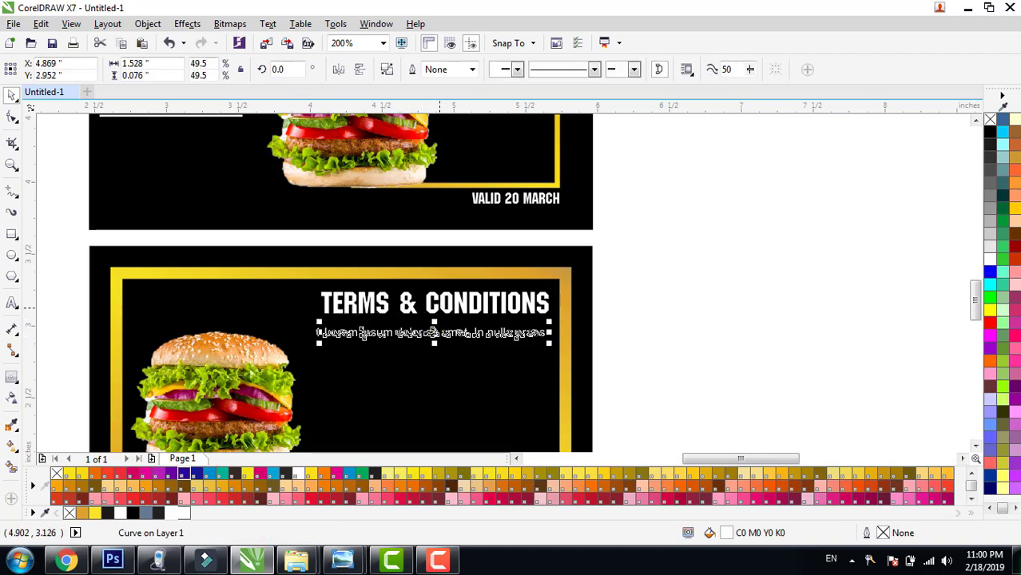
pyautogui.click(525, 302)
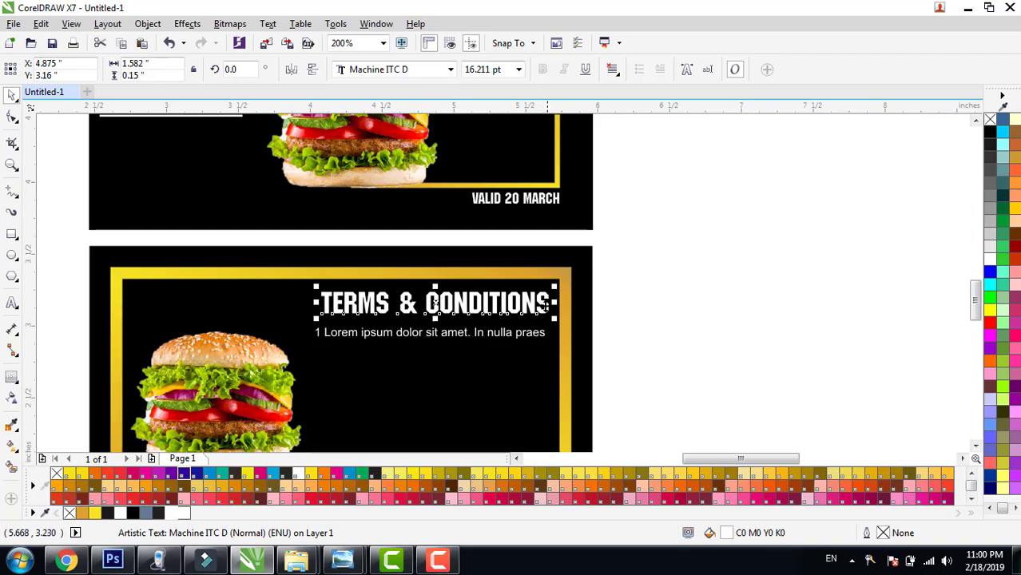
pyautogui.click(433, 334)
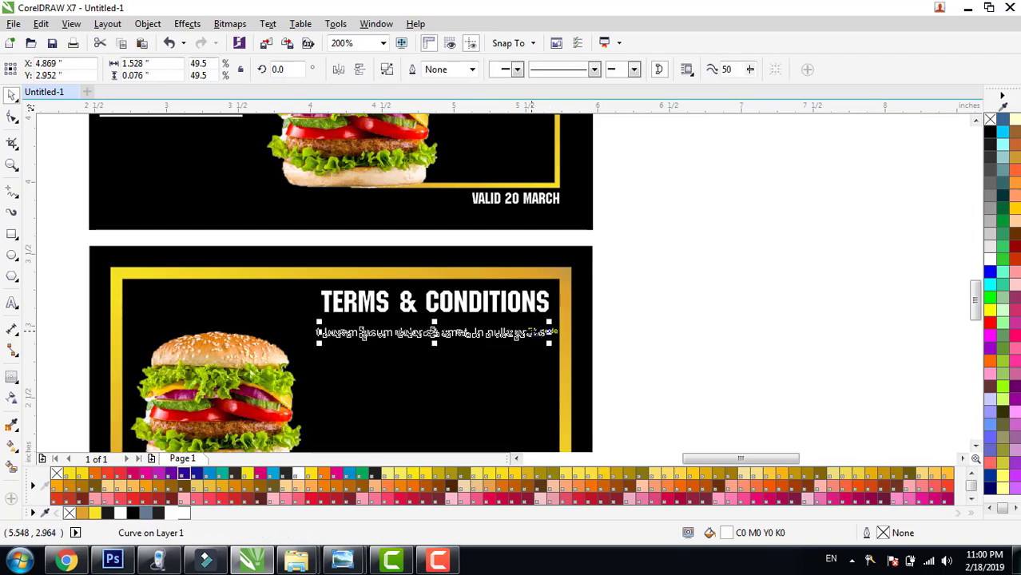
pyautogui.keyDown('shift'); pyautogui.click(529, 302); pyautogui.keyUp('shift')
pyautogui.moveTo(555, 284); pyautogui.dragTo(536, 289)
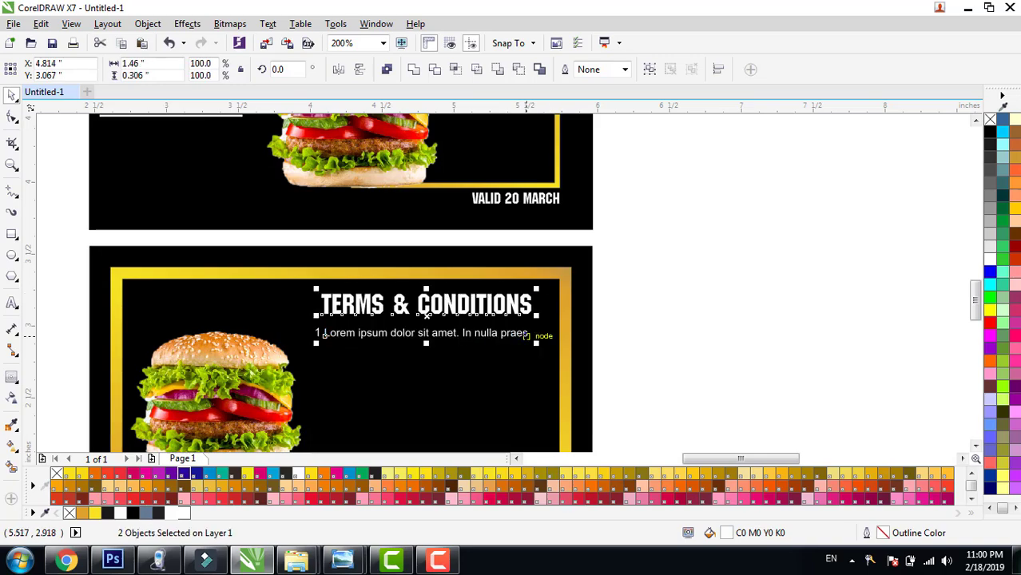
pyautogui.click(478, 335)
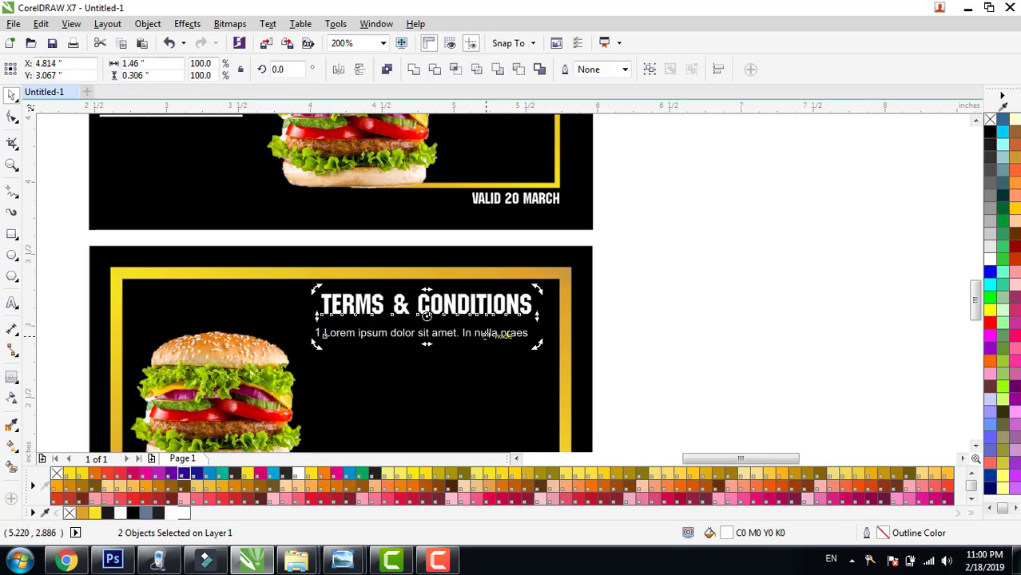
pyautogui.press('Right')
pyautogui.press('Right')
pyautogui.press('Right')
pyautogui.press('Right')
pyautogui.press('Right')
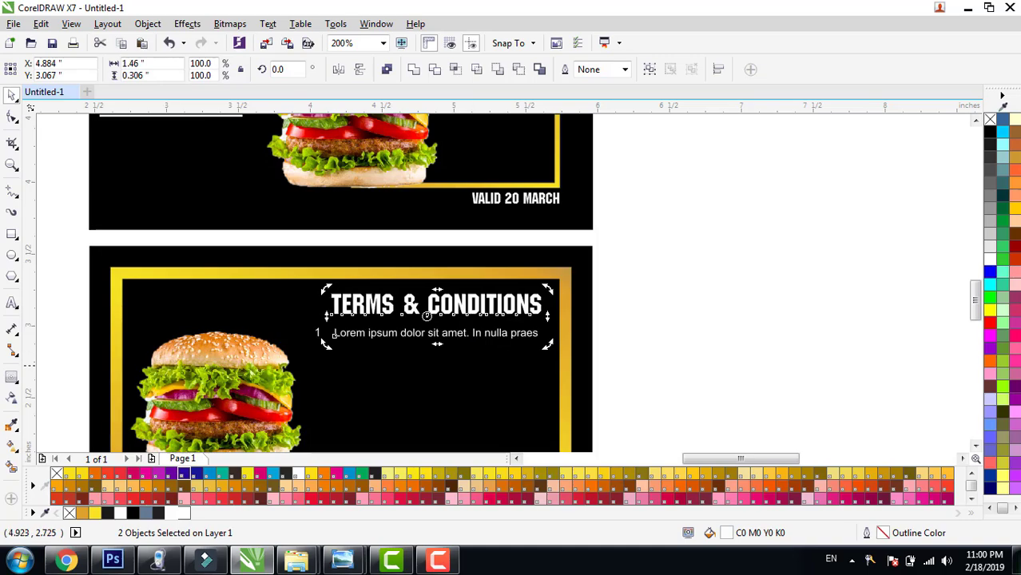
# Make three copies of the Lorem ipsum line below the original, evenly spaced about 0.125 inches apart.
pyautogui.click(342, 388)
pyautogui.click(434, 334)
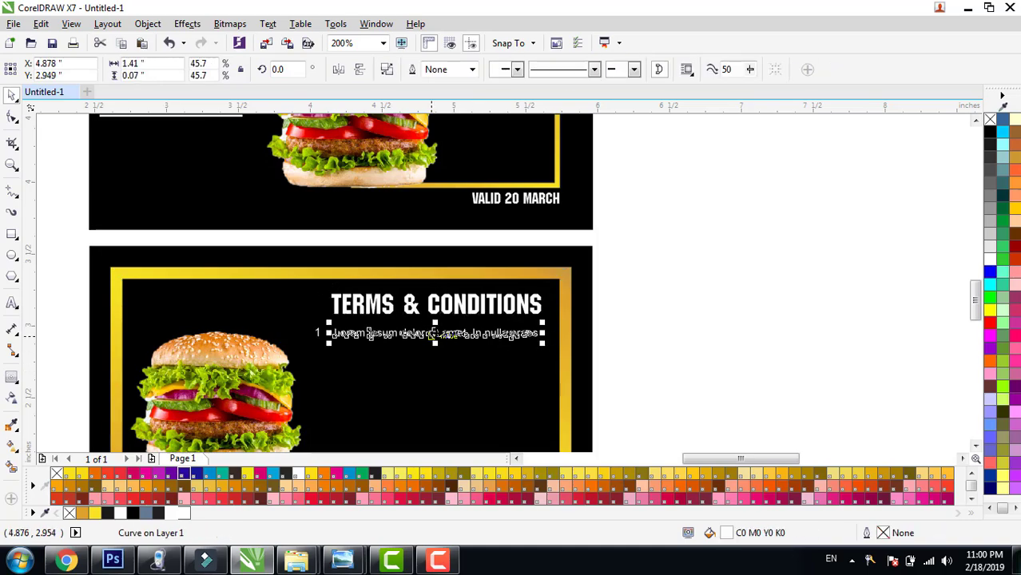
pyautogui.moveTo(434, 334); pyautogui.dragTo(436, 350)
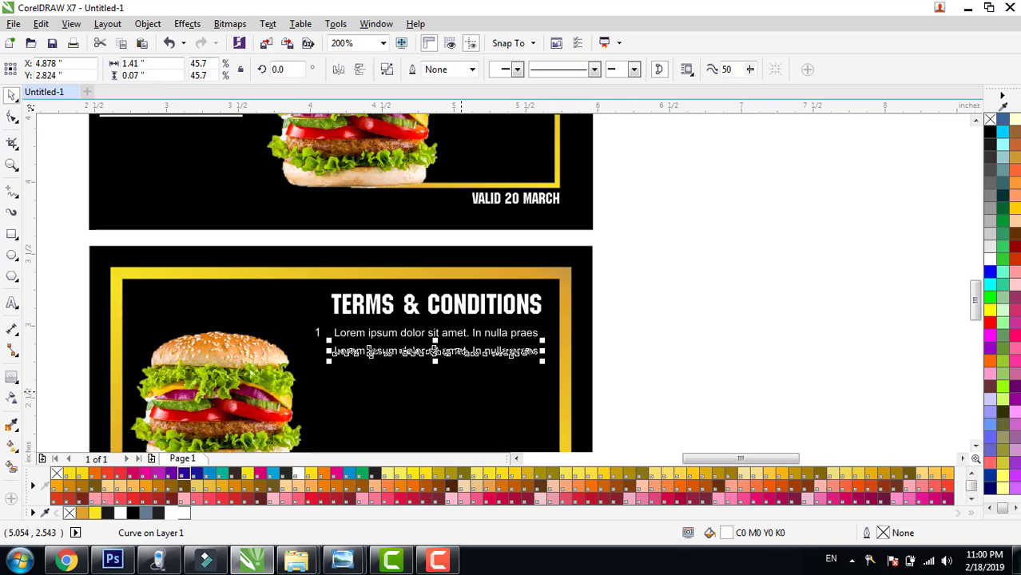
pyautogui.hotkey('ctrl', 'd')
pyautogui.hotkey('ctrl', 'd')
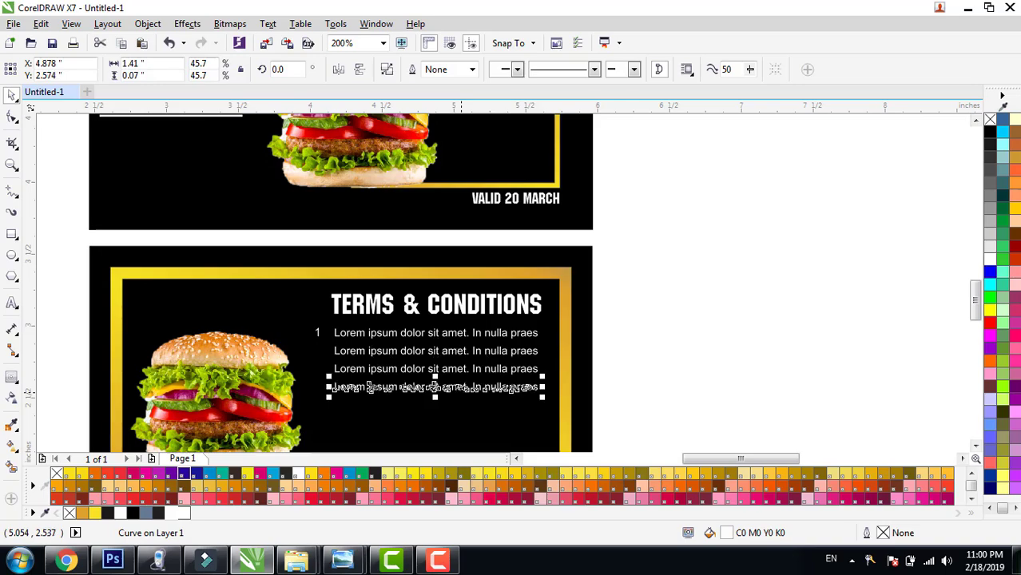
# Move the number 1 closer to the first Lorem ipsum line and place a copy of it beside the second line.
pyautogui.click(626, 330)
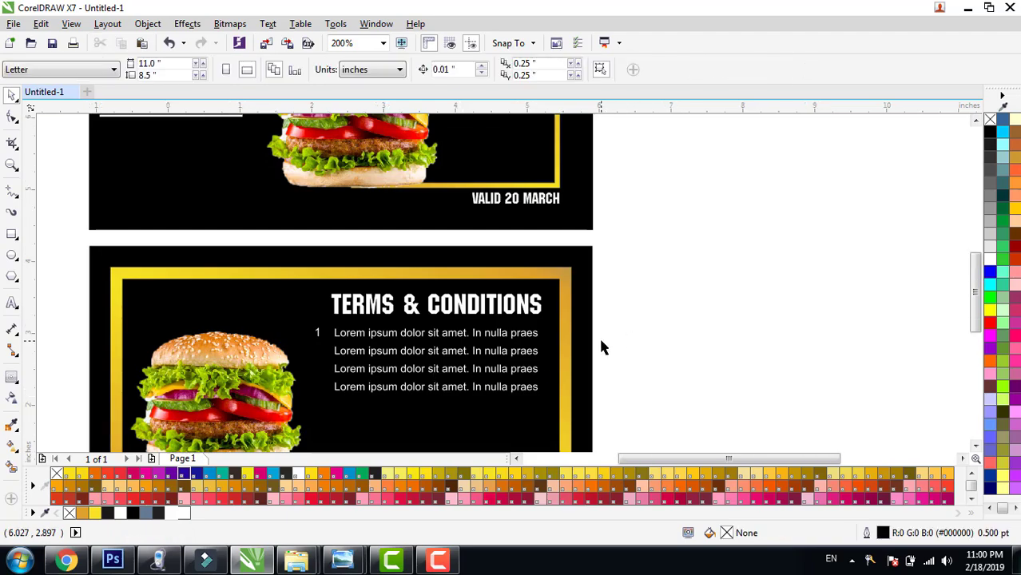
pyautogui.scroll(-2, 601, 347)
pyautogui.scroll(2, 464, 355)
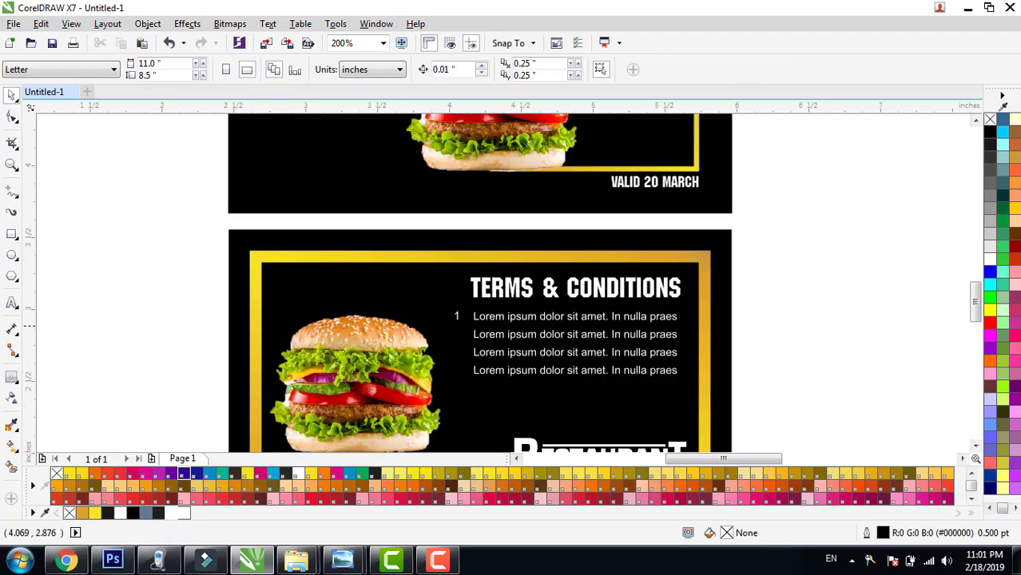
pyautogui.click(459, 318)
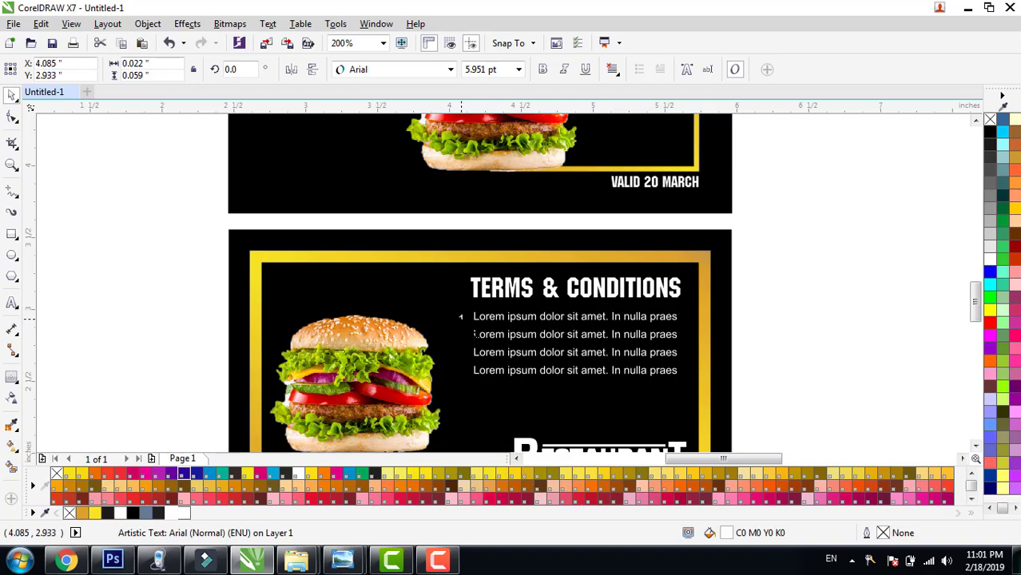
pyautogui.moveTo(459, 317)
pyautogui.mouseDown()
pyautogui.moveTo(472, 318)
pyautogui.moveTo(465, 330)
pyautogui.mouseUp()
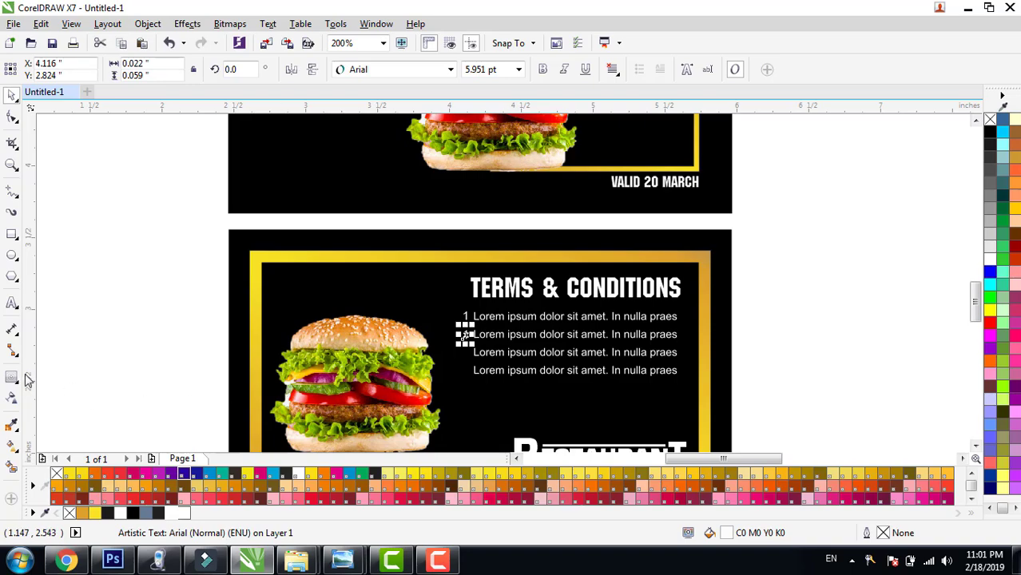
# Change the copied number beside the second Lorem ipsum line to 2.
pyautogui.click(12, 306)
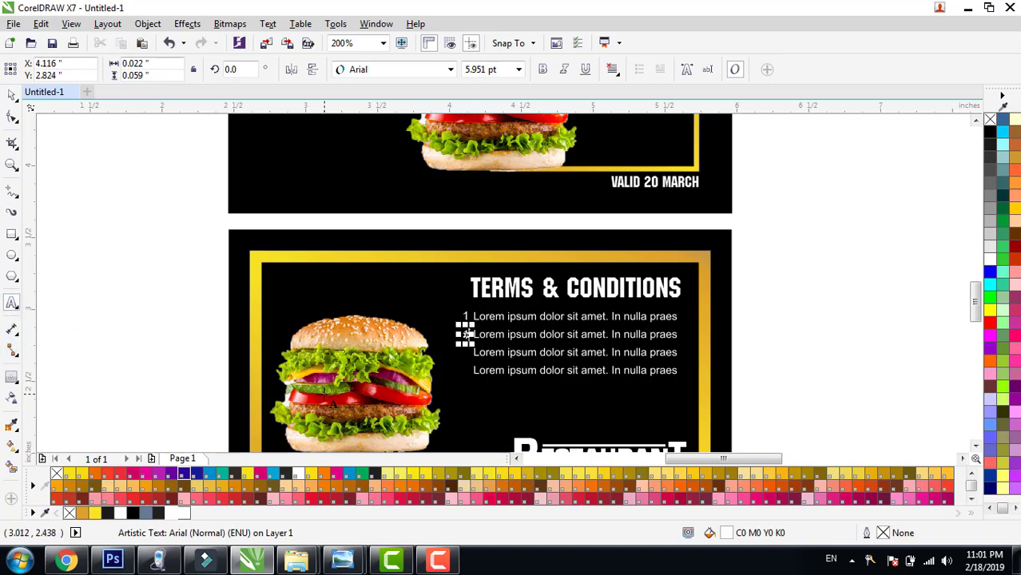
pyautogui.hotkey('shift', 'Left')
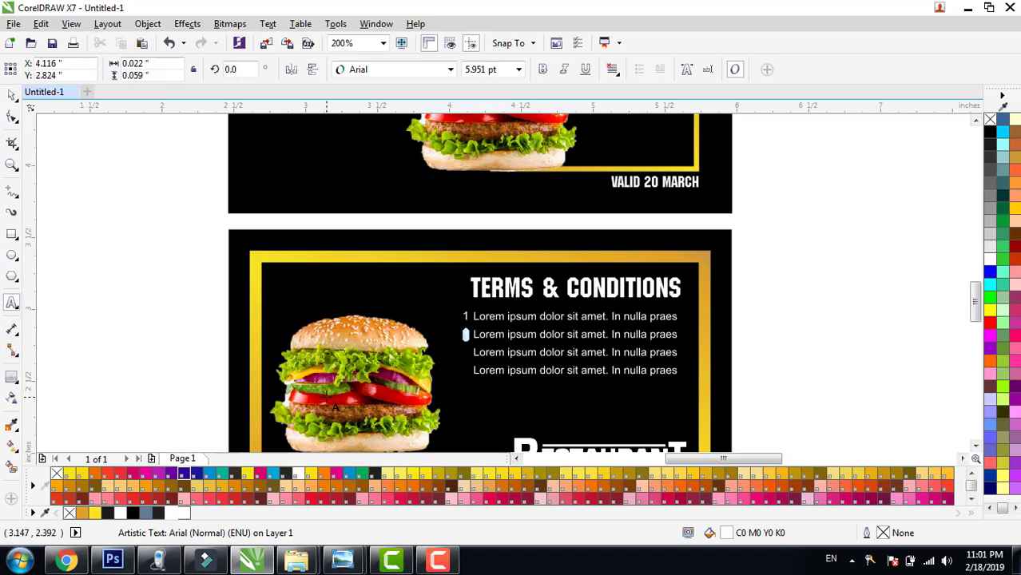
pyautogui.write('2')
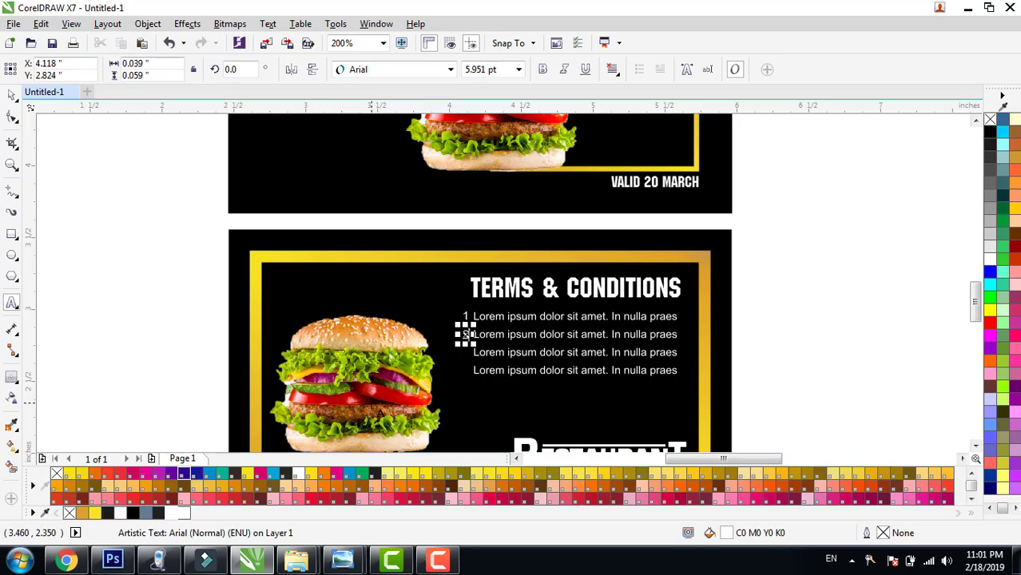
pyautogui.hotkey('ctrl', 'space')
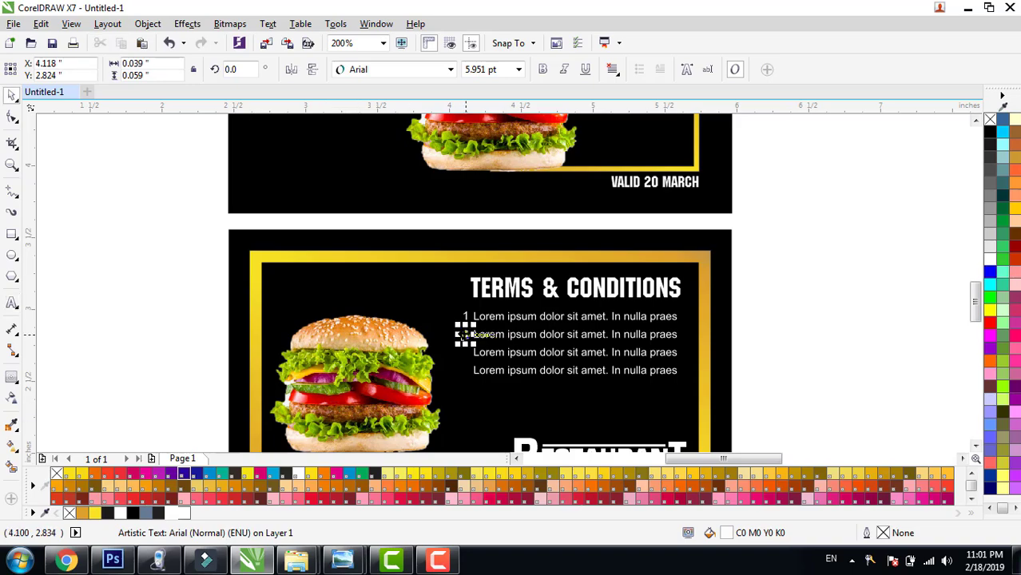
# Copy the number 2 down beside the third and fourth Lorem ipsum lines and change the copies to 3 and 4.
pyautogui.moveTo(465, 334); pyautogui.dragTo(466, 352)
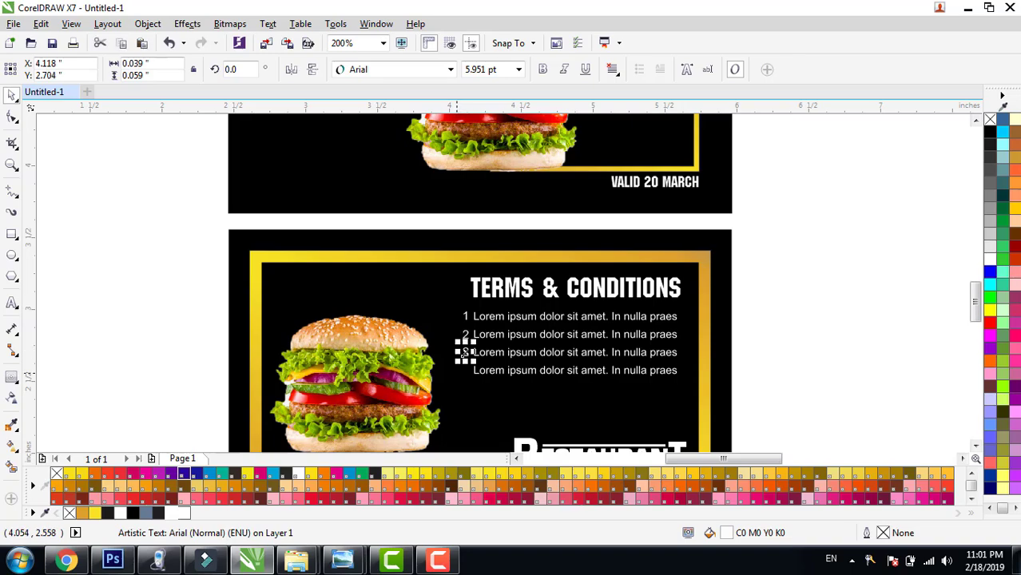
pyautogui.hotkey('ctrl', 'a')
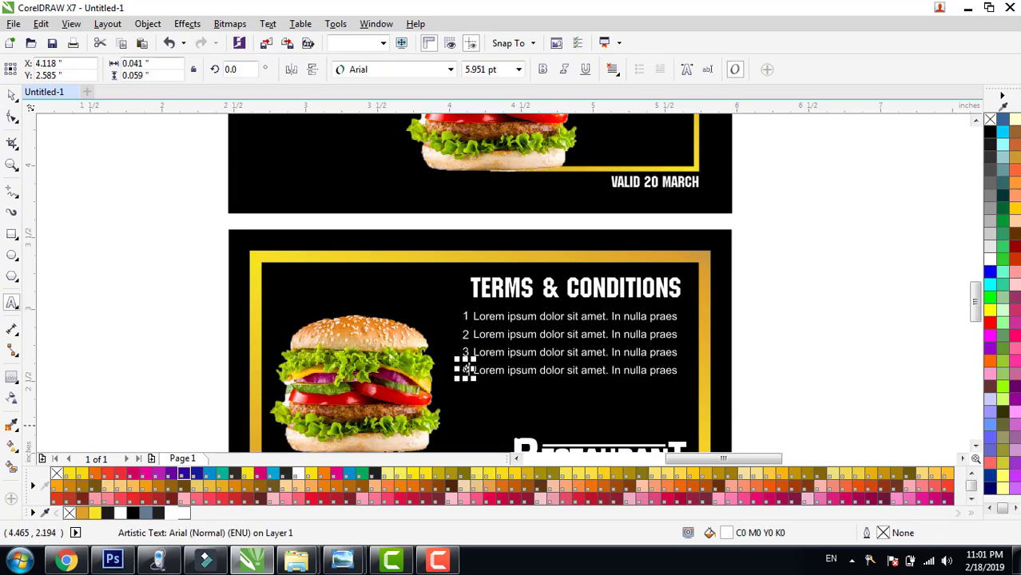
pyautogui.hotkey('ctrl', 'space')
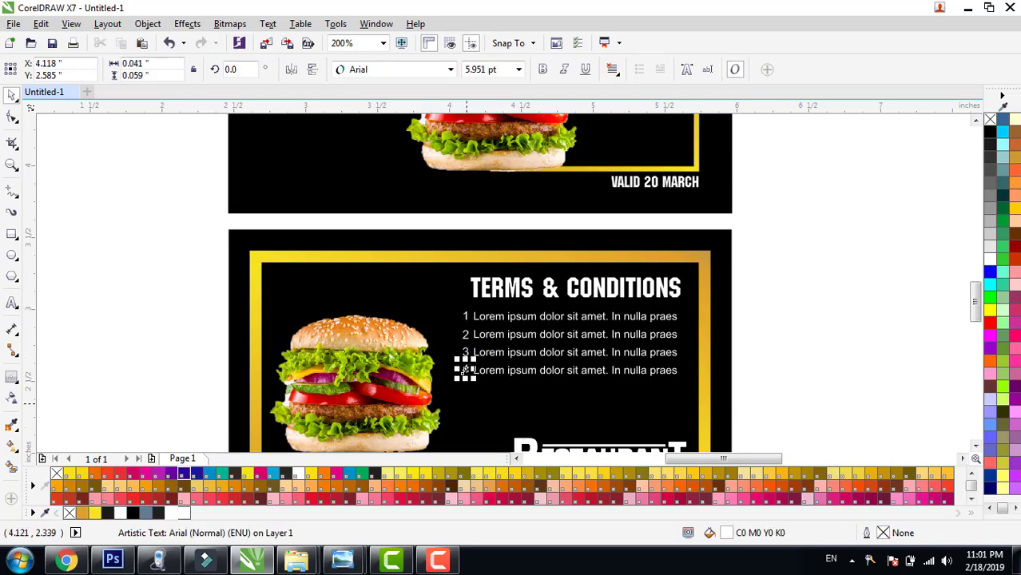
pyautogui.click(477, 373)
# Copy the address, phone and website texts from beside the page onto the back card's lower edge and color them white.
pyautogui.scroll(-1, 478, 372)
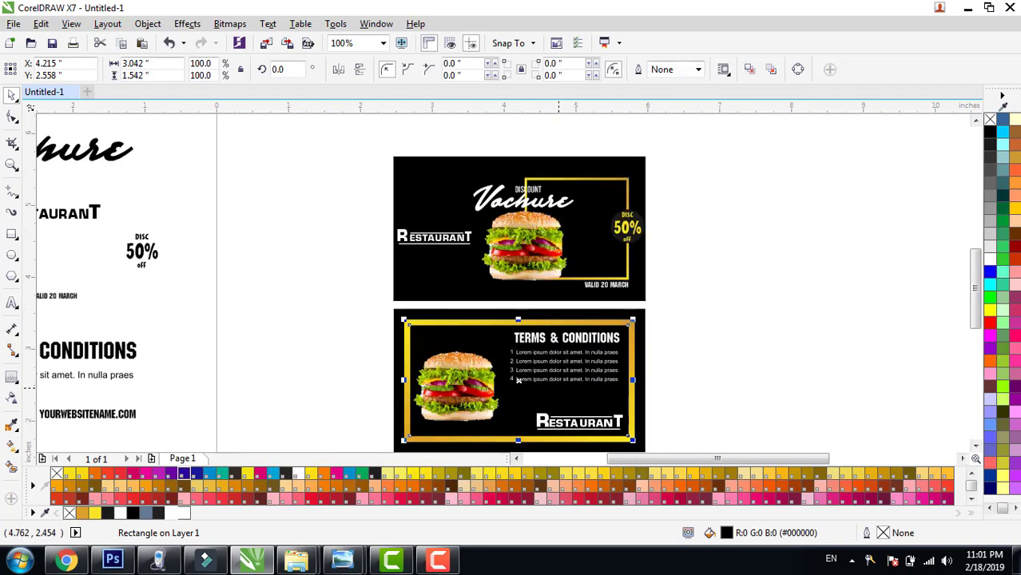
pyautogui.scroll(-2, 971, 272)
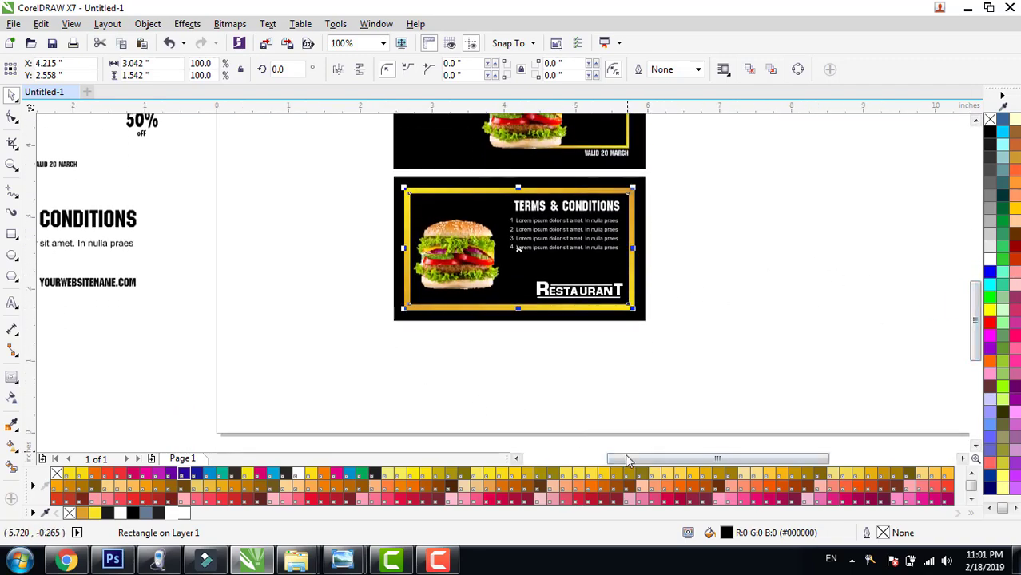
pyautogui.moveTo(627, 459); pyautogui.dragTo(549, 466)
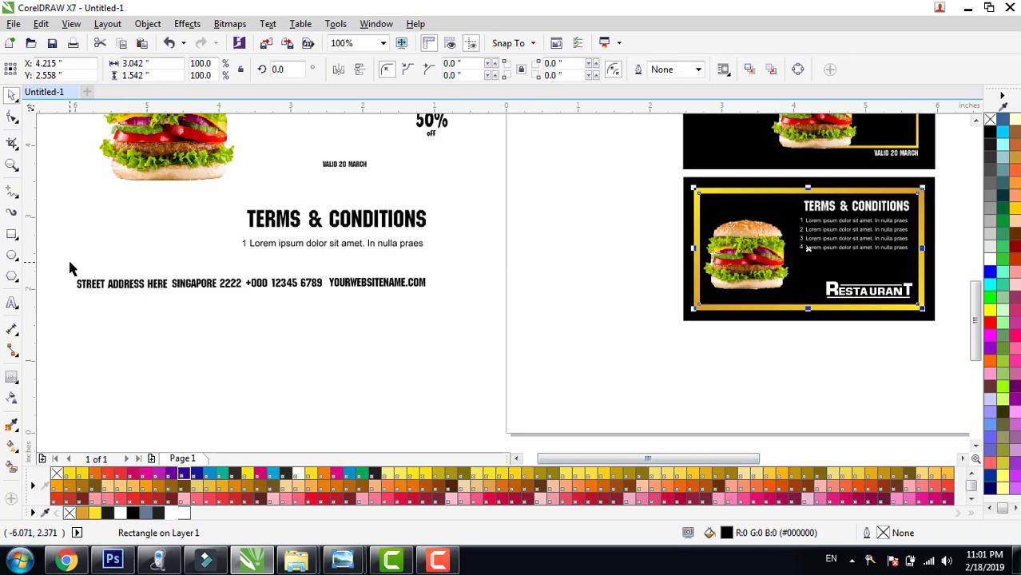
pyautogui.moveTo(69, 262); pyautogui.dragTo(433, 308)
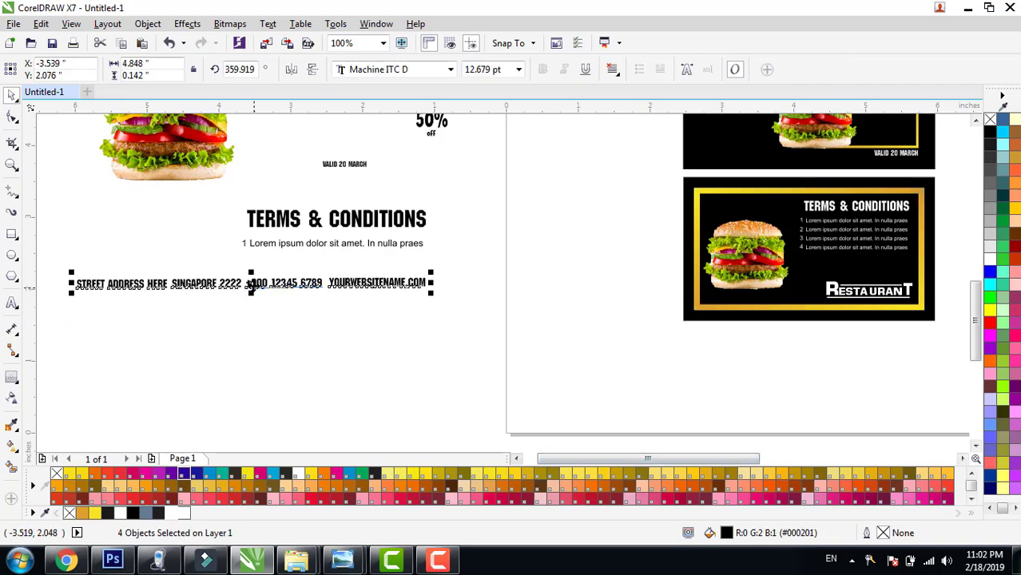
pyautogui.moveTo(249, 286); pyautogui.dragTo(753, 319)
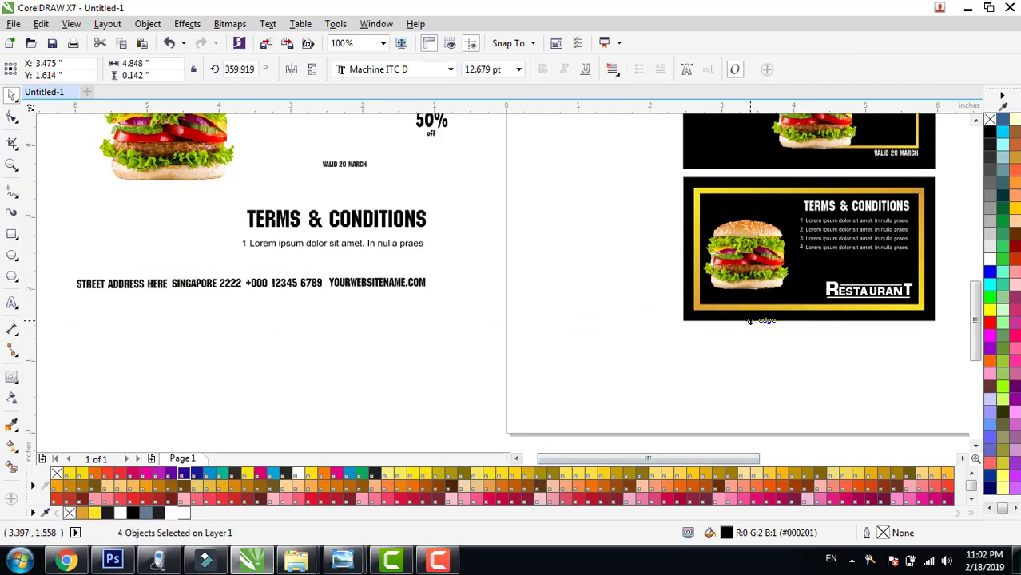
pyautogui.moveTo(729, 459); pyautogui.dragTo(780, 458)
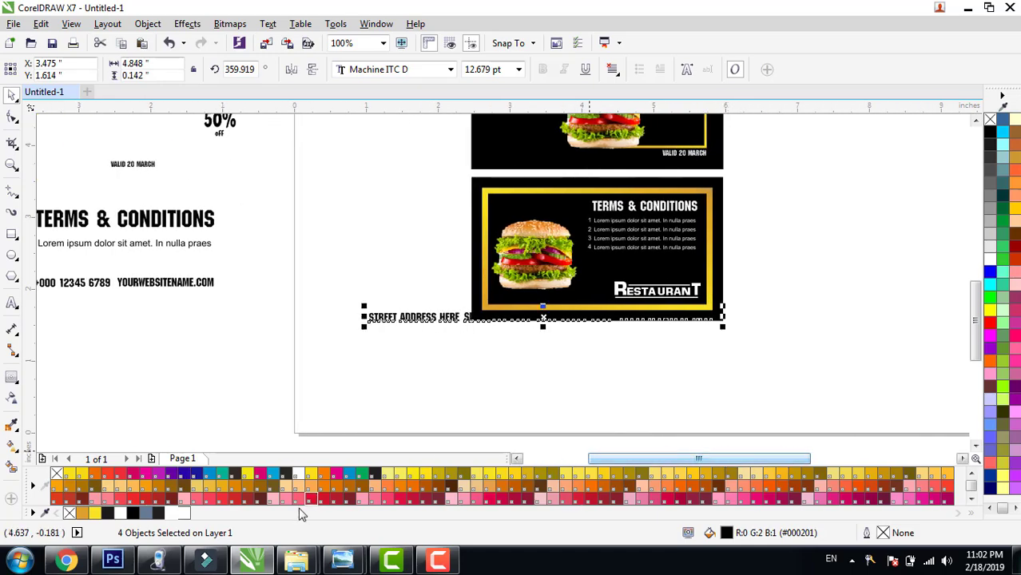
pyautogui.click(172, 516)
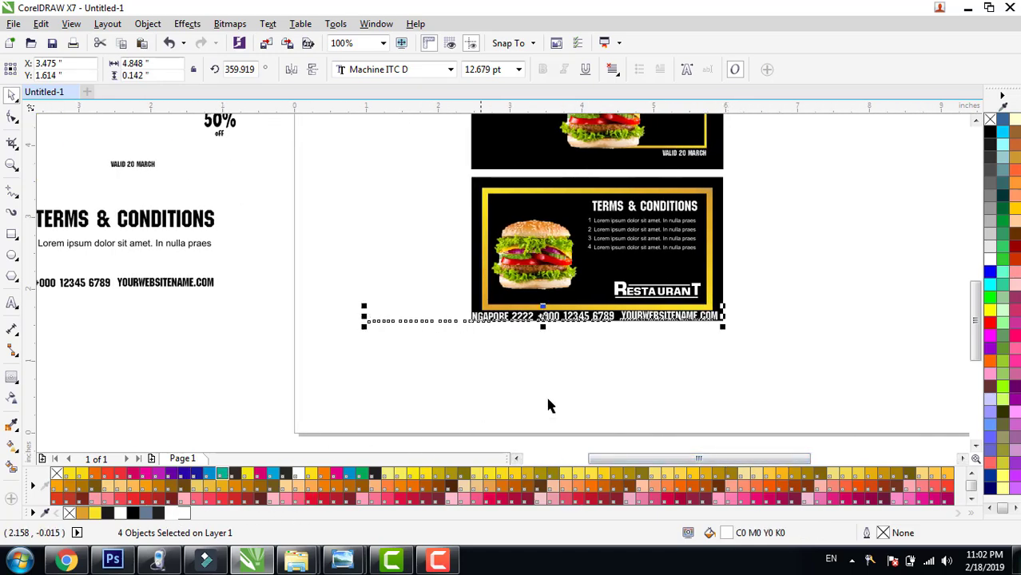
# Shrink the contact texts to about 2.25 inches wide and move them into the black strip below the gold frame.
pyautogui.scroll(1, 627, 353)
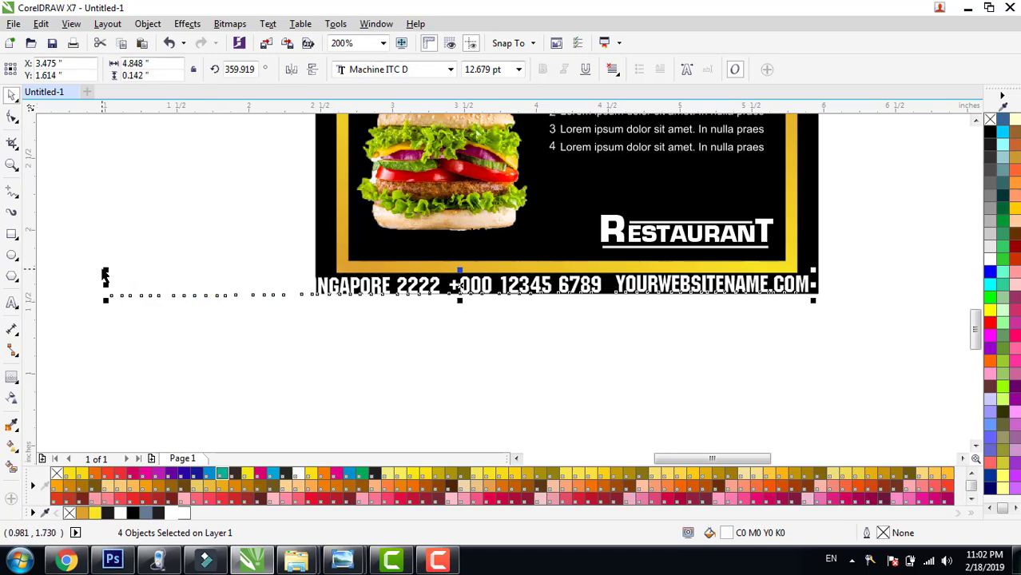
pyautogui.moveTo(104, 275); pyautogui.dragTo(143, 276)
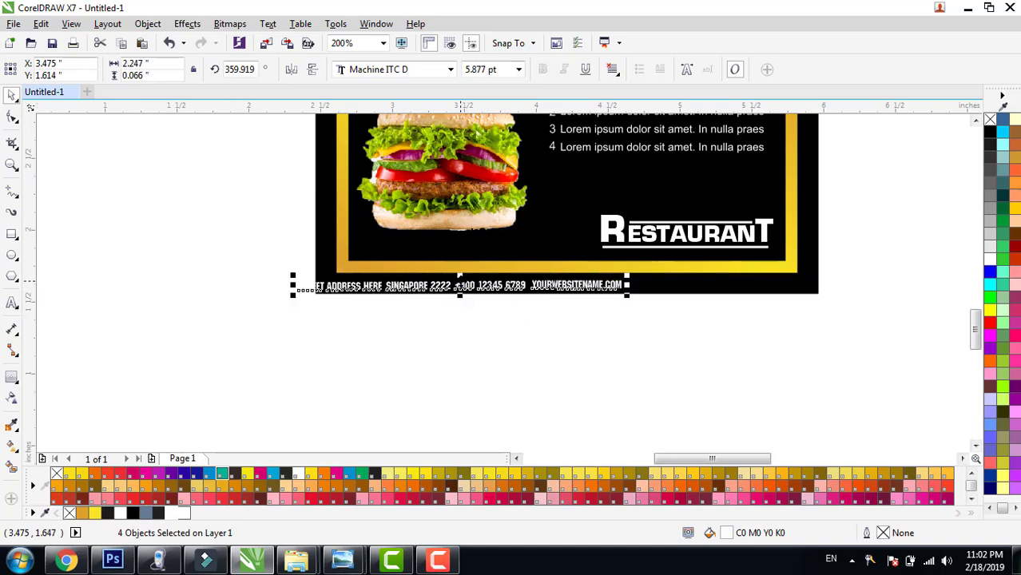
pyautogui.moveTo(460, 285); pyautogui.dragTo(533, 289)
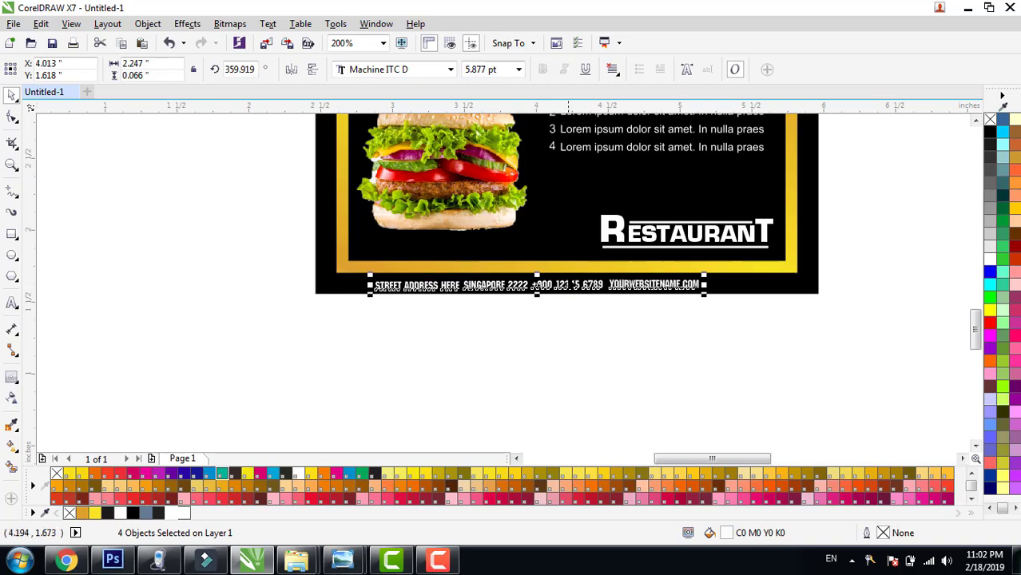
# Enlarge the contact texts to about 3.11 inches wide and nudge them 0.07 inches right to line up under the gold frame.
pyautogui.scroll(1, 533, 289)
pyautogui.scroll(-1, 605, 294)
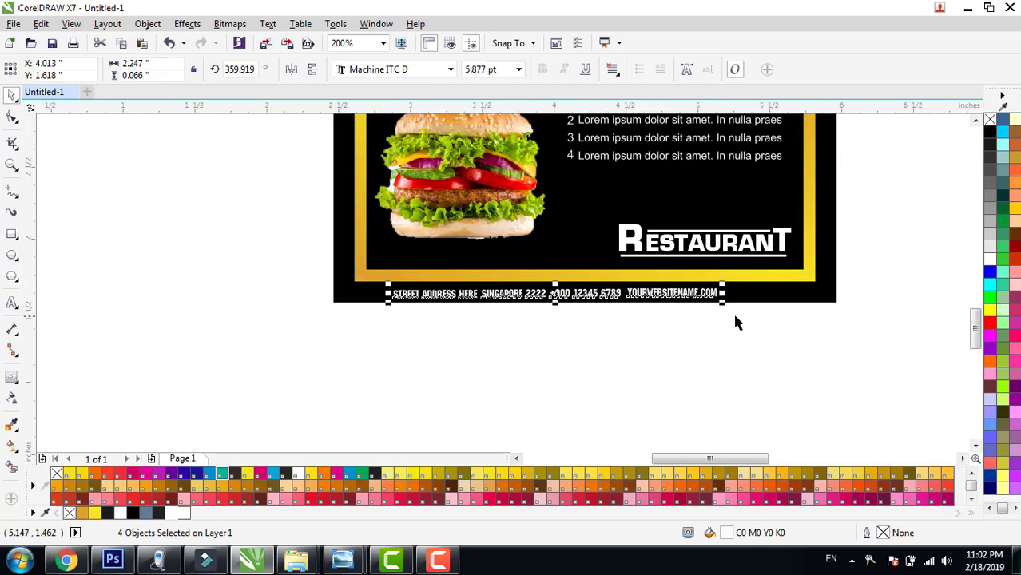
pyautogui.moveTo(722, 308); pyautogui.dragTo(754, 317)
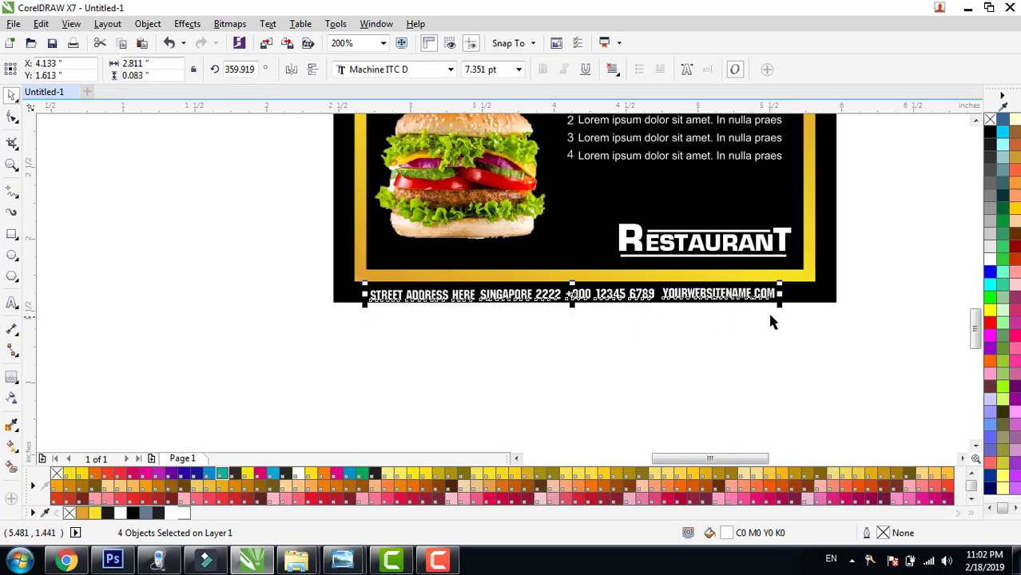
pyautogui.moveTo(778, 308); pyautogui.dragTo(798, 314)
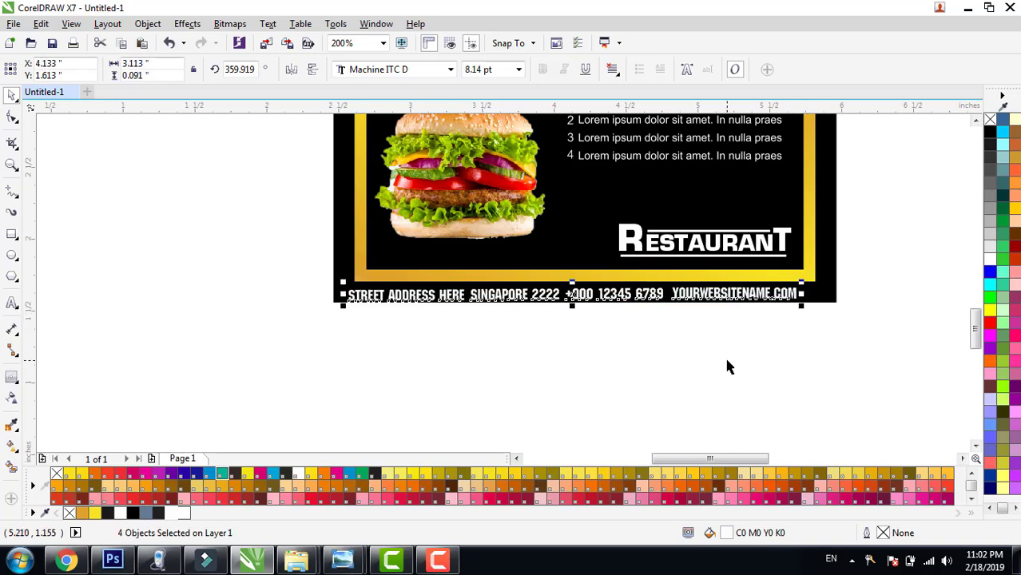
pyautogui.press('Right')
pyautogui.press('Right')
pyautogui.press('Right')
pyautogui.press('Right')
pyautogui.press('Right')
pyautogui.press('Right')
pyautogui.press('Right')
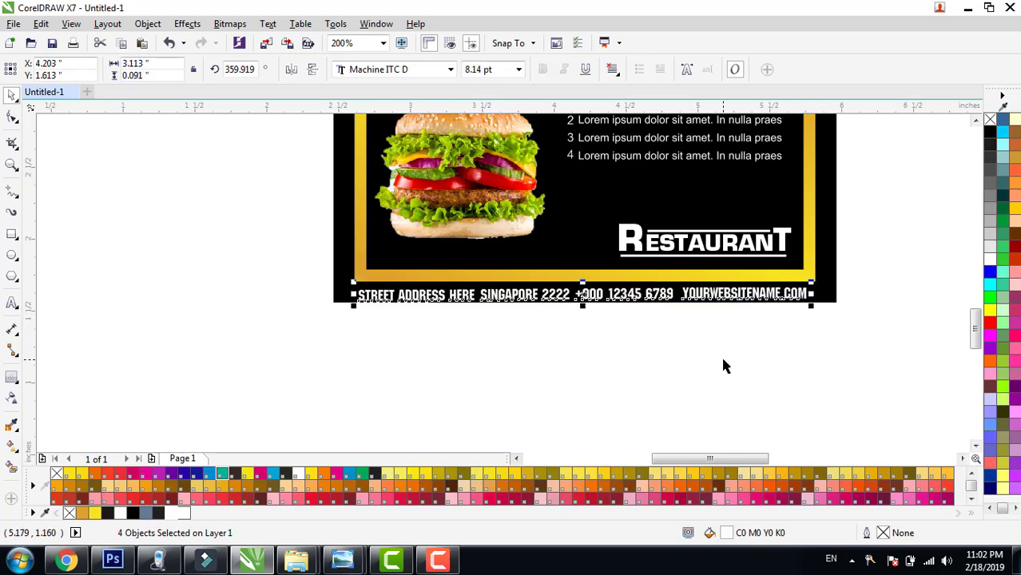
pyautogui.click(613, 354)
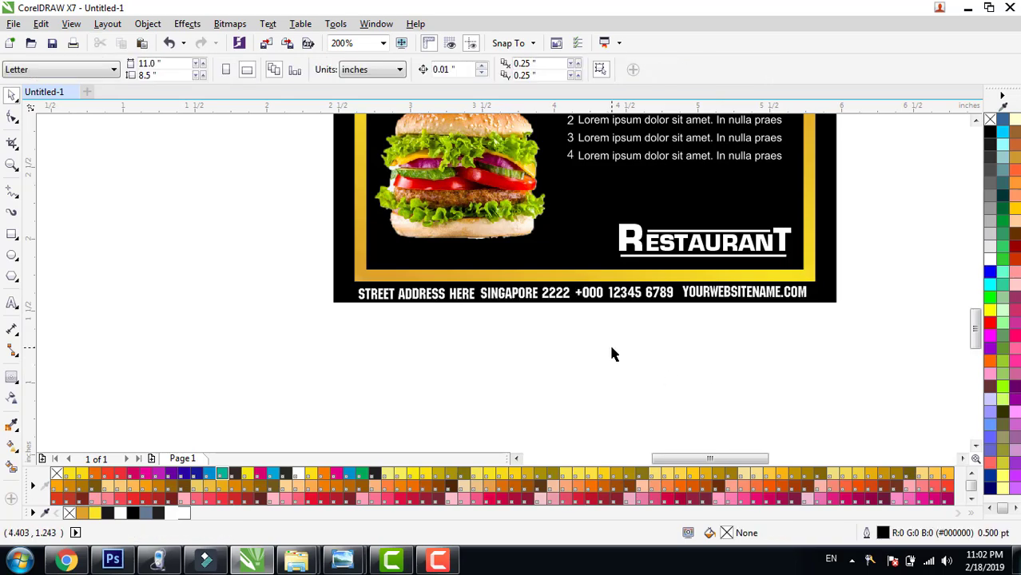
# Examine the front and back of the voucher card together at 100% zoom.
pyautogui.scroll(-2, 613, 354)
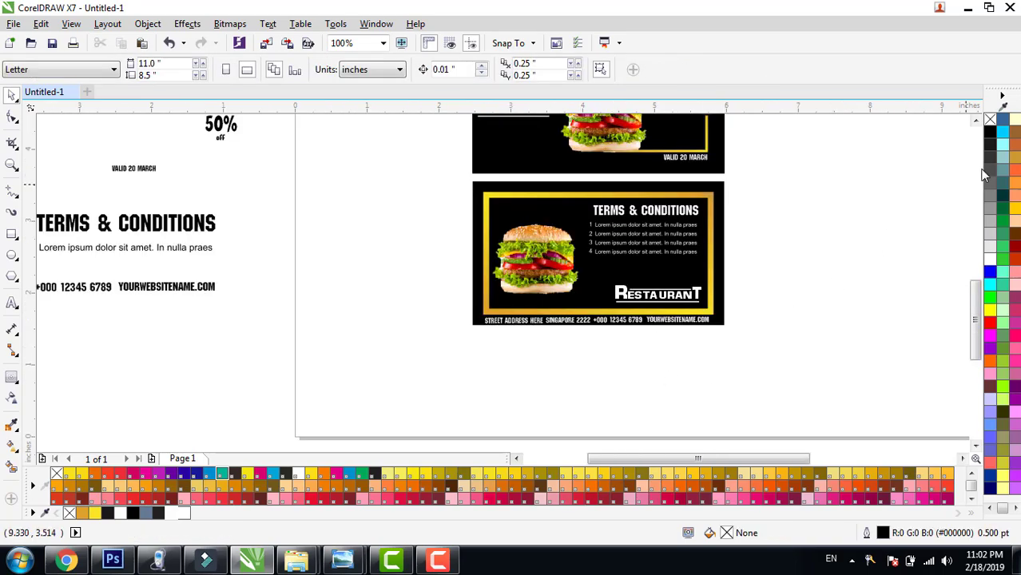
pyautogui.click(975, 121)
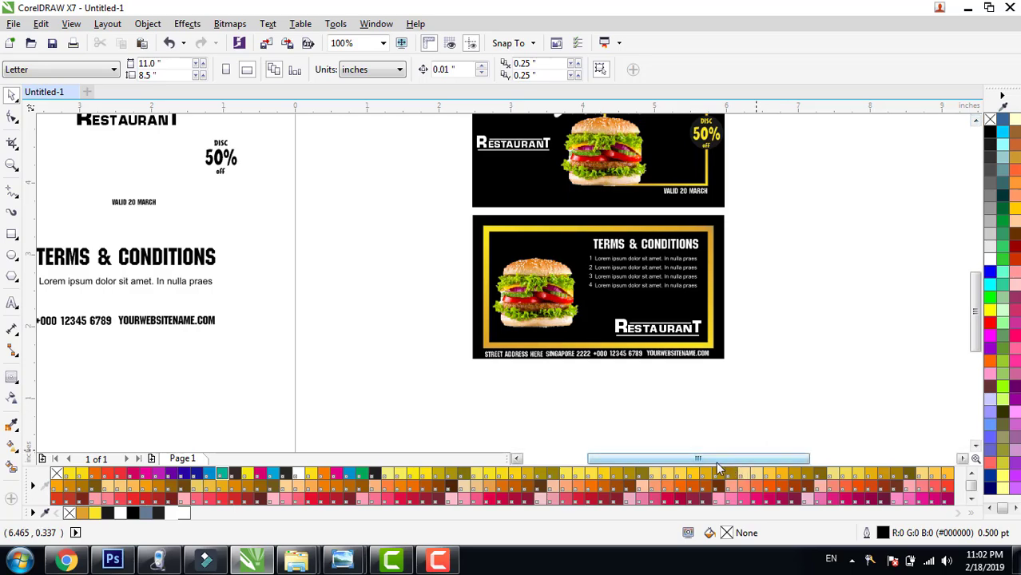
pyautogui.moveTo(716, 462); pyautogui.dragTo(735, 468)
pyautogui.click(976, 121)
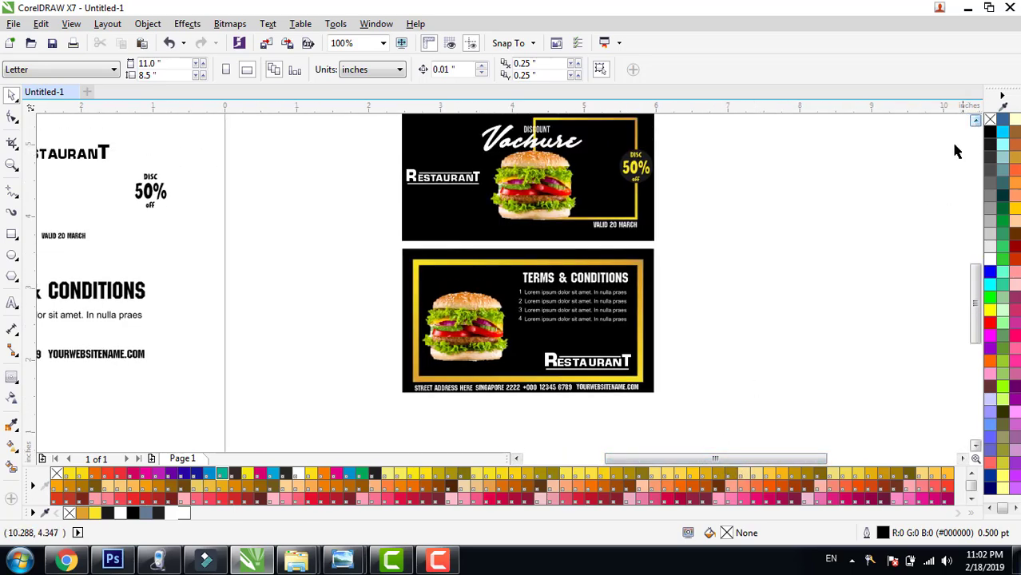
pyautogui.click(975, 120)
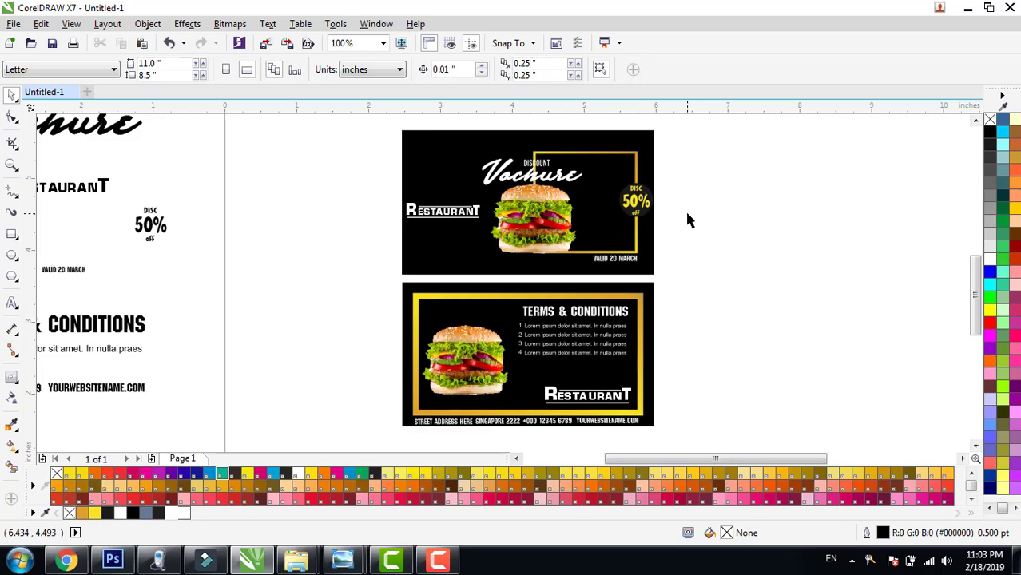
pyautogui.scroll(-1, 687, 216)
pyautogui.scroll(1, 713, 216)
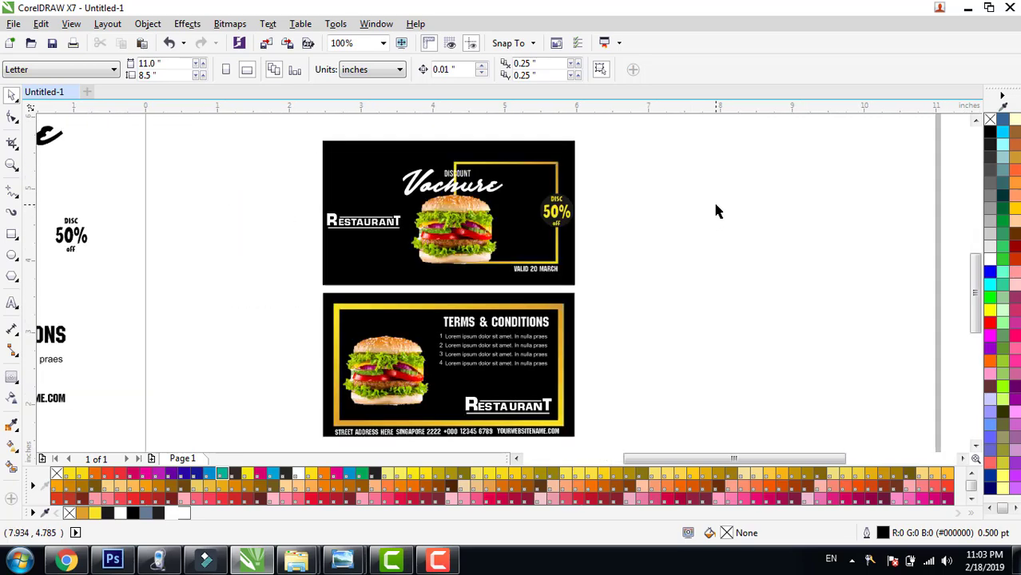